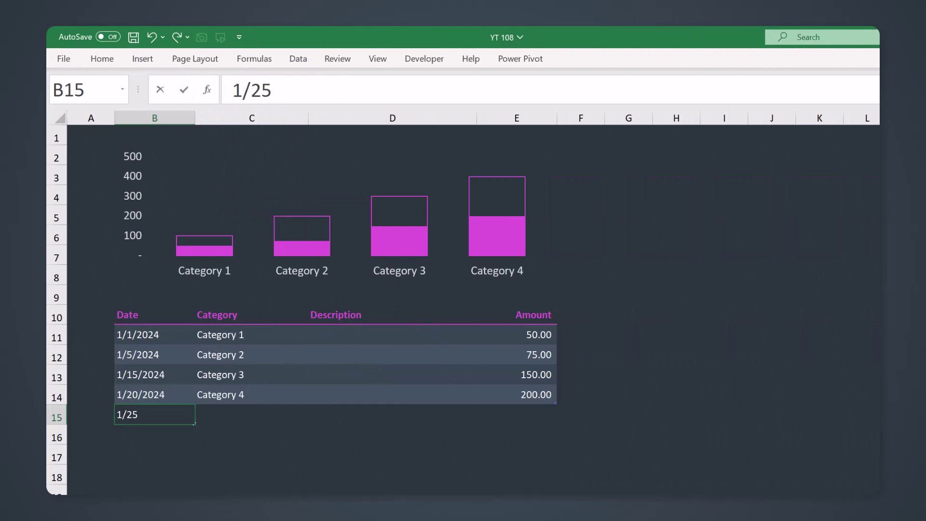
# Complete the 1/25 row of the transaction table with Category 2 and an amount of 25.
pyautogui.write('Category 2')
pyautogui.press('Tab')
pyautogui.press('Tab')
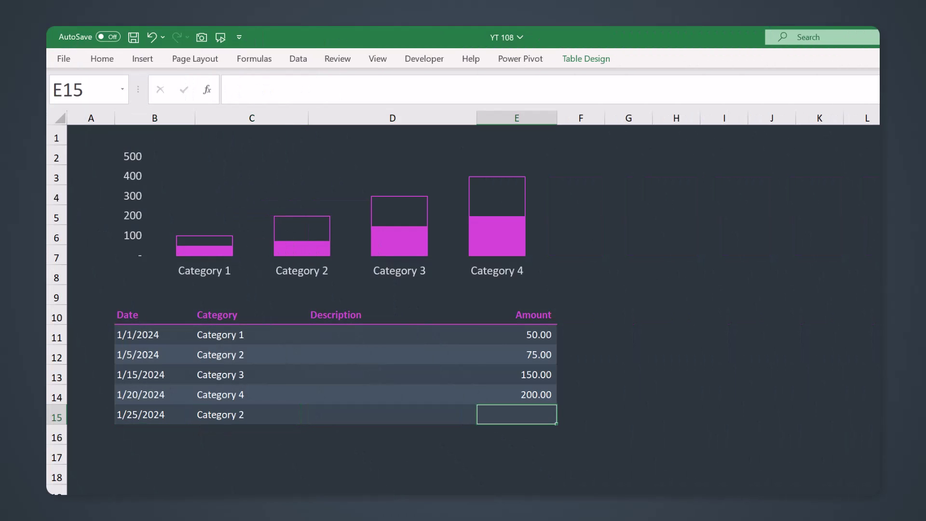
pyautogui.write('25')
pyautogui.press('Return')
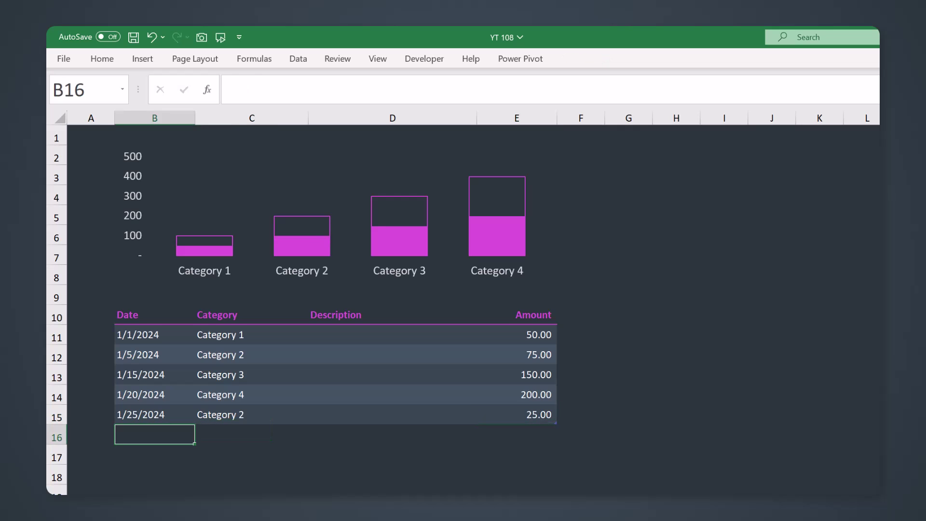
# Add a transaction row dated 1/30 for Category 3 with an amount of 50.
pyautogui.write('1/30')
pyautogui.press('Tab')
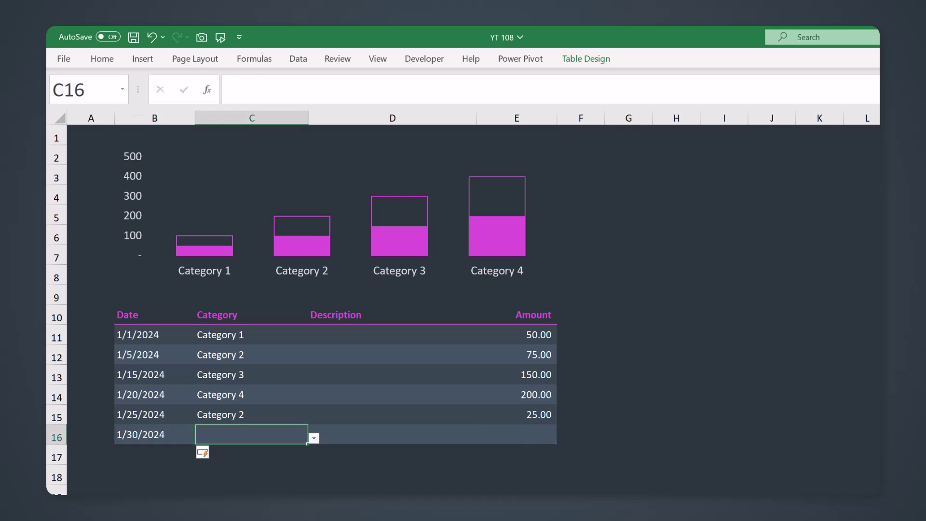
pyautogui.write('Category 3')
pyautogui.press('Tab')
pyautogui.press('Tab')
pyautogui.write('5')
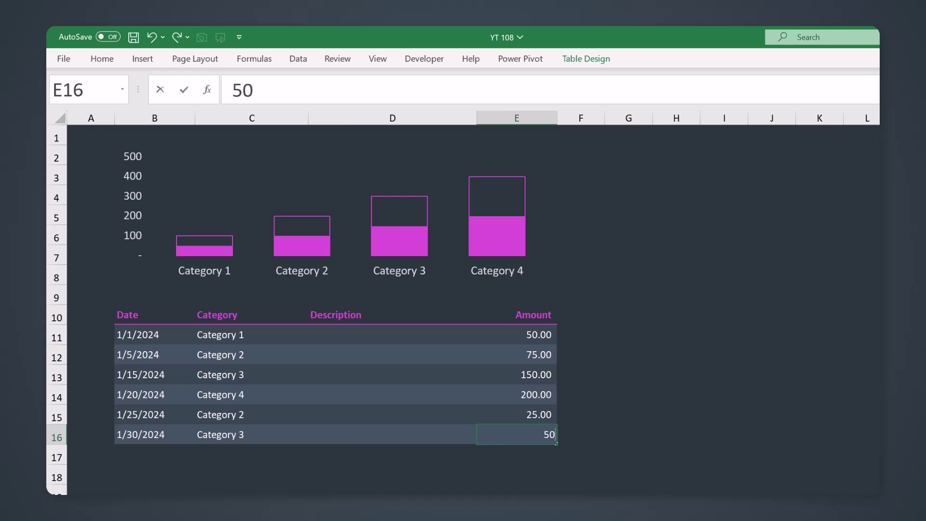
pyautogui.write('00')
pyautogui.press('Return')
# Add a transaction row dated 2/5 for Category 4 with an amount of 25.
pyautogui.write('2/5')
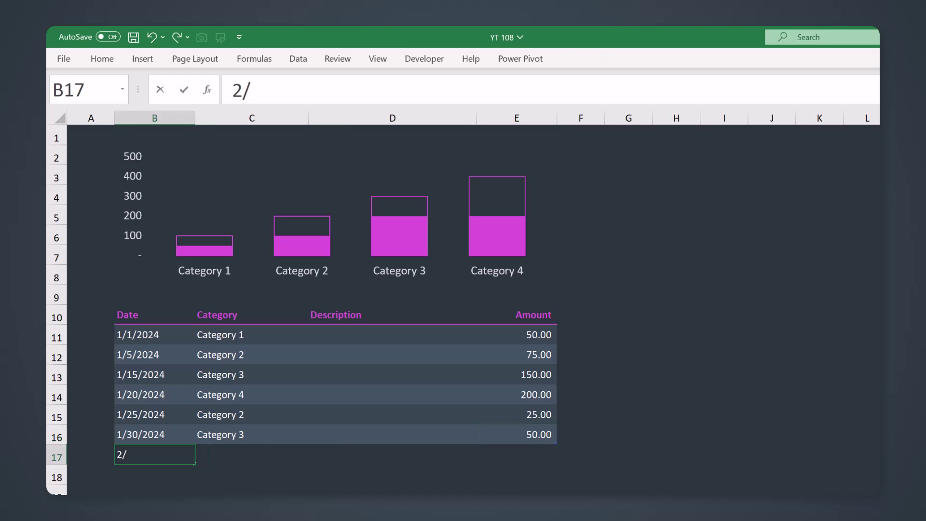
pyautogui.press('Tab')
pyautogui.write('Category 4')
pyautogui.press('Tab')
pyautogui.press('Tab')
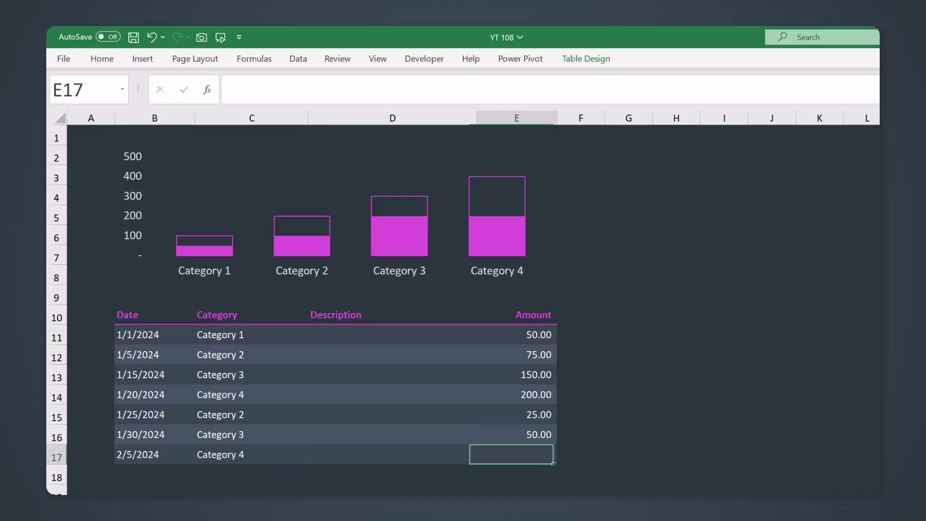
pyautogui.write('25')
pyautogui.press('Return')
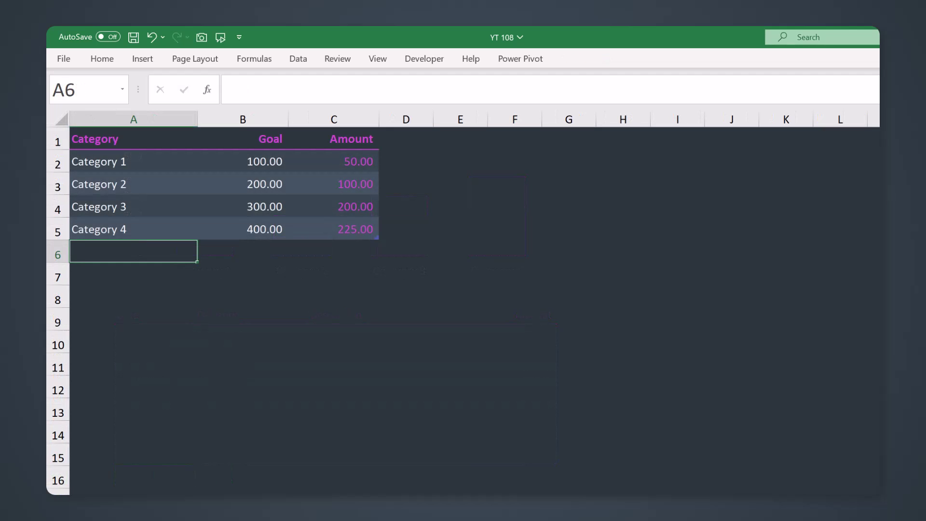
# Add a row named New Category with a goal of 500 below Category 4 in the goals table.
pyautogui.write('N')
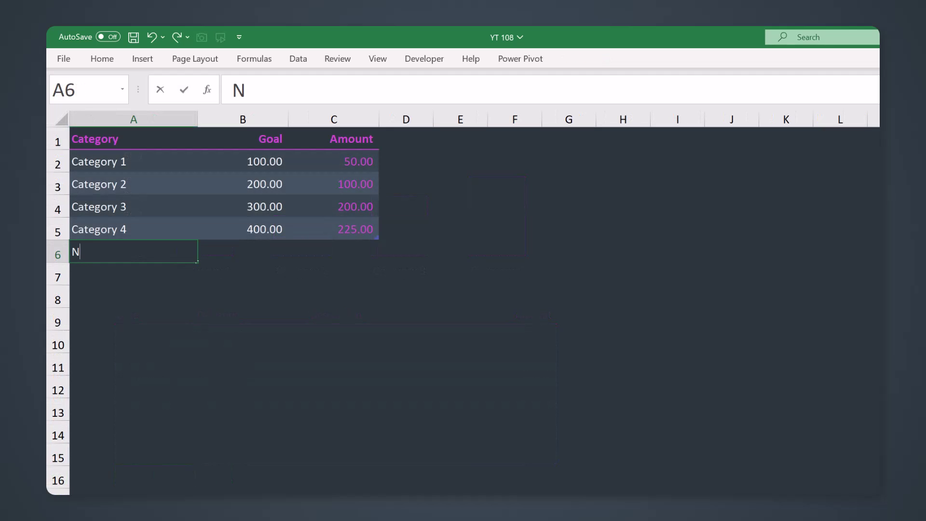
pyautogui.write('ew Category')
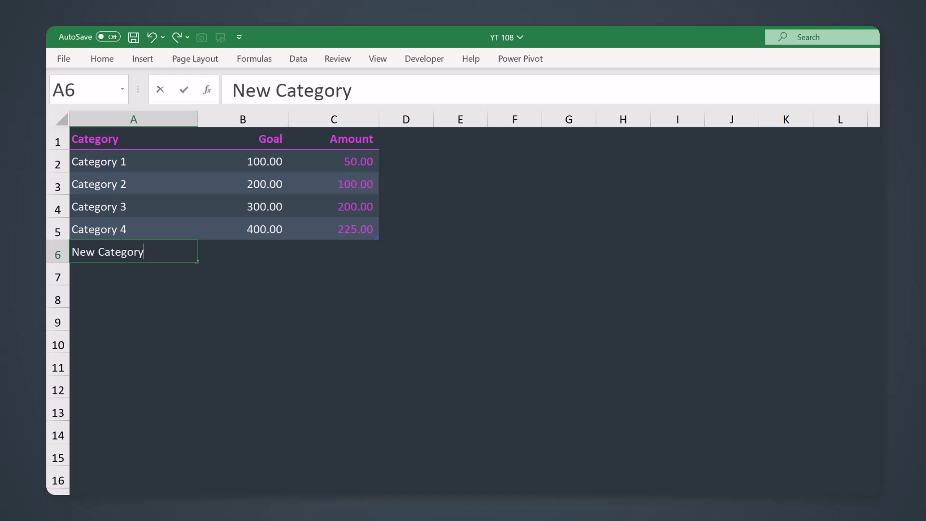
pyautogui.press('Tab')
pyautogui.write('50')
# Add a transaction row dated 2/10 for New Category with an amount of 425.
pyautogui.write('2/10')
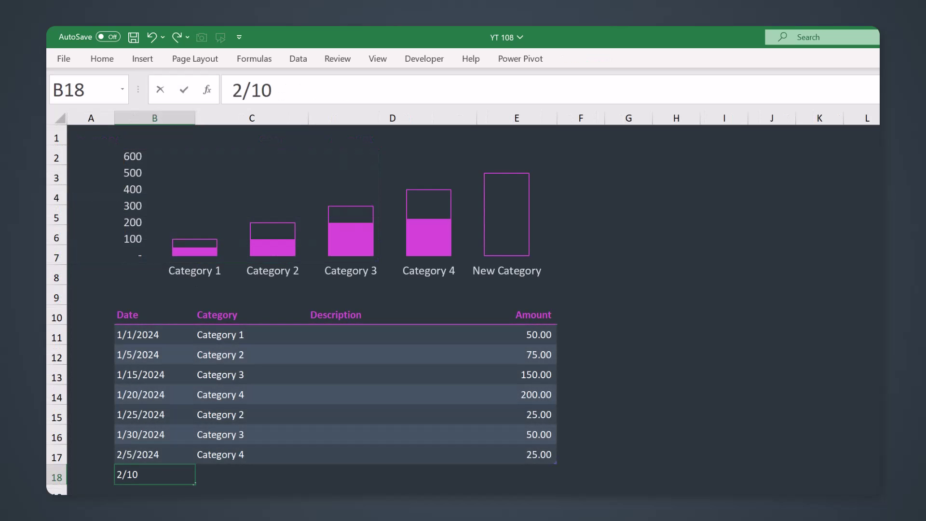
pyautogui.press('Tab')
pyautogui.write('New Category')
pyautogui.press('Tab')
pyautogui.press('Tab')
pyautogui.write('425')
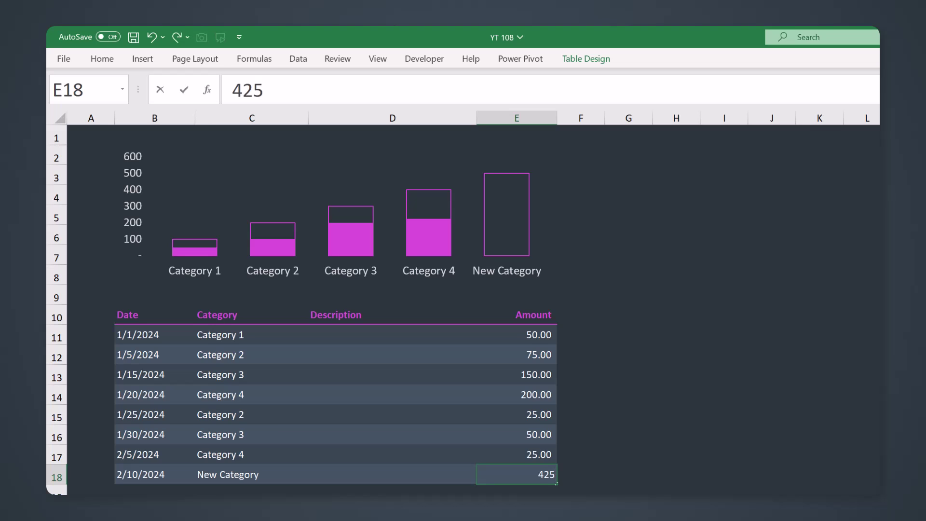
pyautogui.press('Return')
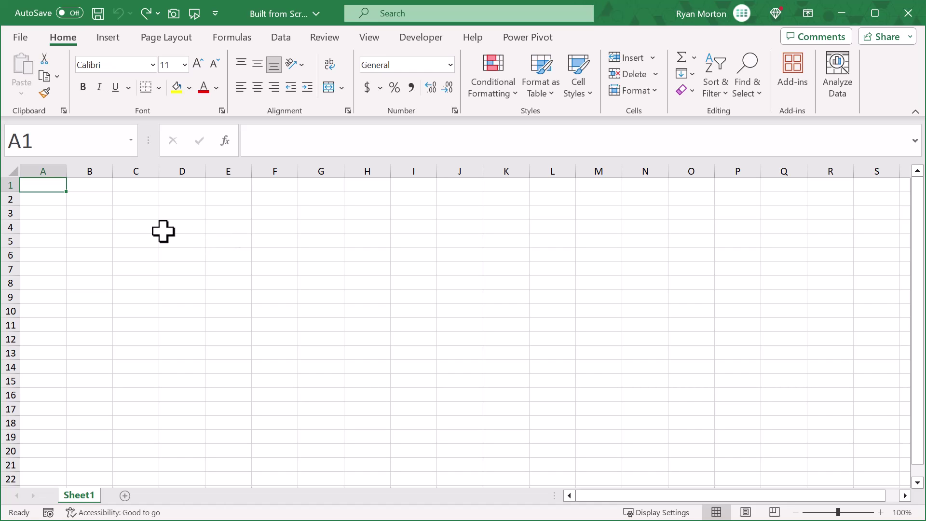
# Set the height of all rows in the blank Sheet1 of the Built from Scratch workbook to 20.
pyautogui.click(11, 169)
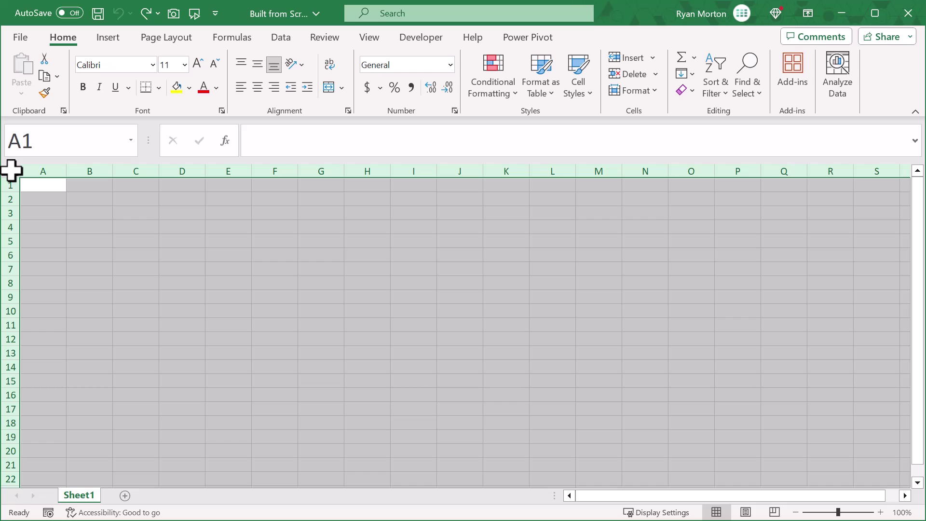
pyautogui.rightClick(8, 185)
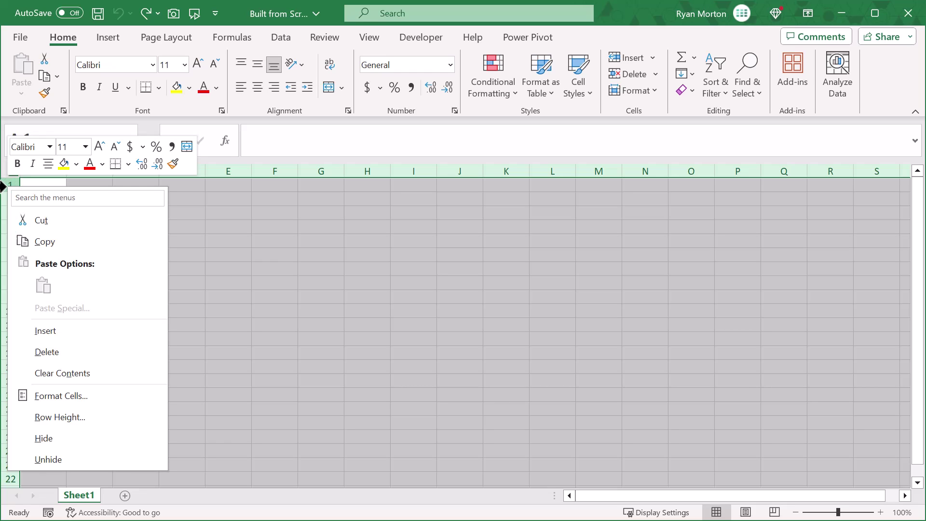
pyautogui.click(89, 418)
pyautogui.write('20')
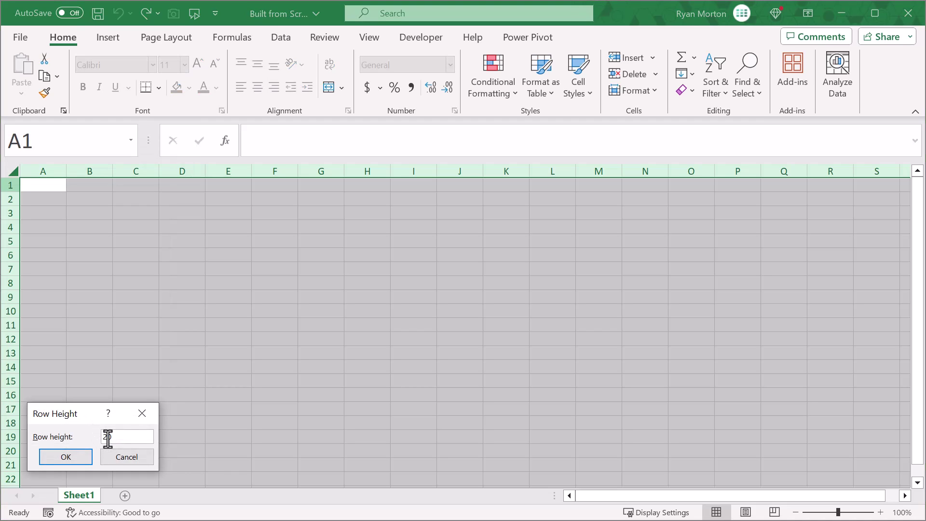
pyautogui.click(72, 458)
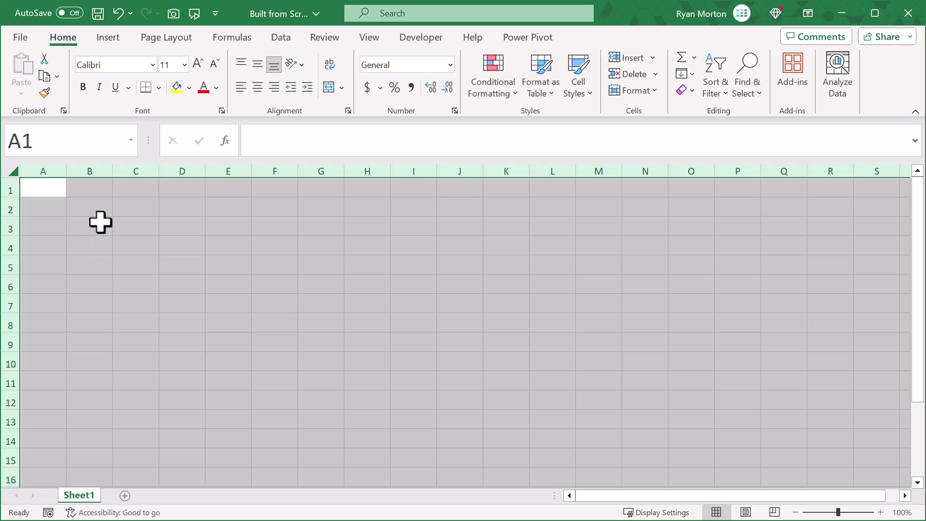
# Align all cells to the vertical middle and horizontal left, and hide the sheet's gridlines.
pyautogui.click(253, 66)
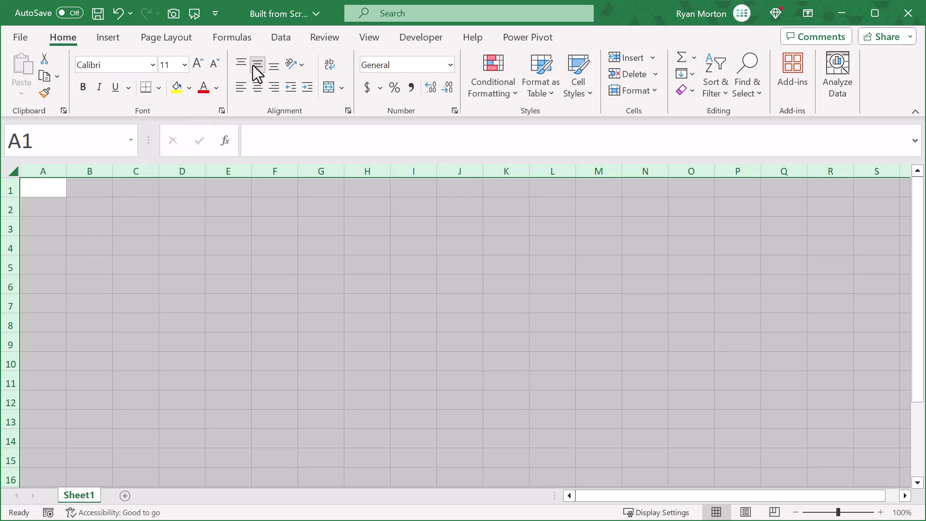
pyautogui.click(241, 89)
pyautogui.click(371, 38)
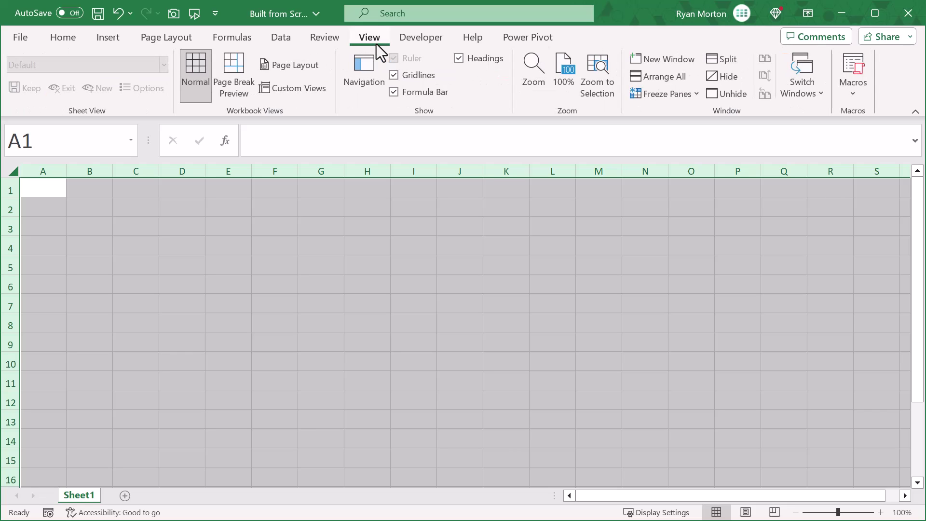
pyautogui.click(395, 74)
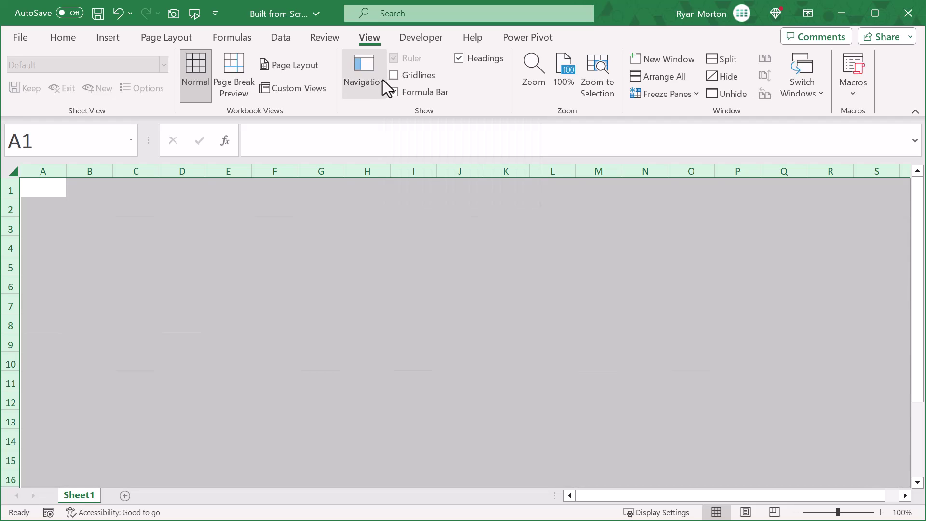
# Fill all cells of the sheet with the custom colour #2B353E.
pyautogui.click(63, 40)
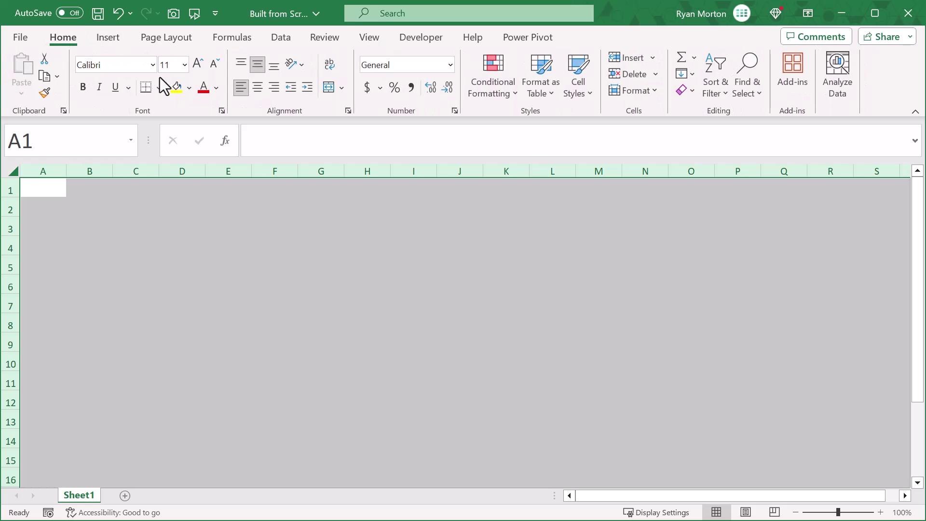
pyautogui.click(189, 87)
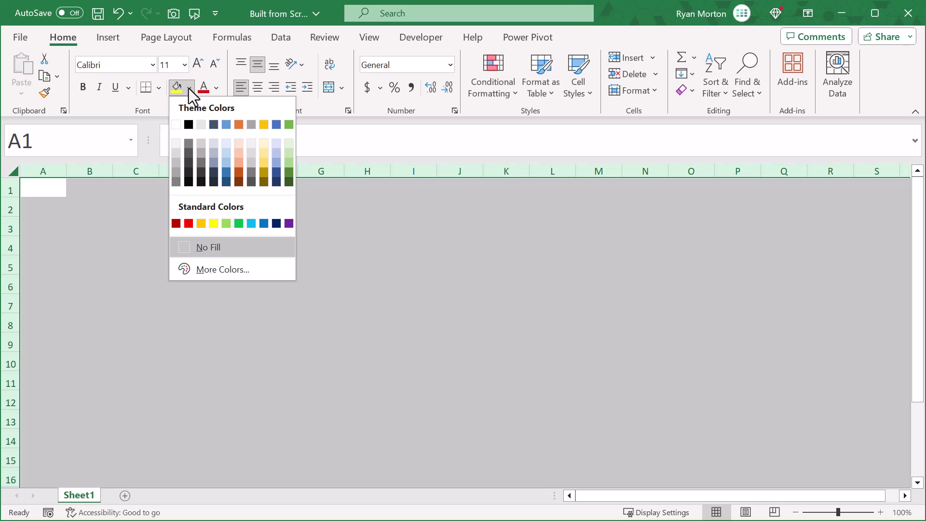
pyautogui.click(198, 270)
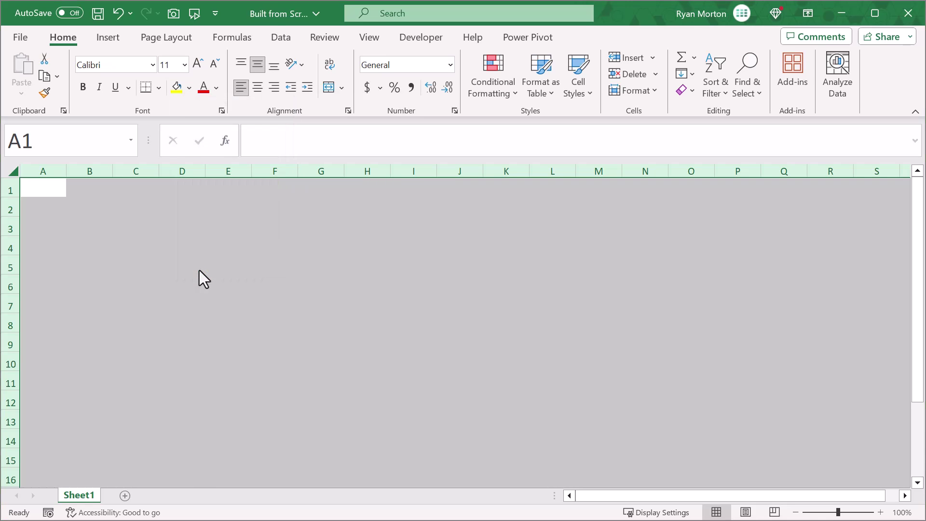
pyautogui.click(268, 127)
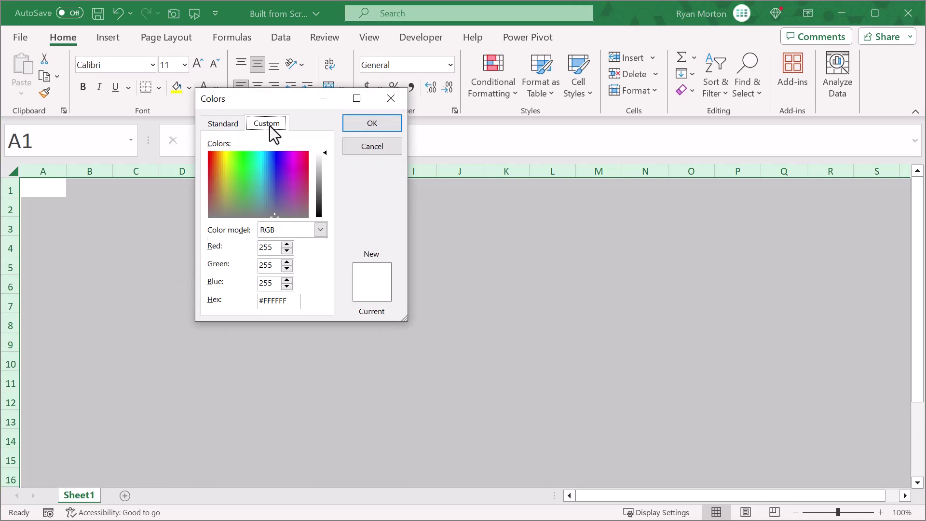
pyautogui.doubleClick(278, 300)
pyautogui.press('BackSpace')
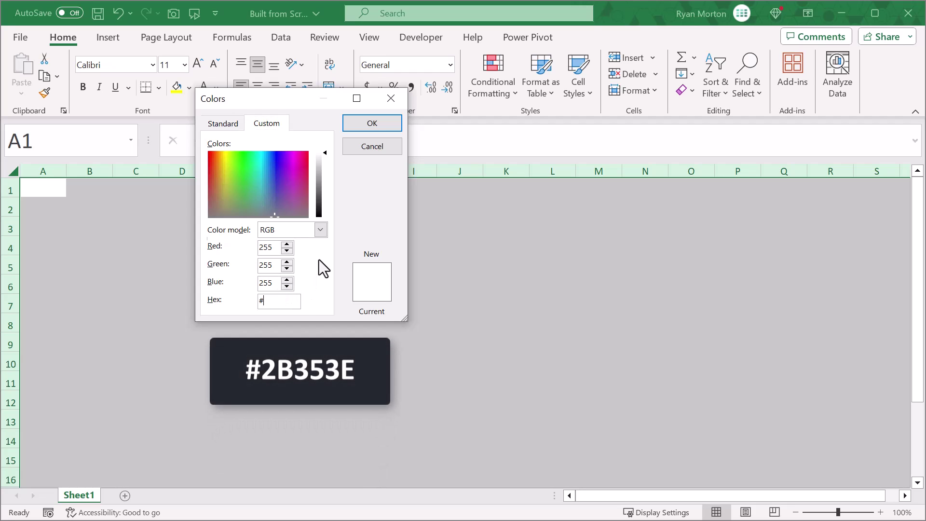
pyautogui.write('2B353E')
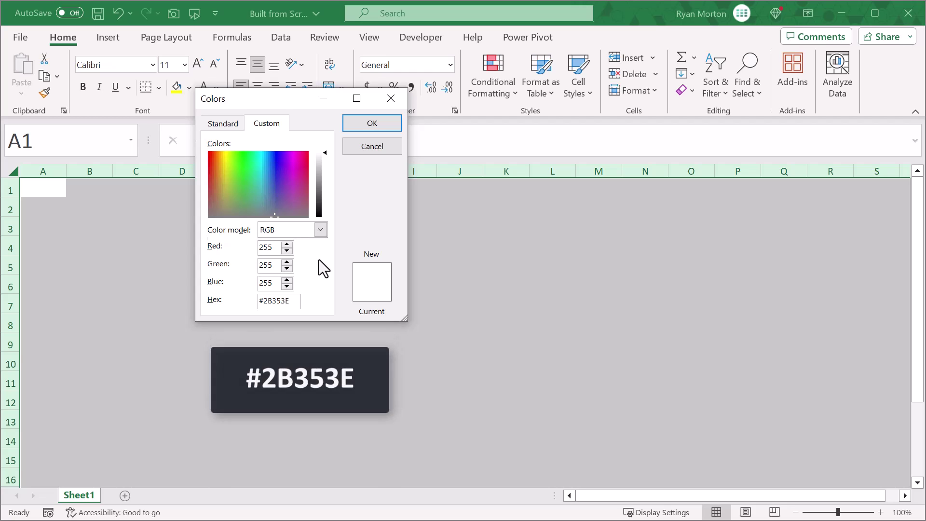
pyautogui.click(382, 125)
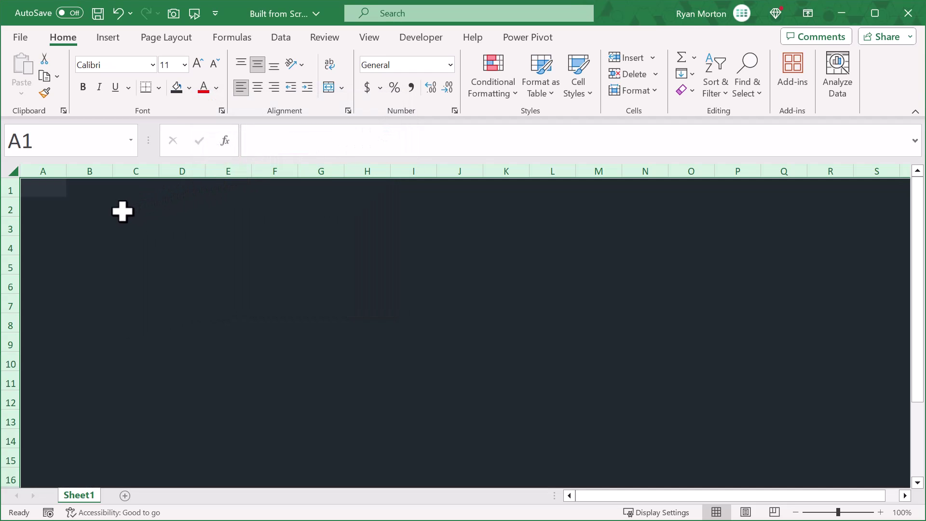
pyautogui.click(109, 219)
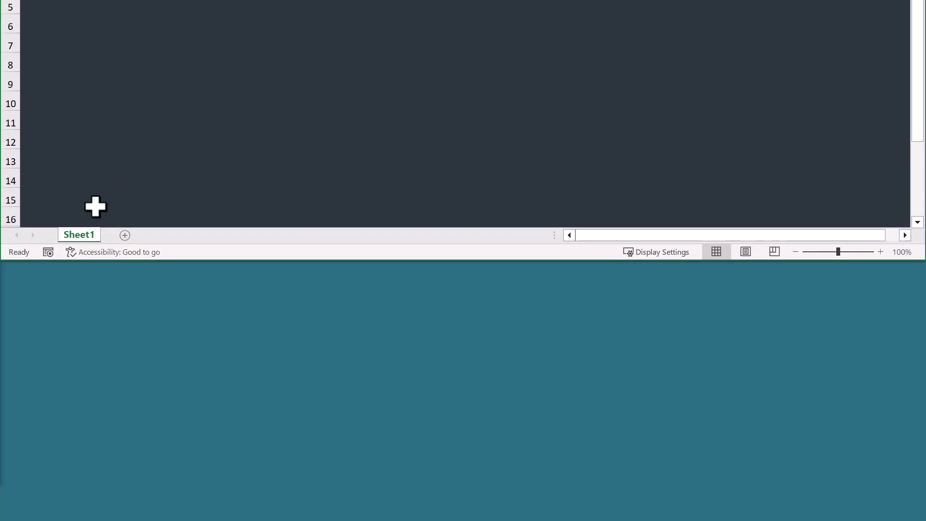
# Create a copy of Sheet1 placed before the original in the same workbook.
pyautogui.rightClick(88, 236)
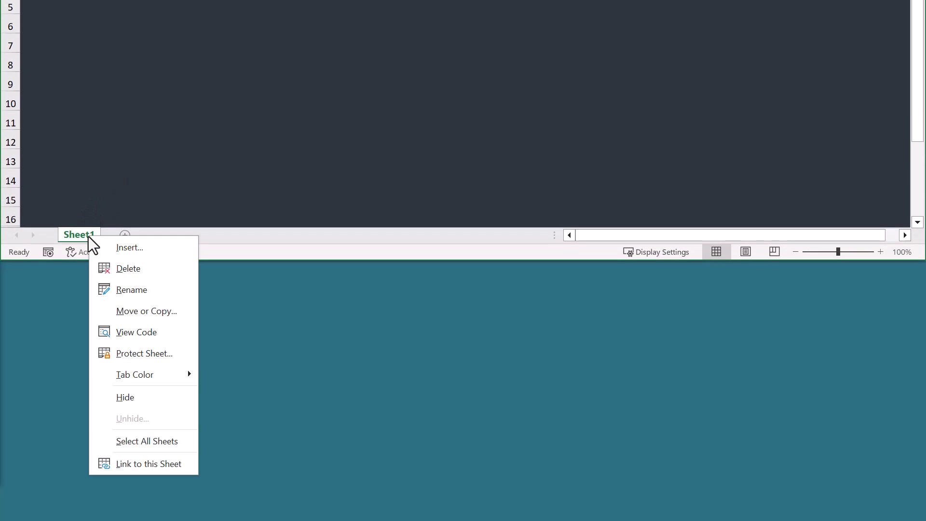
pyautogui.click(138, 312)
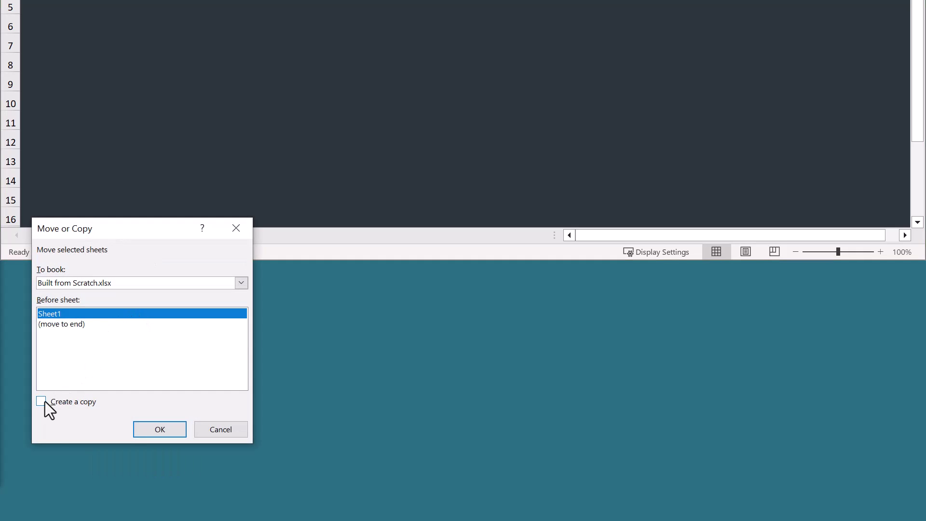
pyautogui.click(43, 403)
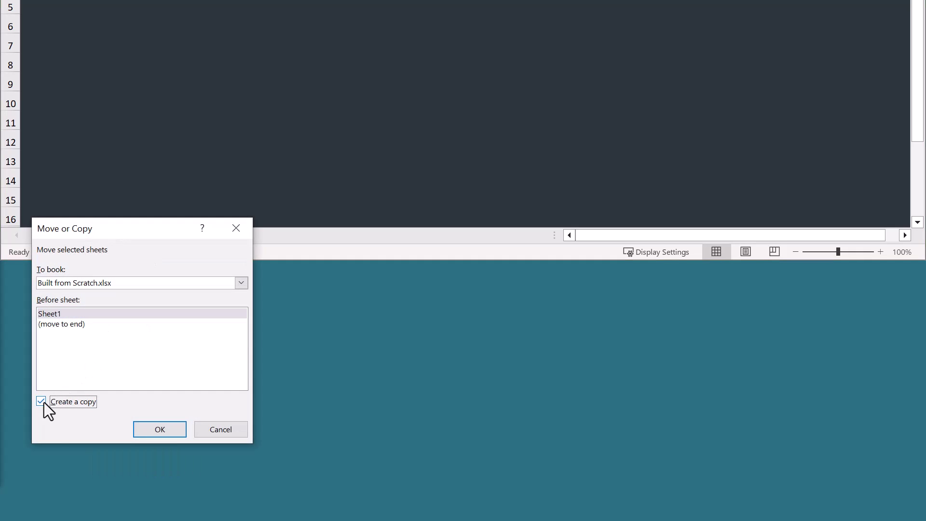
pyautogui.click(149, 433)
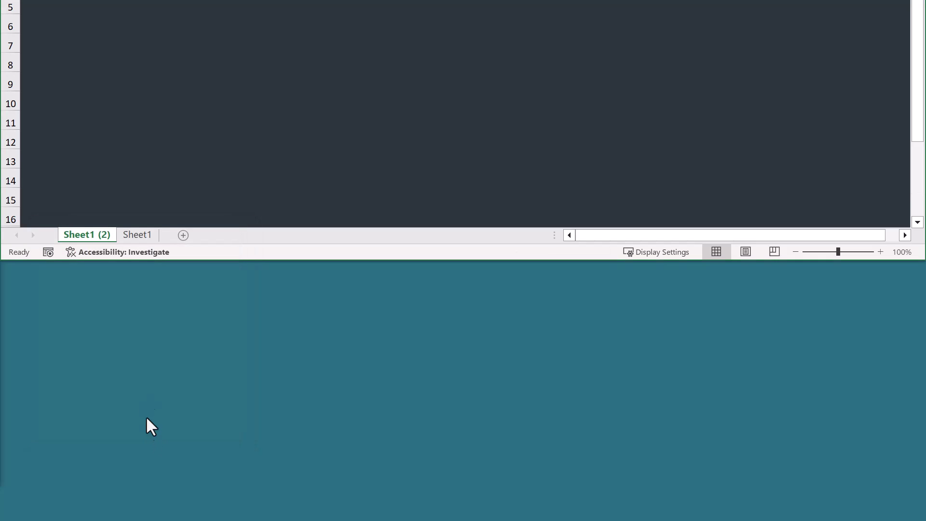
# Rename the copied sheet as Categories.
pyautogui.doubleClick(92, 234)
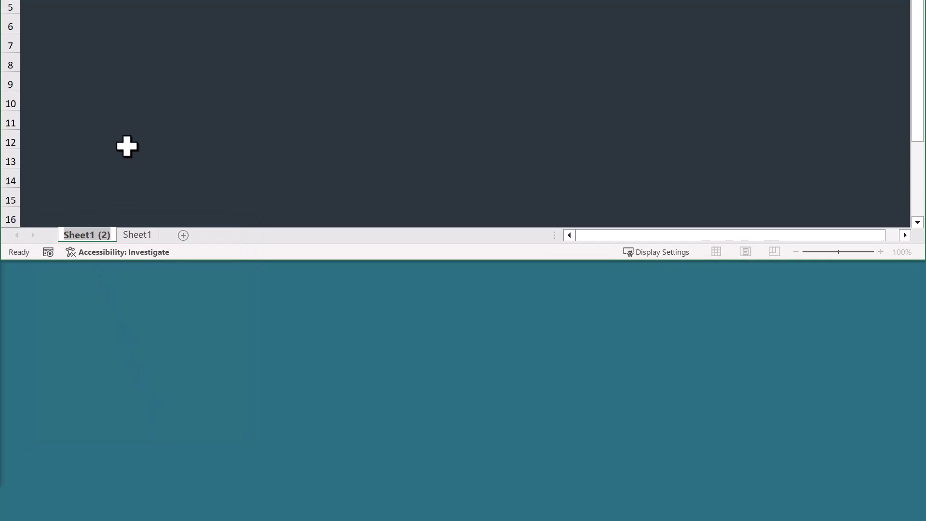
pyautogui.write('Categories')
pyautogui.press('Return')
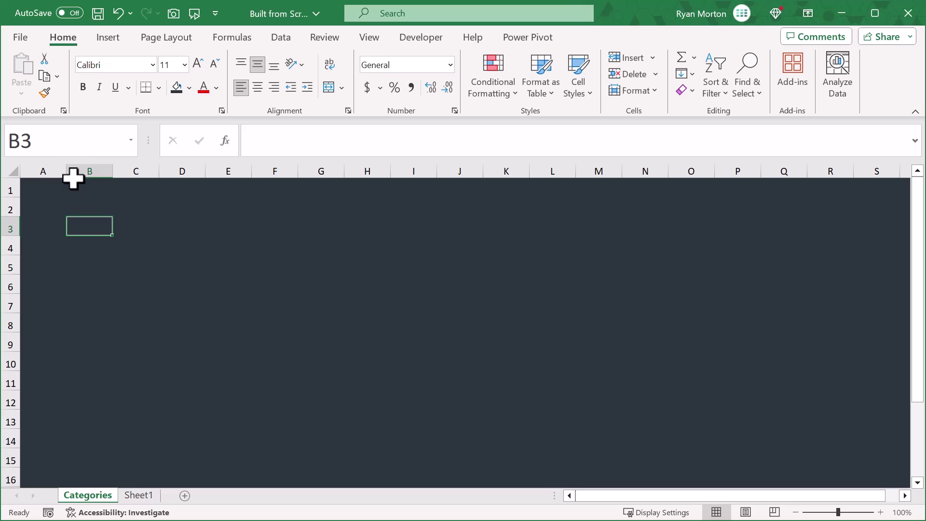
# Set the width of column A on the Categories sheet to 20.
pyautogui.click(50, 167)
pyautogui.rightClick(51, 166)
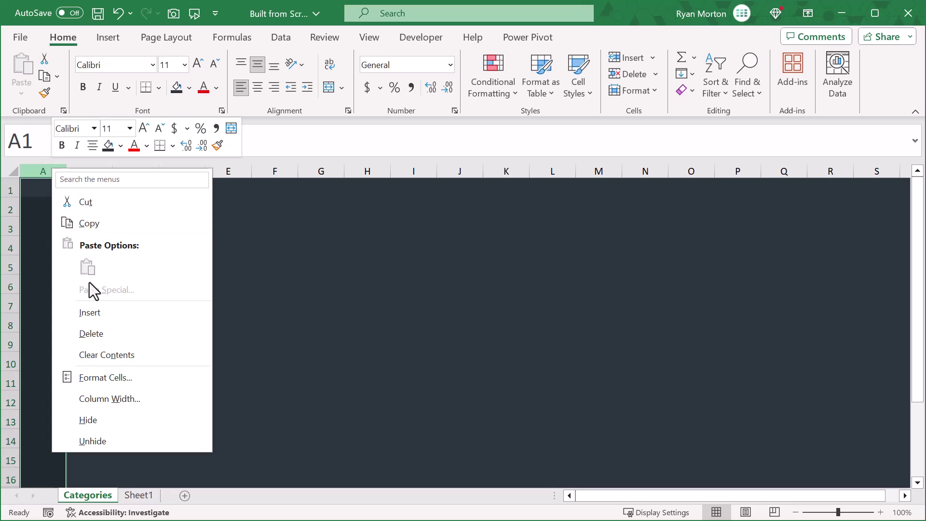
pyautogui.click(112, 399)
pyautogui.write('20')
pyautogui.click(99, 436)
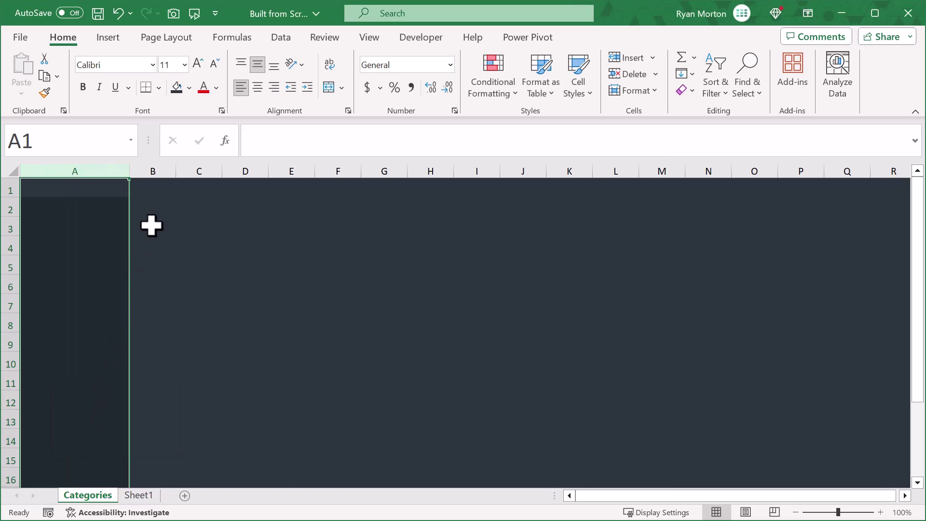
# Set the width of columns B and C on the Categories sheet to 14.
pyautogui.click(161, 164)
pyautogui.moveTo(161, 164); pyautogui.dragTo(192, 170)
pyautogui.rightClick(193, 170)
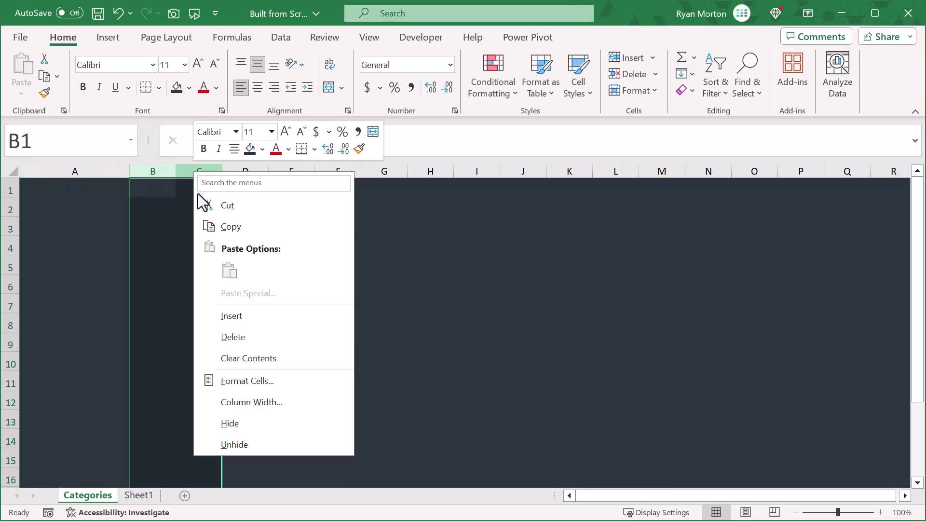
pyautogui.click(241, 401)
pyautogui.write('14')
pyautogui.click(231, 437)
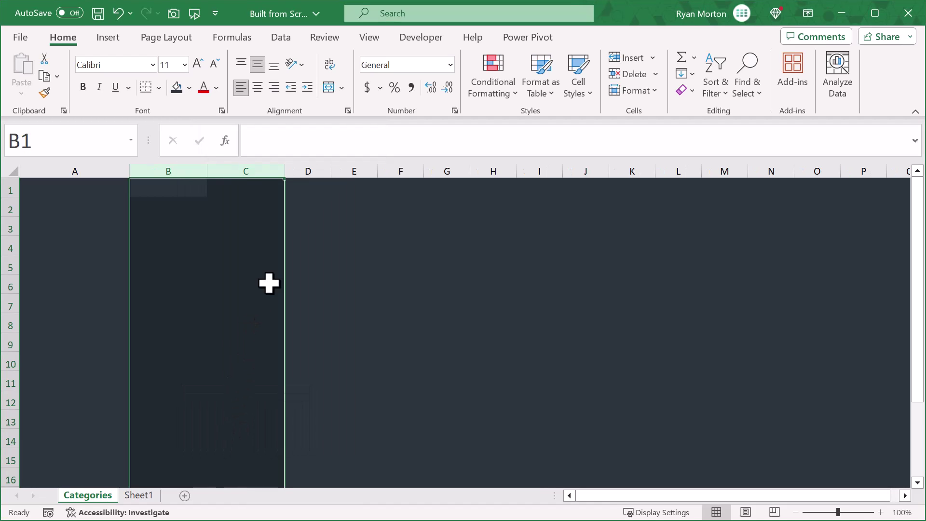
# Enter the headers Category, Goal and Amount in cells A1, B1 and C1.
pyautogui.click(104, 188)
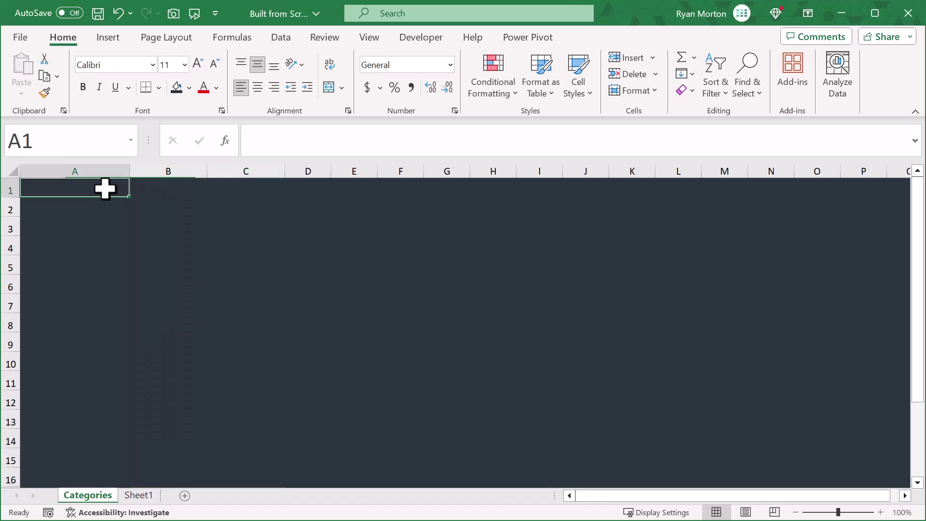
pyautogui.click(373, 140)
pyautogui.write('Category')
pyautogui.press('Tab')
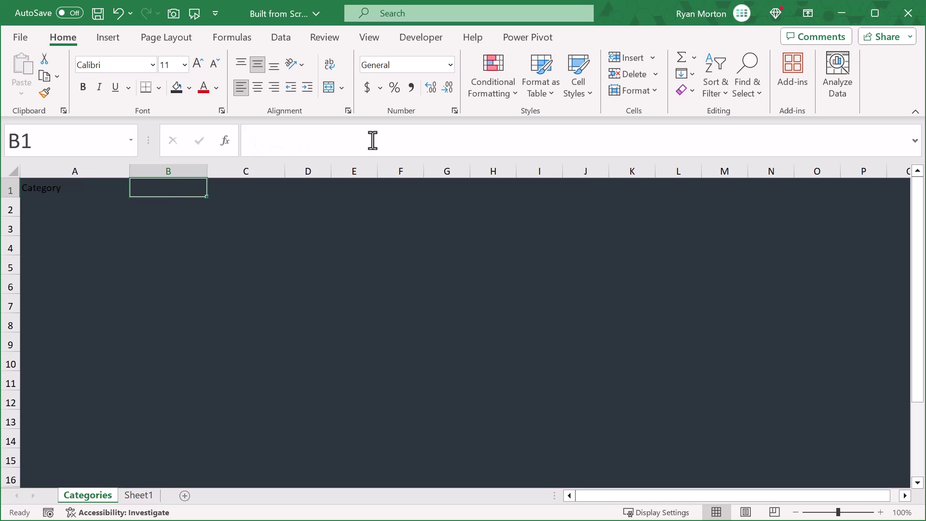
pyautogui.click(369, 133)
pyautogui.write('Goal')
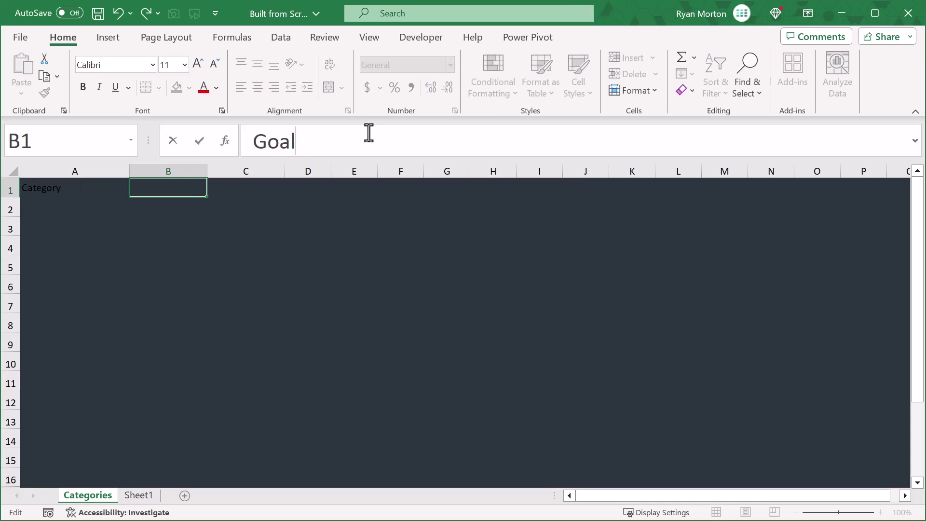
pyautogui.press('Tab')
pyautogui.click(369, 133)
pyautogui.write('Amount')
pyautogui.press('Return')
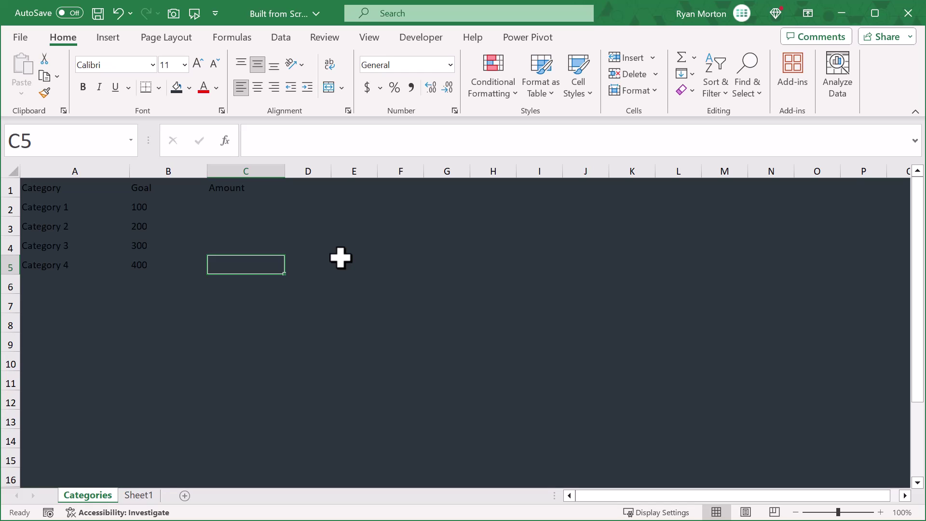
# Convert the range A1:C5 into a table, using its first row as headers.
pyautogui.moveTo(91, 187); pyautogui.dragTo(215, 261)
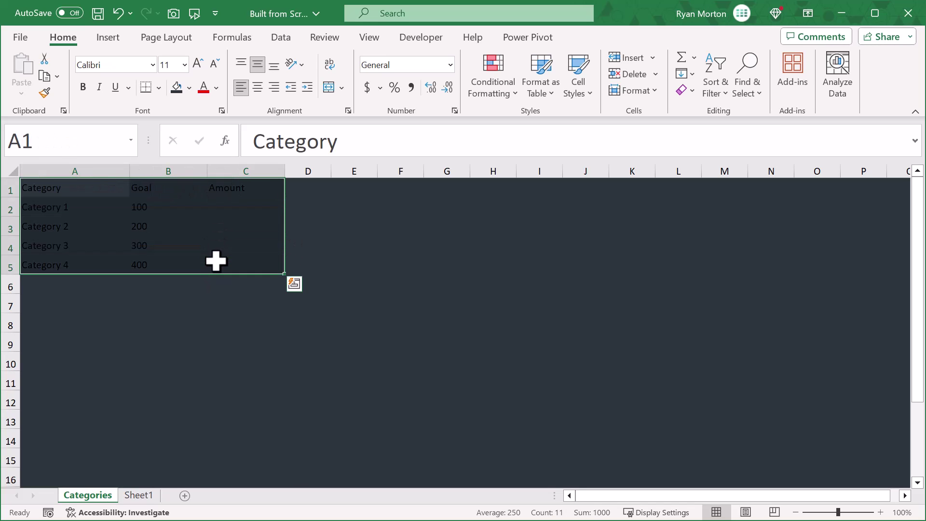
pyautogui.click(110, 37)
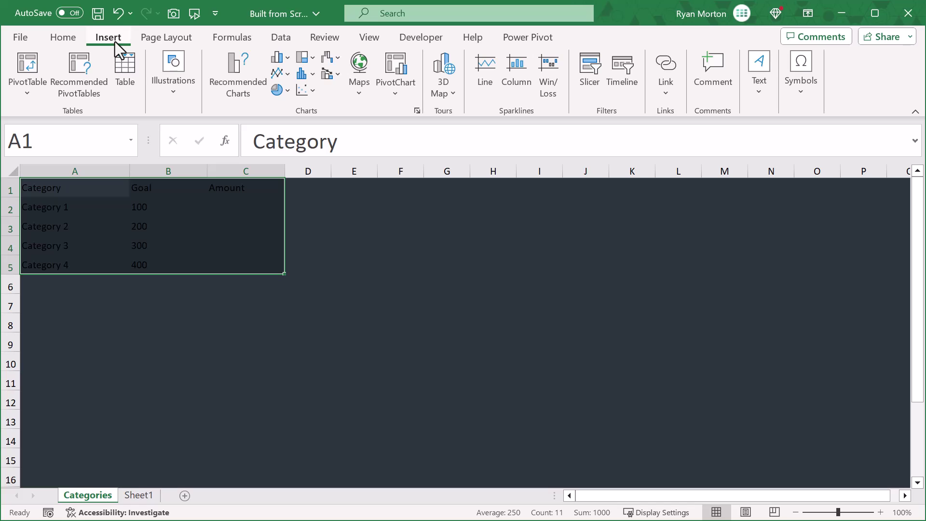
pyautogui.click(124, 68)
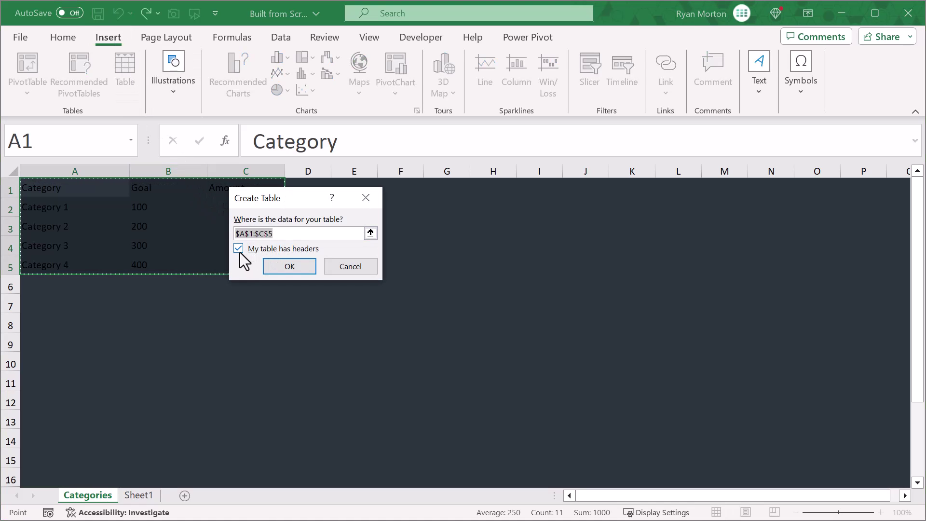
pyautogui.click(288, 266)
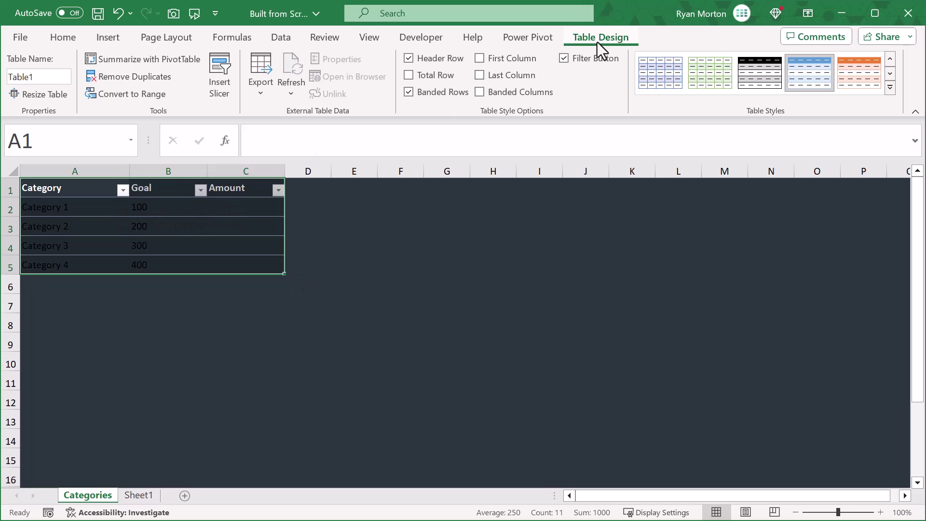
# Name the new table Categories.
pyautogui.click(55, 77)
pyautogui.write('C')
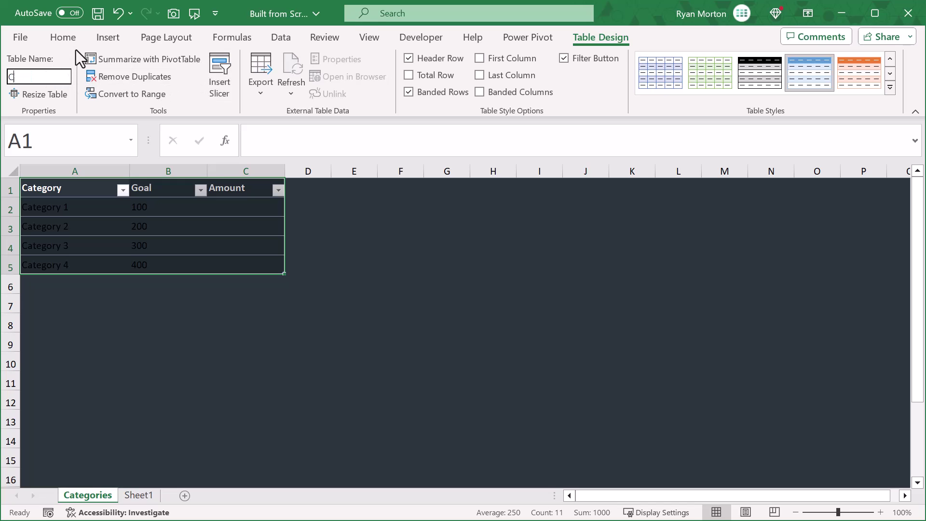
pyautogui.write('ategories')
pyautogui.press('Return')
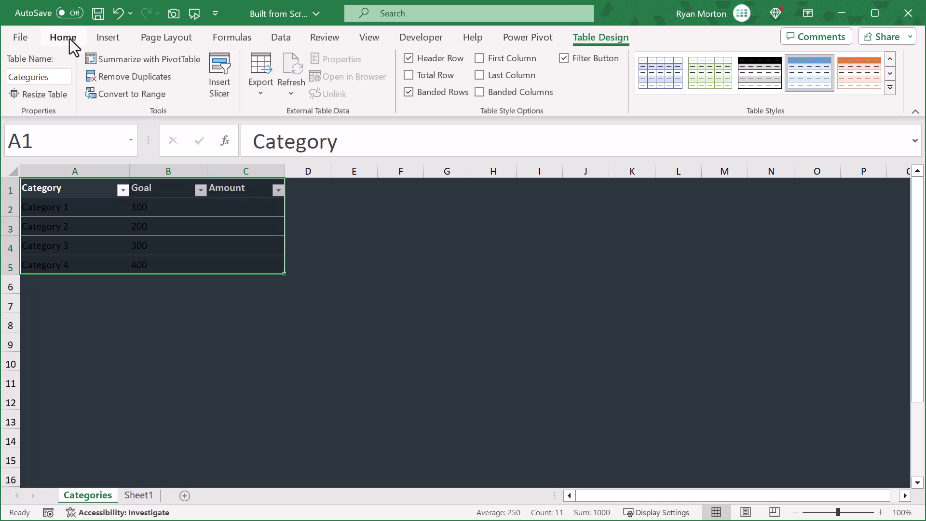
# Remove the fill colour from the table cells A1:C5 so the table style's own shading applies.
pyautogui.click(70, 40)
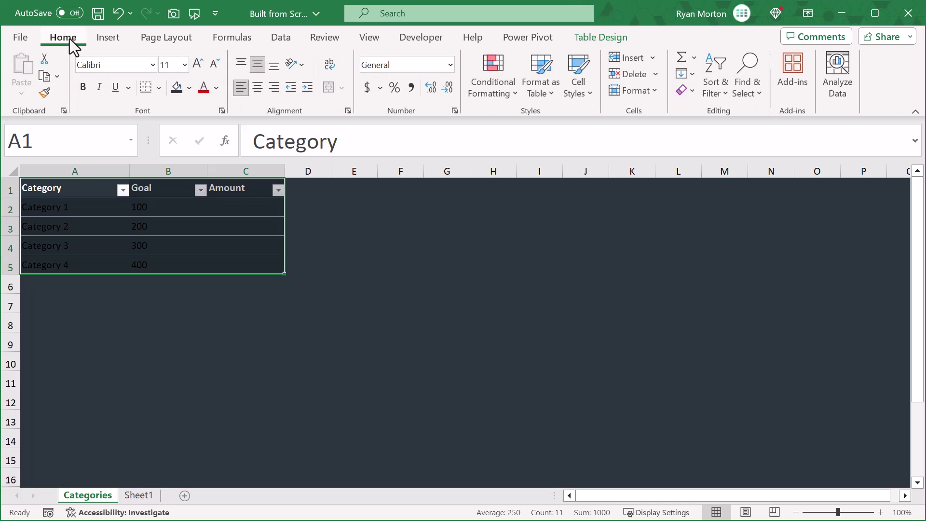
pyautogui.click(189, 88)
pyautogui.click(216, 287)
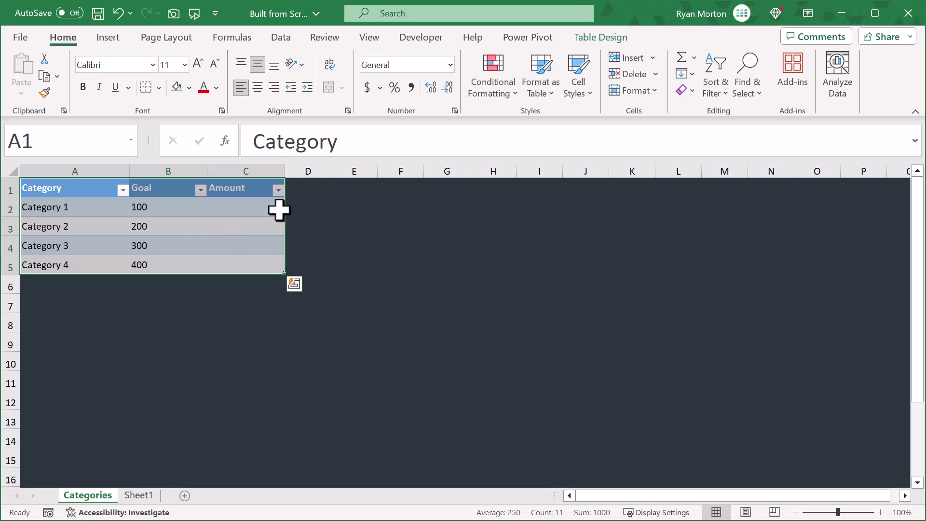
pyautogui.click(234, 224)
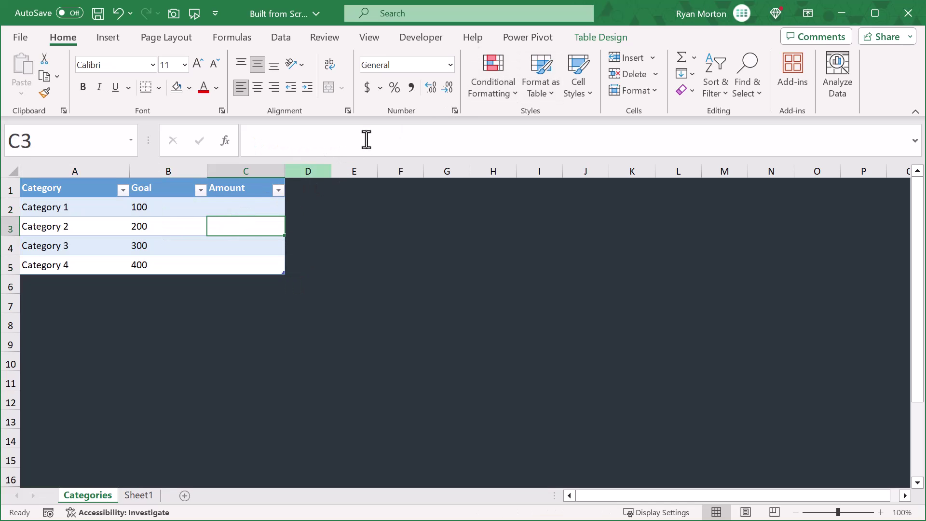
# Start a new custom table style for the Categories table and name it New Style.
pyautogui.click(593, 36)
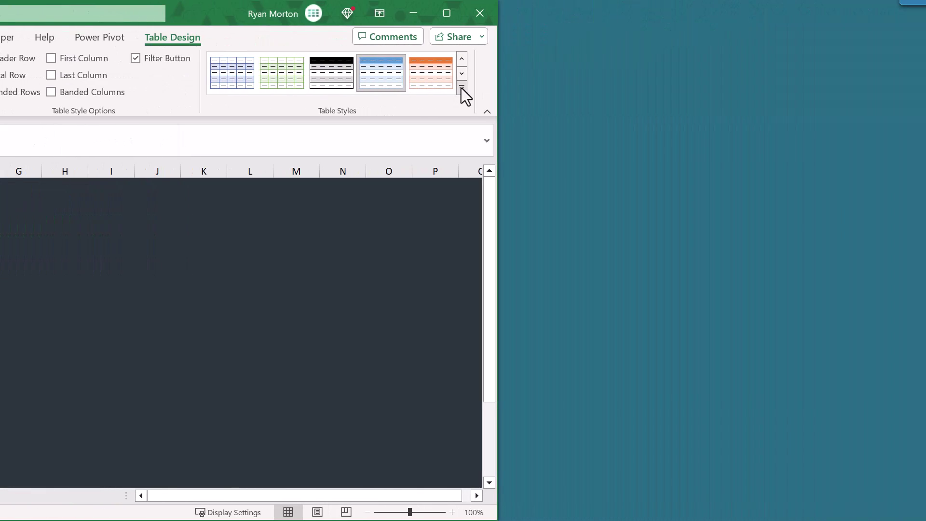
pyautogui.click(462, 87)
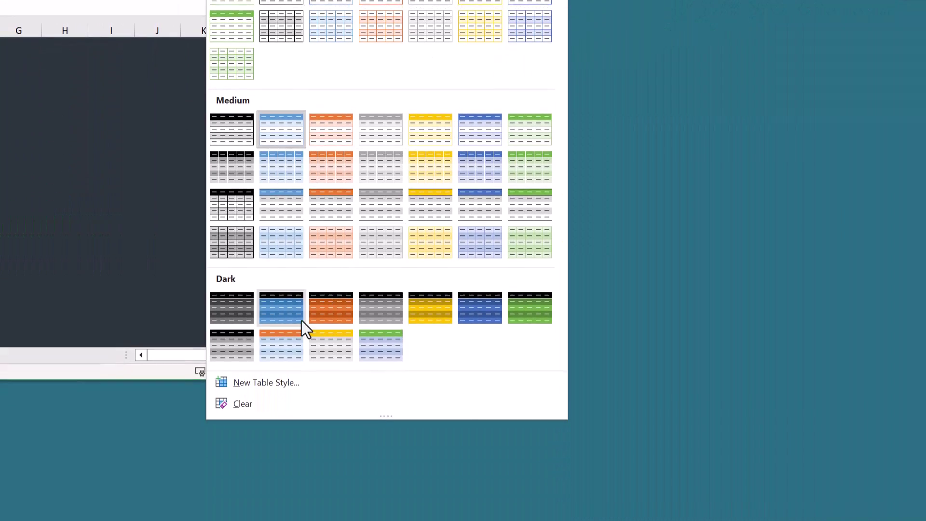
pyautogui.click(282, 382)
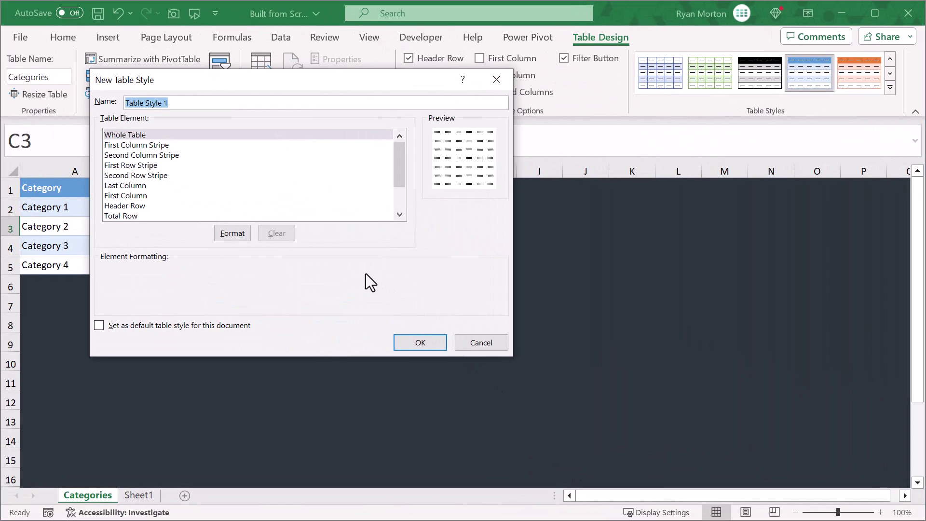
pyautogui.write('New Style')
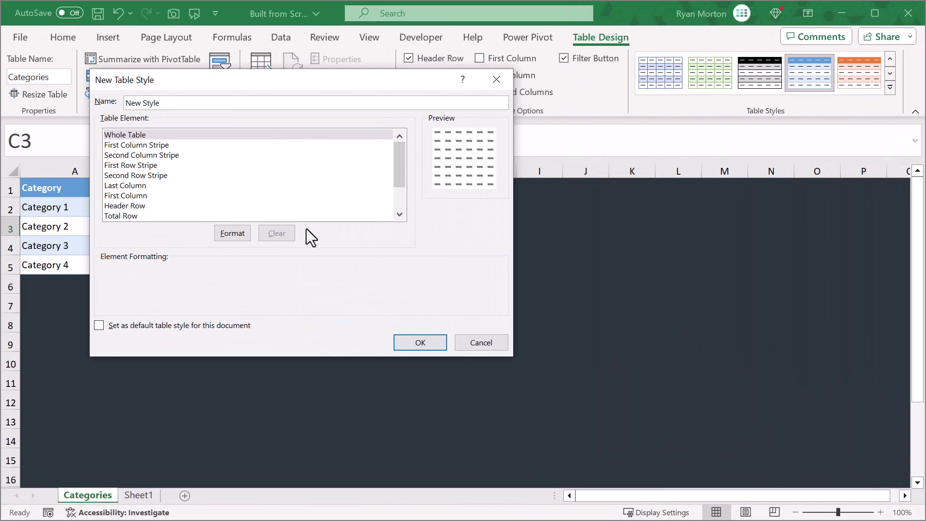
# Set the font colour of the style's Whole Table element to white (Background 1).
pyautogui.click(145, 135)
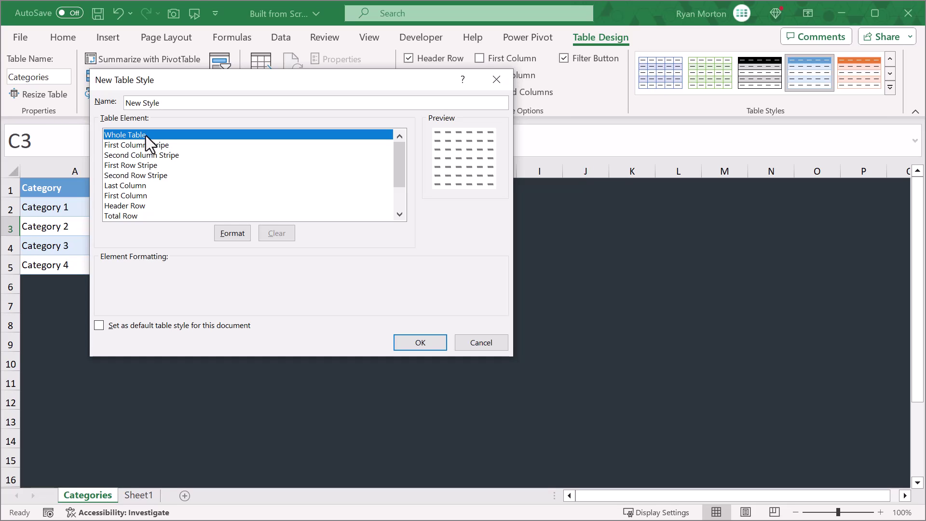
pyautogui.click(221, 234)
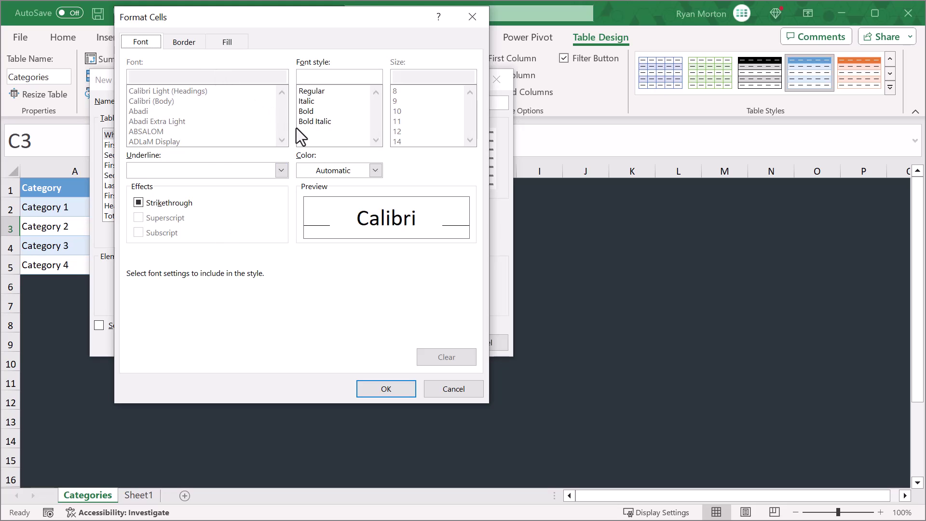
pyautogui.click(352, 172)
pyautogui.click(304, 229)
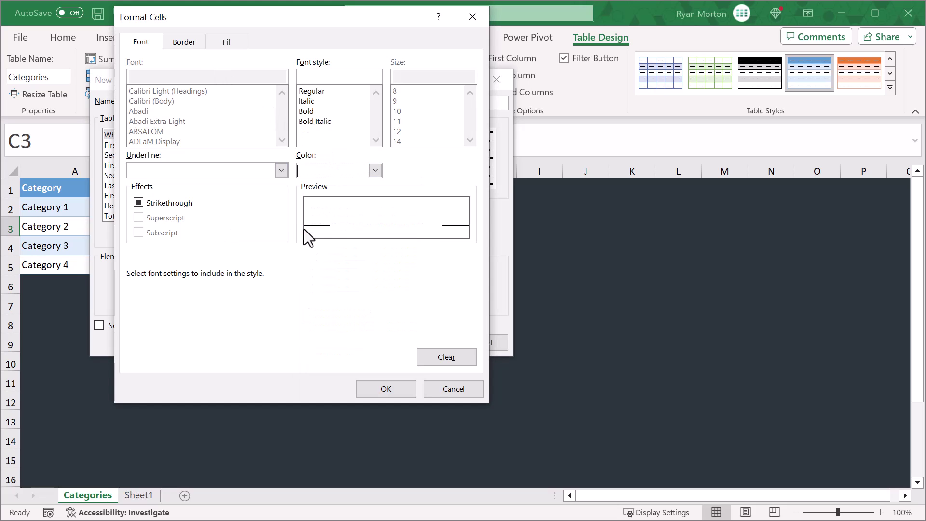
# Give the style's Whole Table element the custom fill colour #394651 and apply its formatting.
pyautogui.click(238, 45)
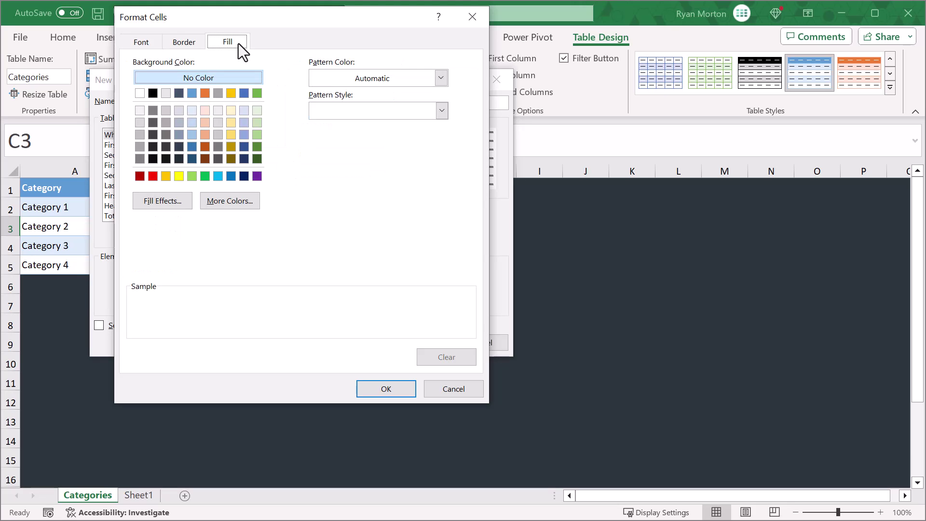
pyautogui.click(225, 196)
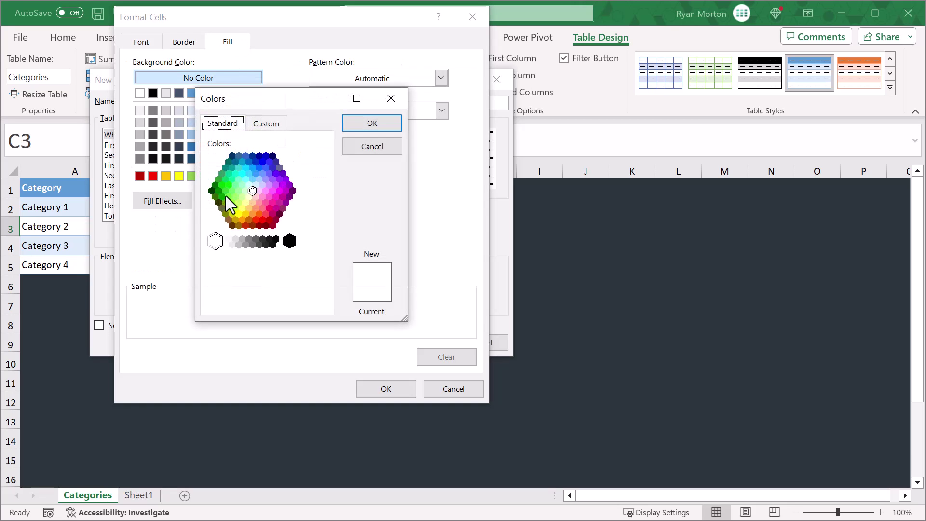
pyautogui.click(267, 124)
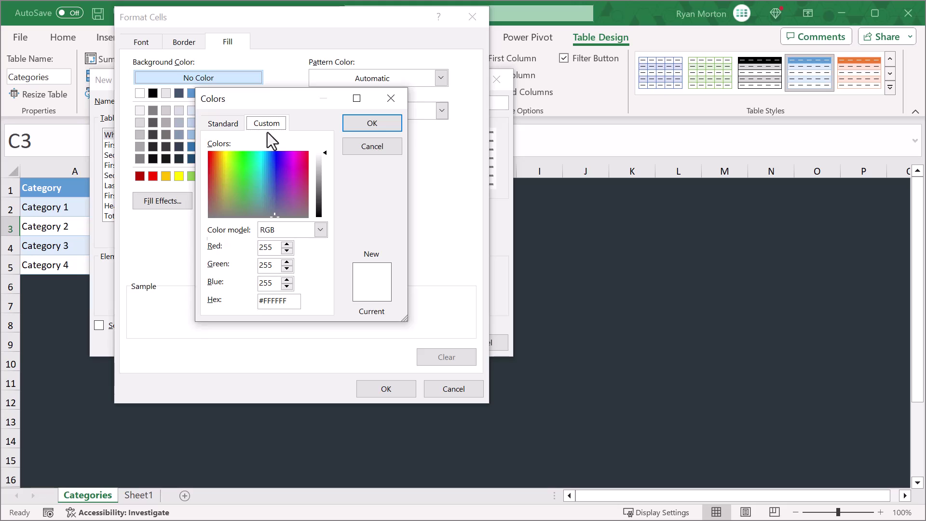
pyautogui.doubleClick(273, 301)
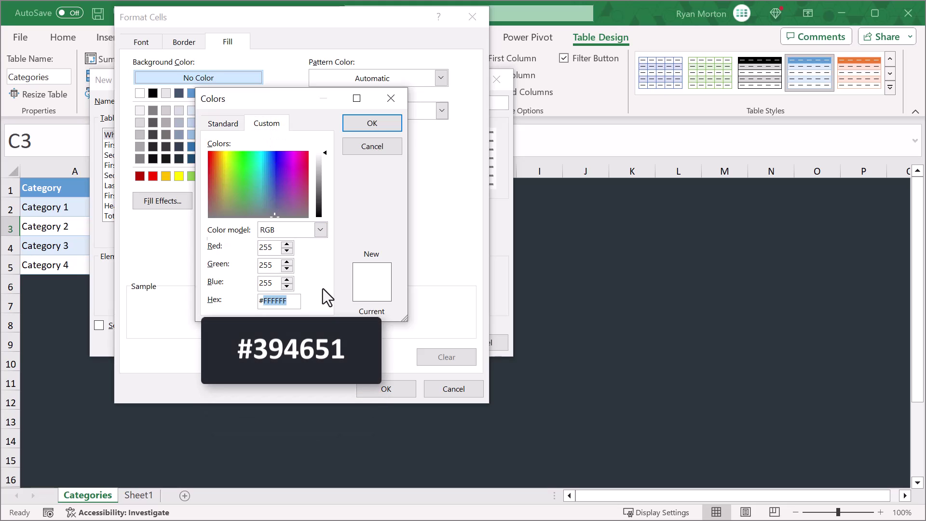
pyautogui.press('BackSpace')
pyautogui.write('394651')
pyautogui.click(388, 128)
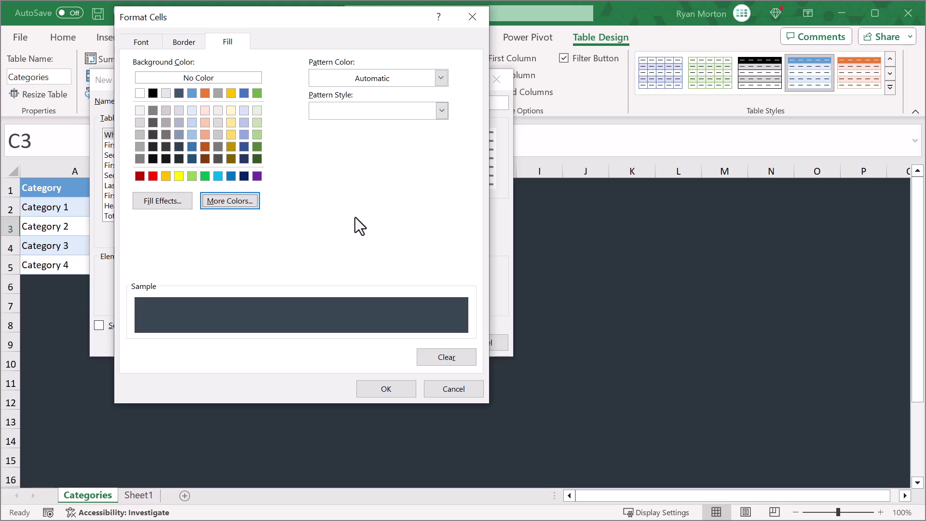
pyautogui.click(380, 387)
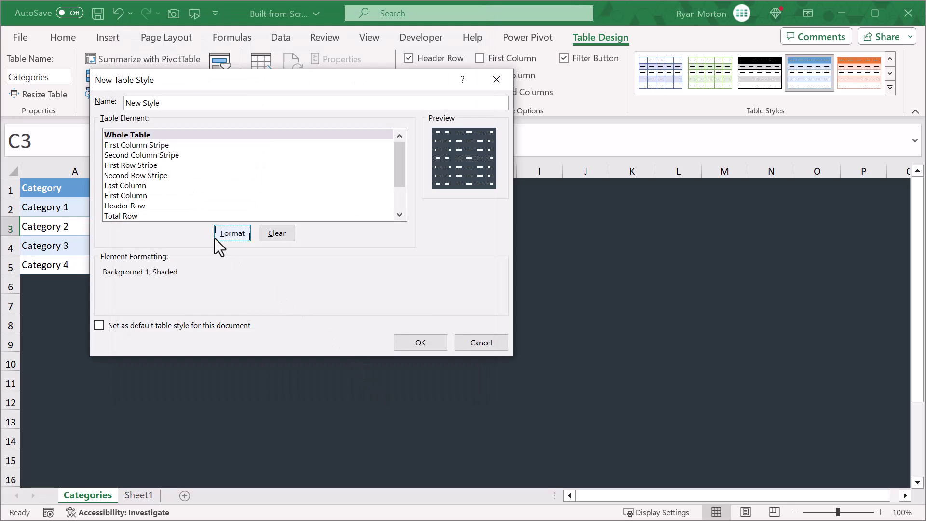
# Give the style's Second Row Stripe element the custom fill colour #435361.
pyautogui.click(162, 177)
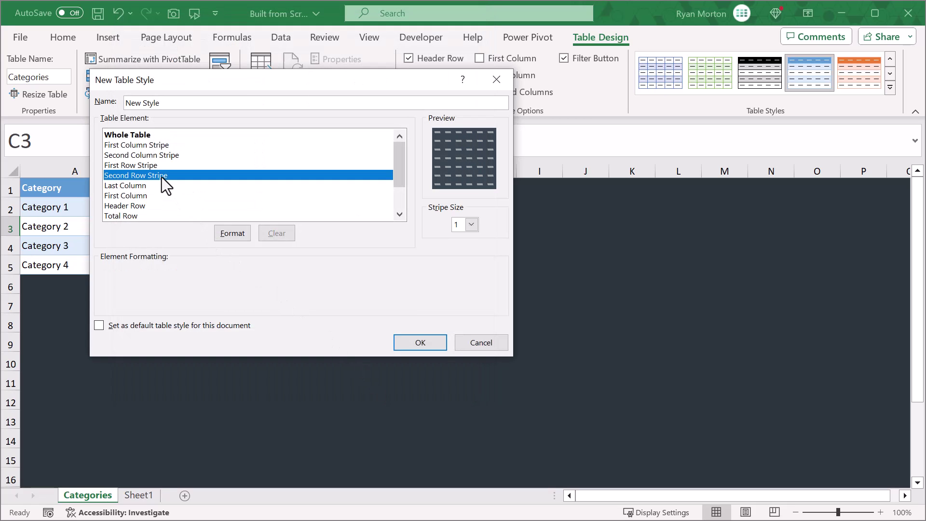
pyautogui.click(235, 234)
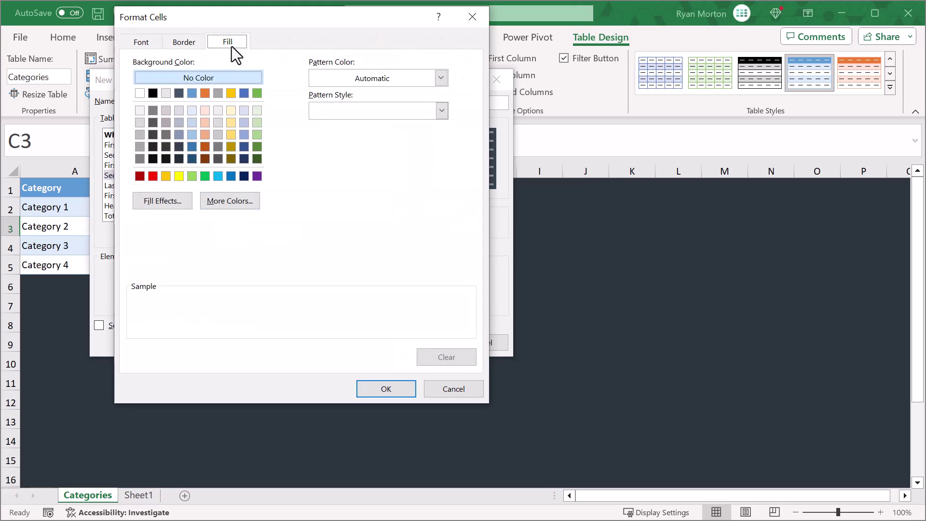
pyautogui.click(233, 203)
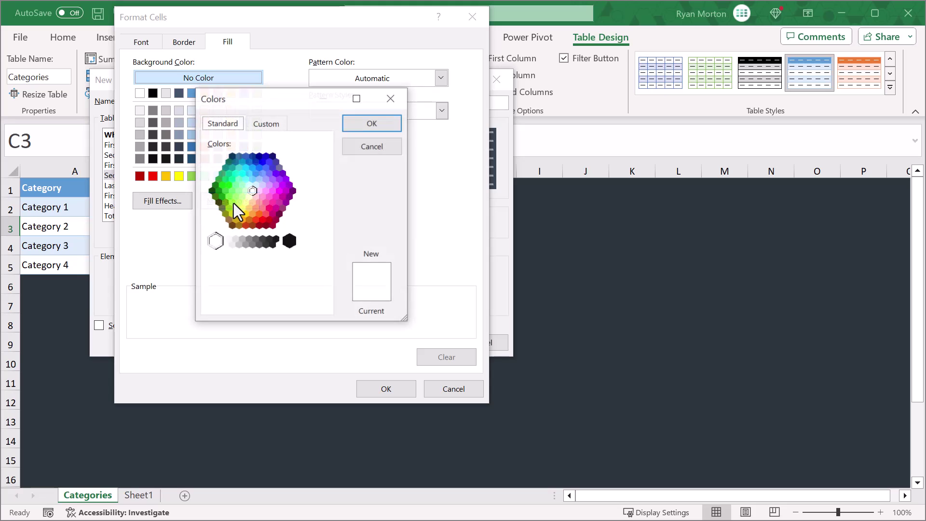
pyautogui.click(263, 124)
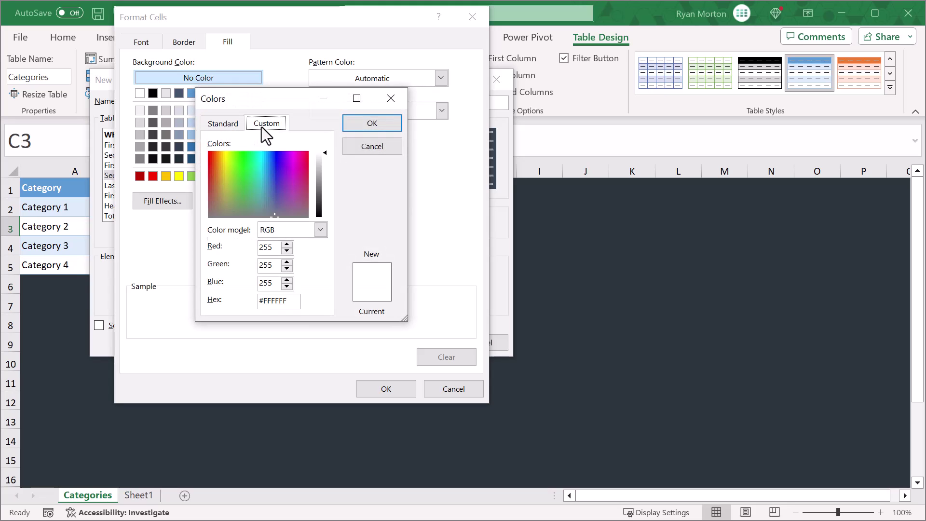
pyautogui.doubleClick(275, 300)
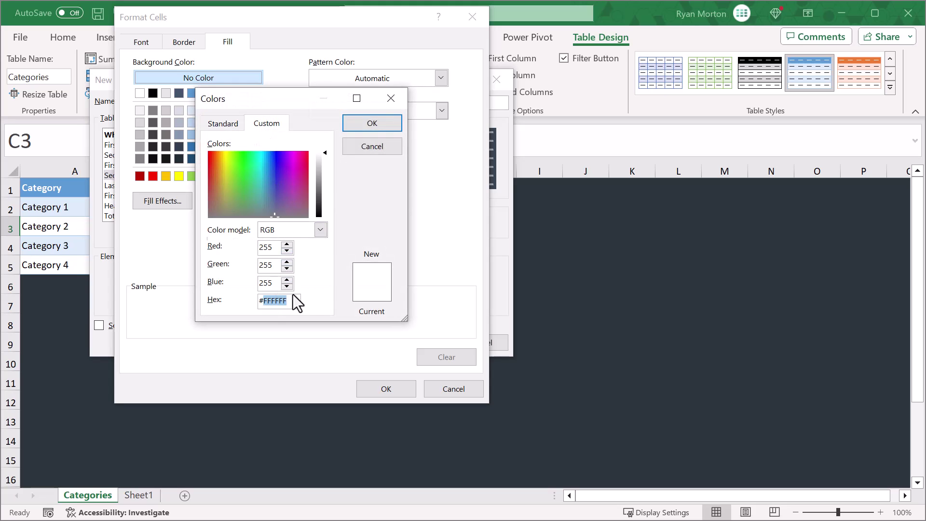
pyautogui.press('BackSpace')
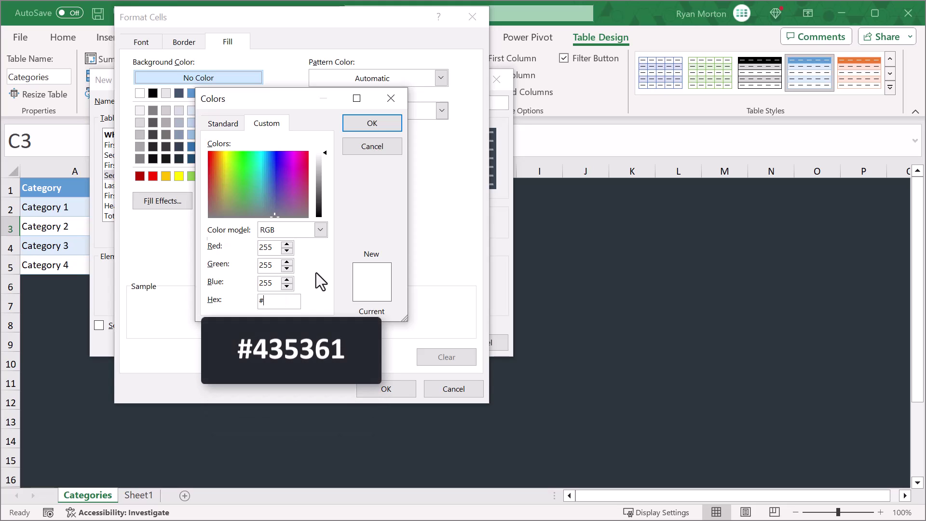
pyautogui.write('435361')
pyautogui.click(372, 123)
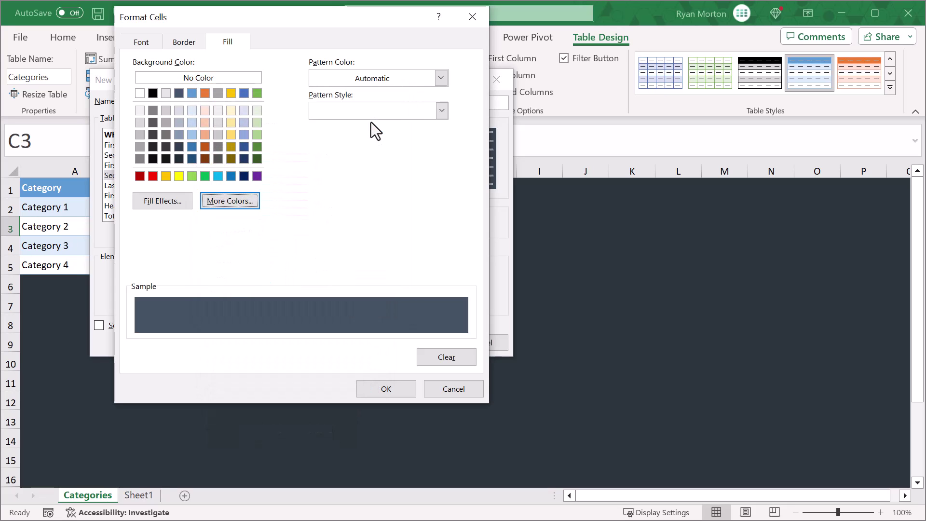
pyautogui.click(378, 389)
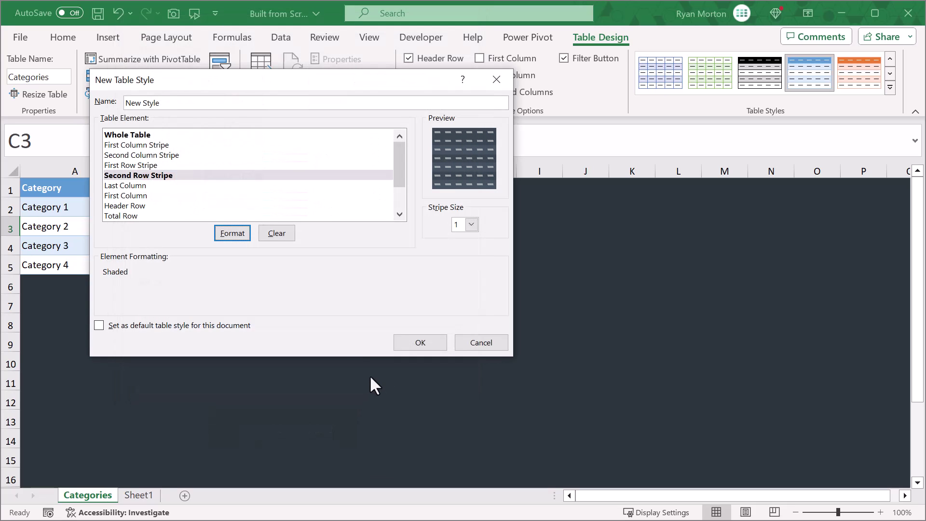
# Set the fill colour of the style's Header Row element to the custom colour #2B353E.
pyautogui.click(136, 207)
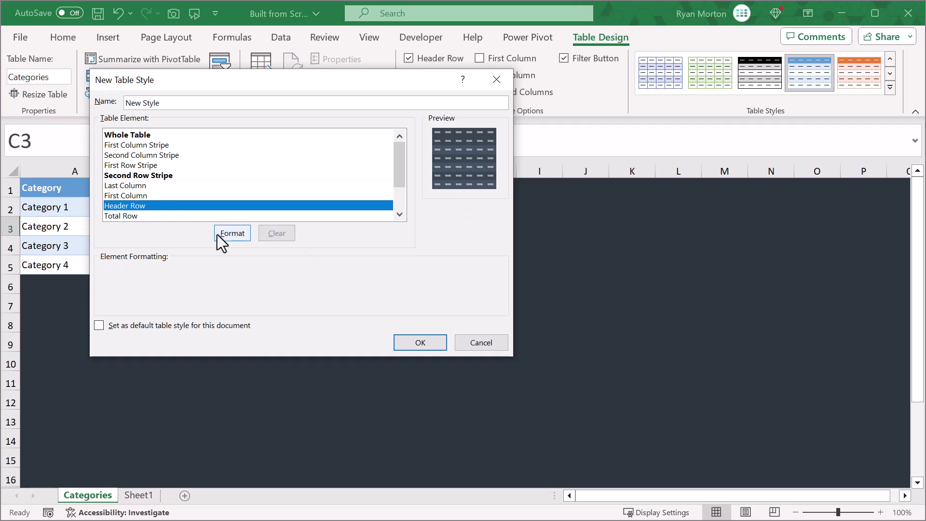
pyautogui.click(232, 234)
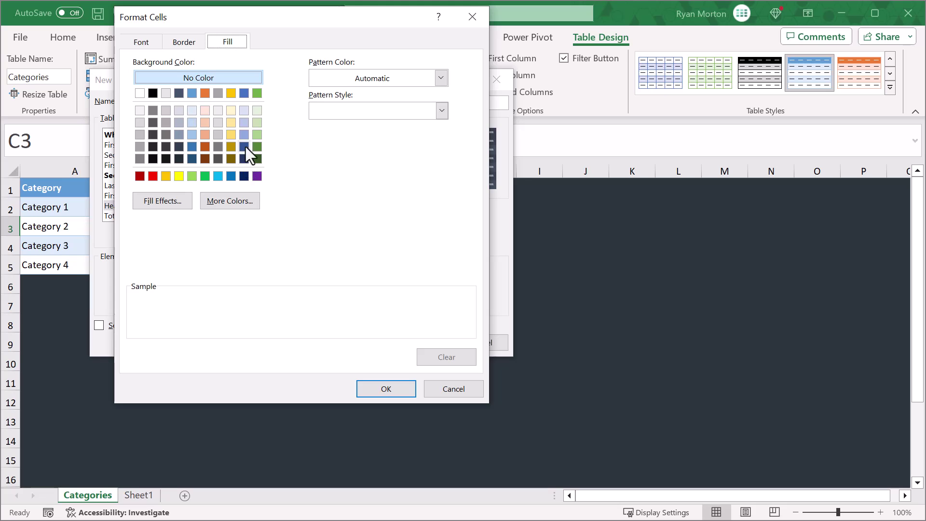
pyautogui.click(236, 203)
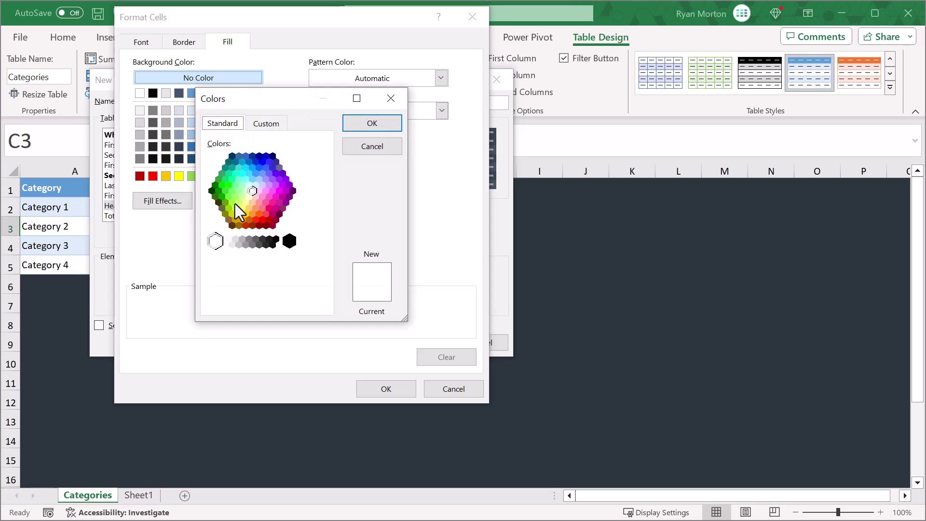
pyautogui.click(262, 126)
pyautogui.doubleClick(279, 301)
pyautogui.press('BackSpace')
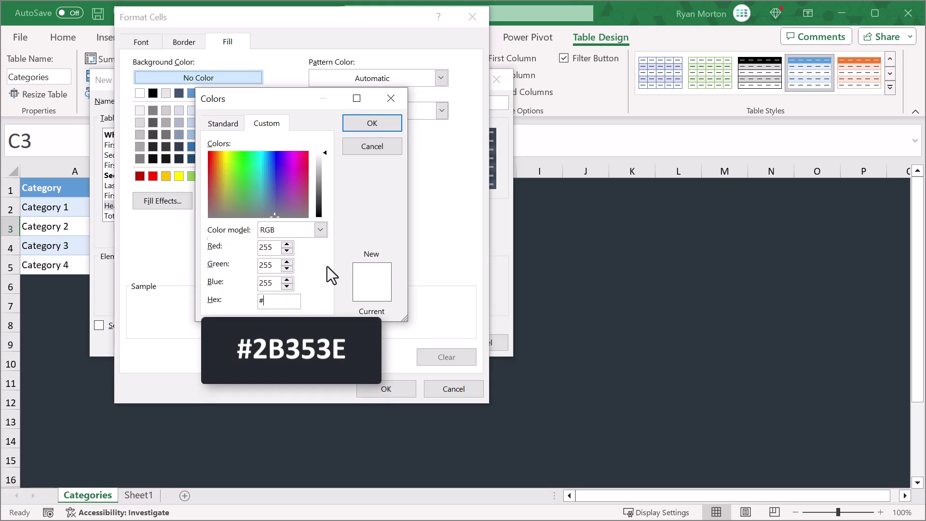
pyautogui.write('2B353E')
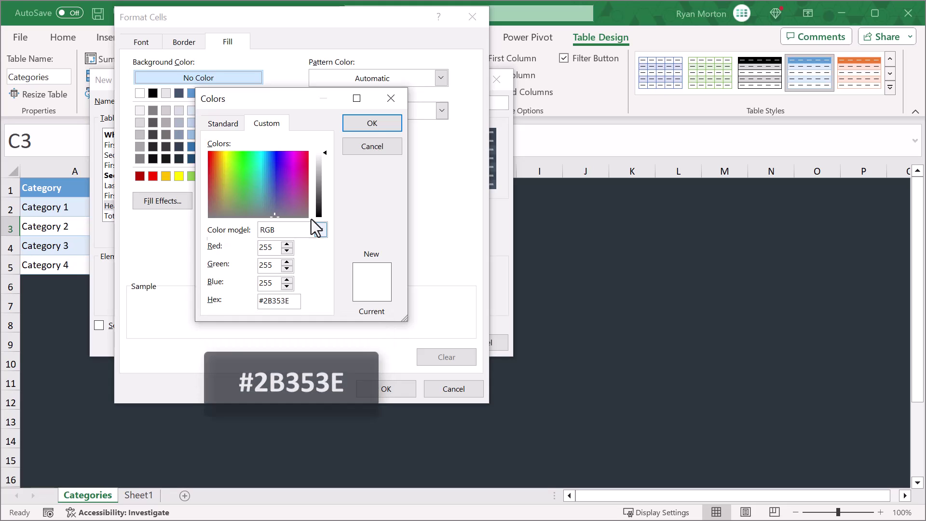
pyautogui.click(380, 123)
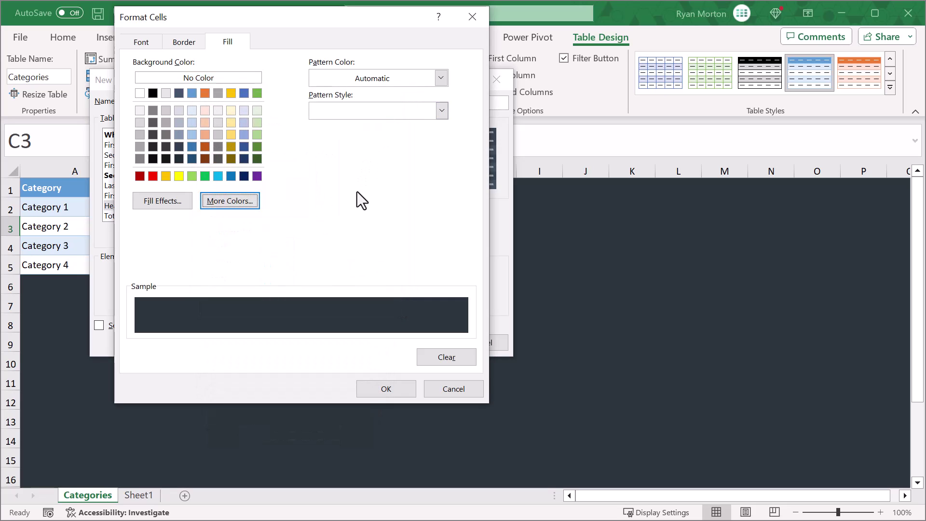
# Make the Header Row font bold with the custom colour #DC56DC.
pyautogui.click(145, 42)
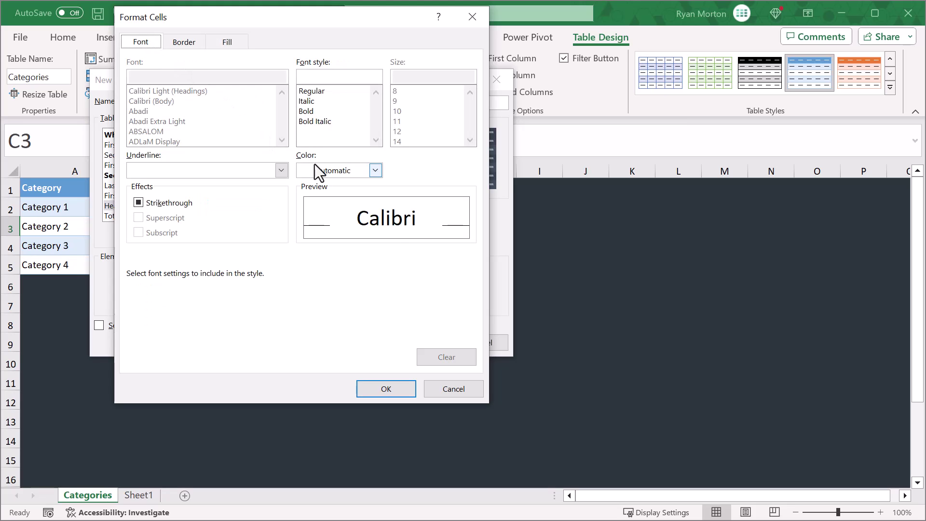
pyautogui.click(375, 170)
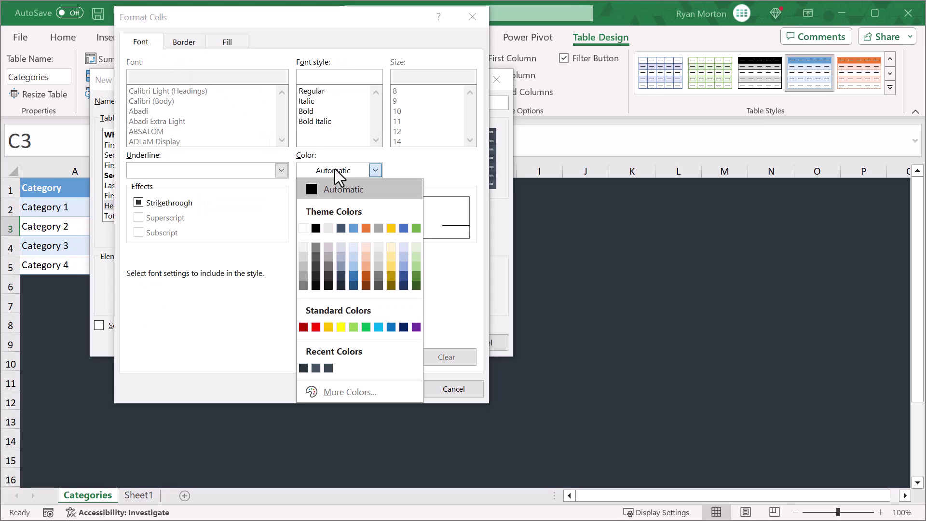
pyautogui.click(364, 396)
pyautogui.click(268, 124)
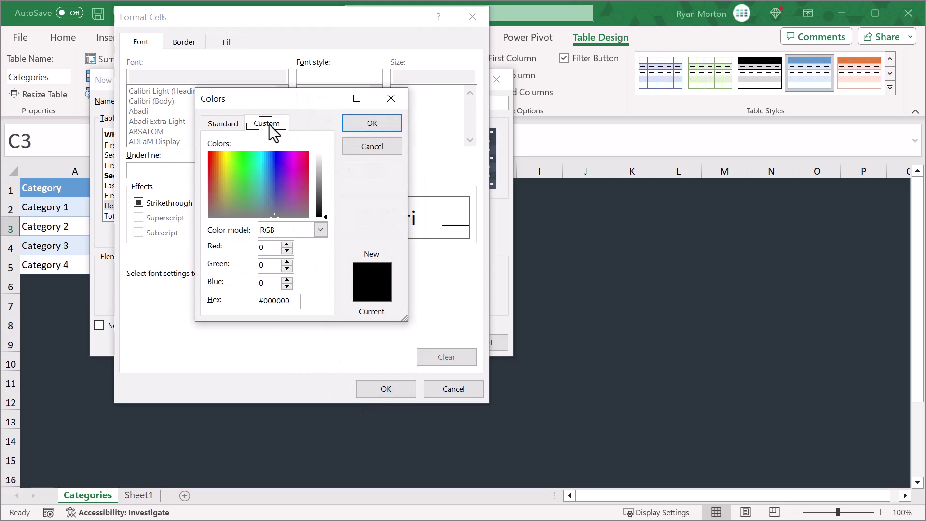
pyautogui.doubleClick(274, 301)
pyautogui.press('BackSpace')
pyautogui.write('DC56DC')
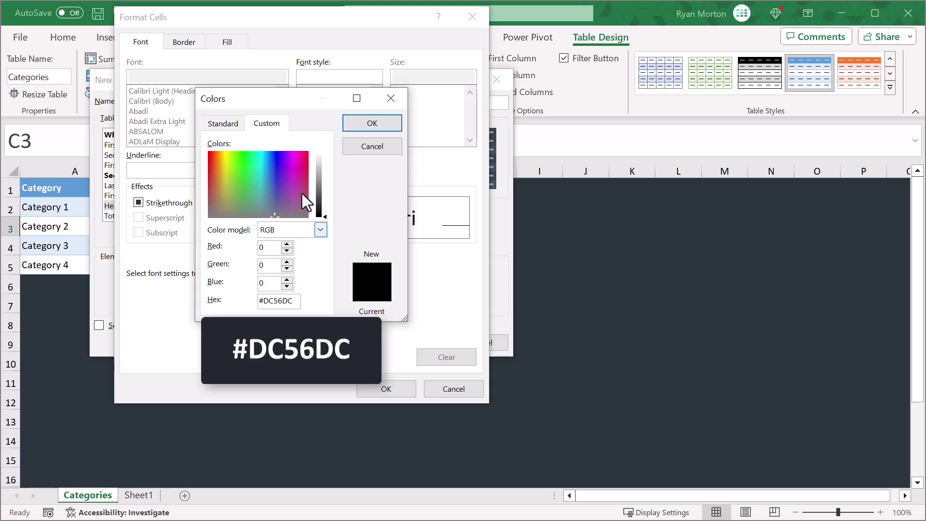
pyautogui.click(359, 126)
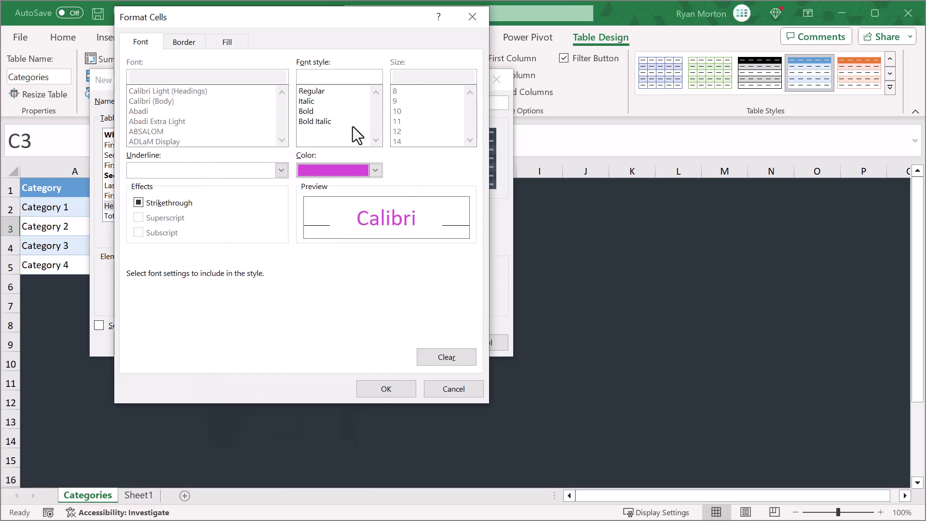
pyautogui.click(309, 111)
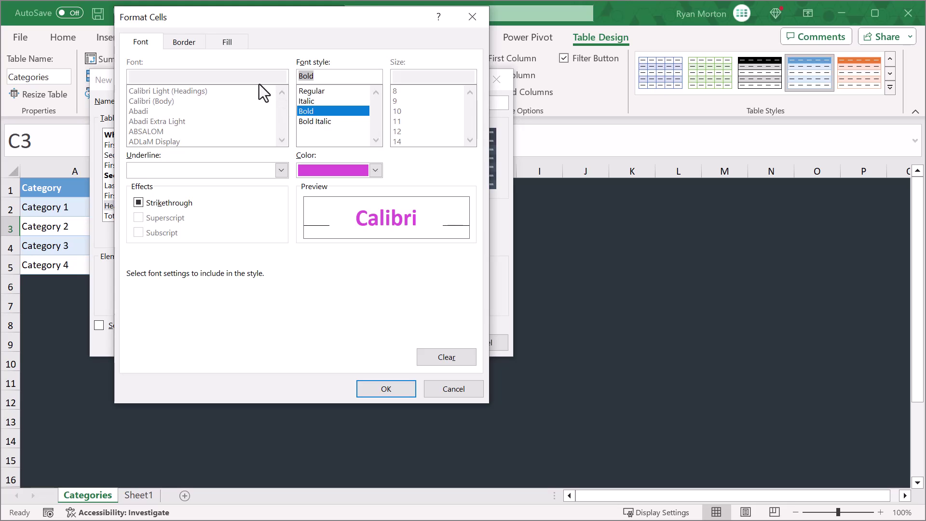
# Add a medium solid bottom border to the Header Row in the recent magenta colour and save the new table style.
pyautogui.click(194, 43)
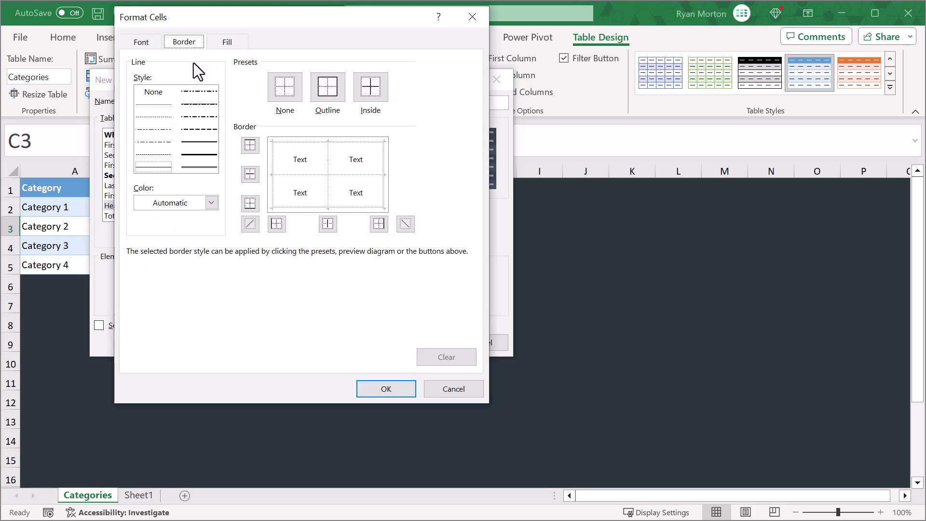
pyautogui.click(204, 143)
pyautogui.click(211, 203)
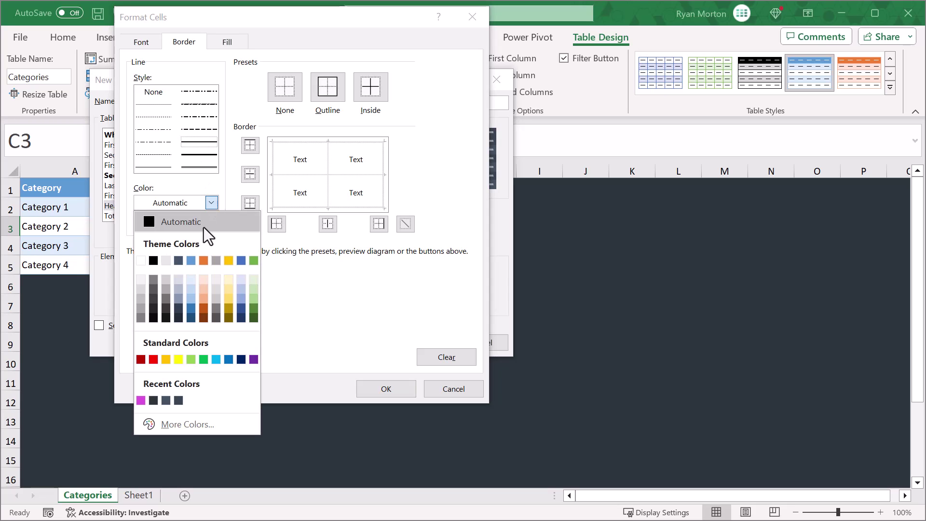
pyautogui.click(141, 400)
pyautogui.click(249, 203)
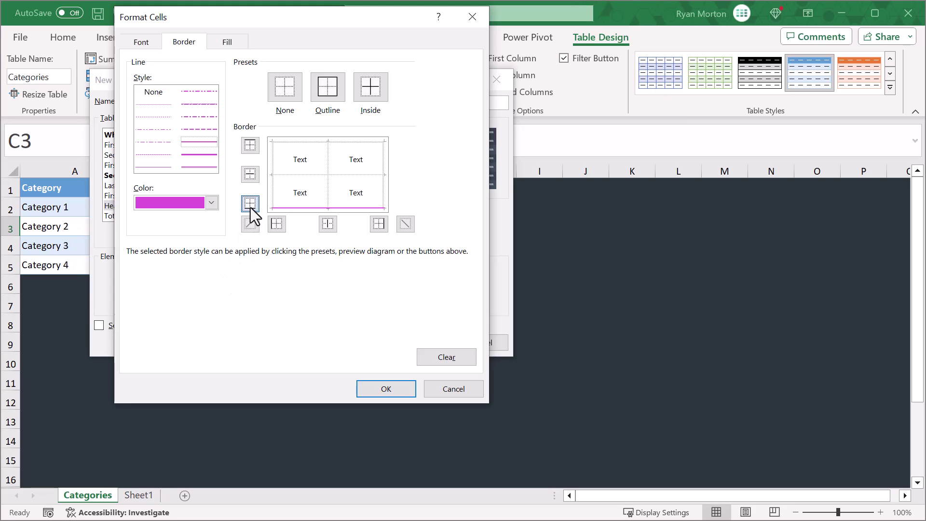
pyautogui.click(372, 387)
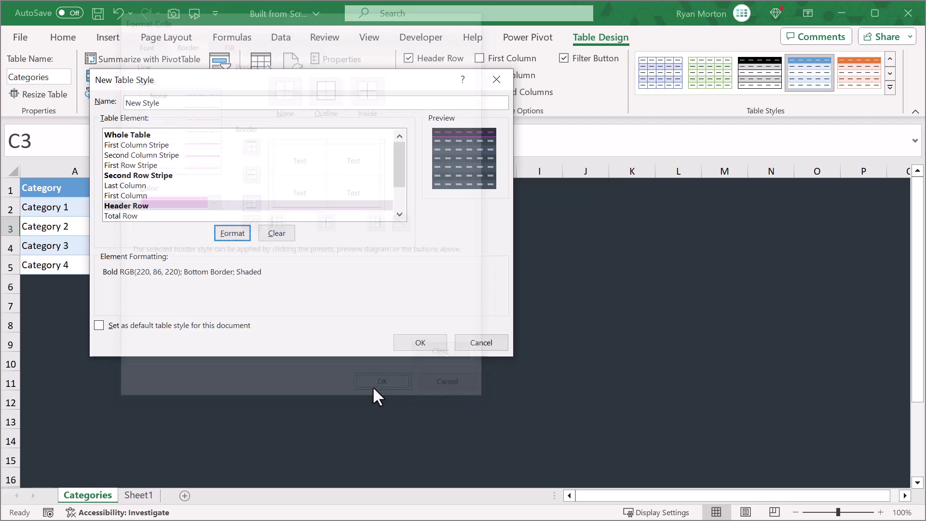
pyautogui.click(411, 340)
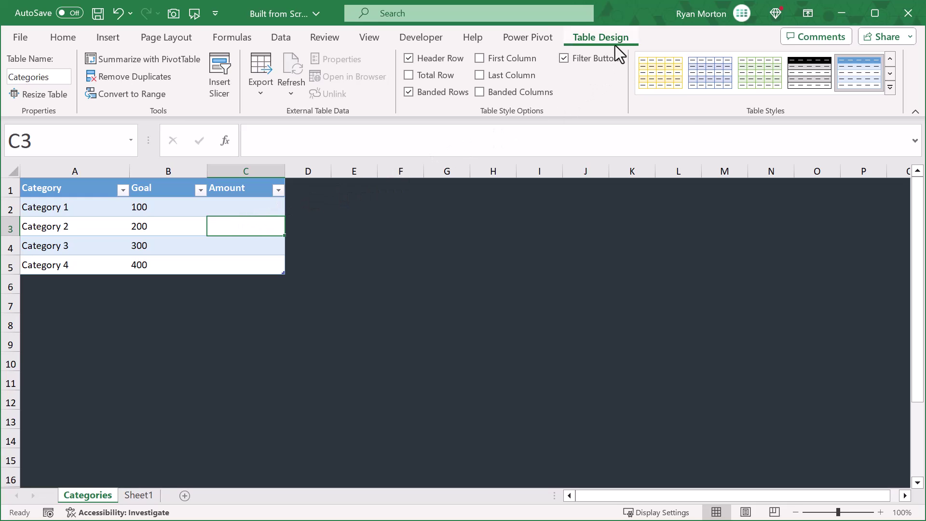
# Apply the custom New Style to the Categories table and turn off its filter buttons.
pyautogui.click(892, 89)
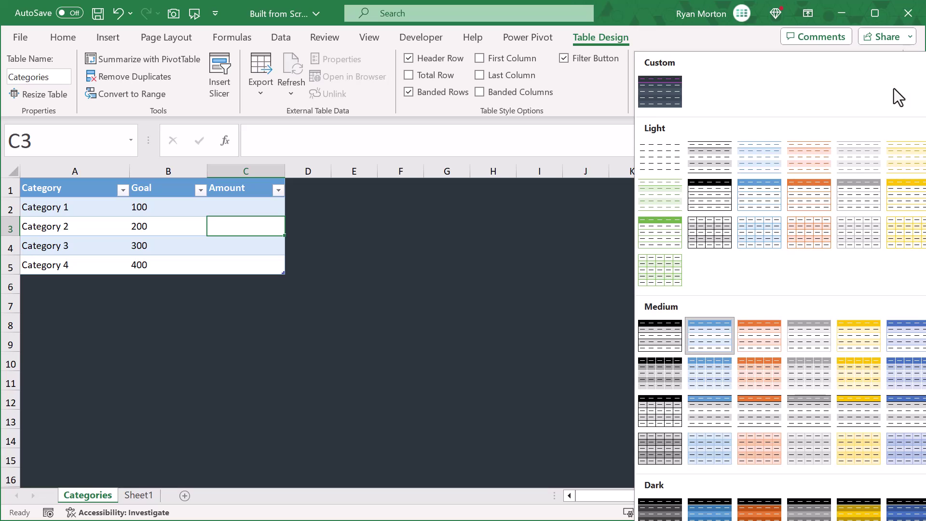
pyautogui.click(659, 90)
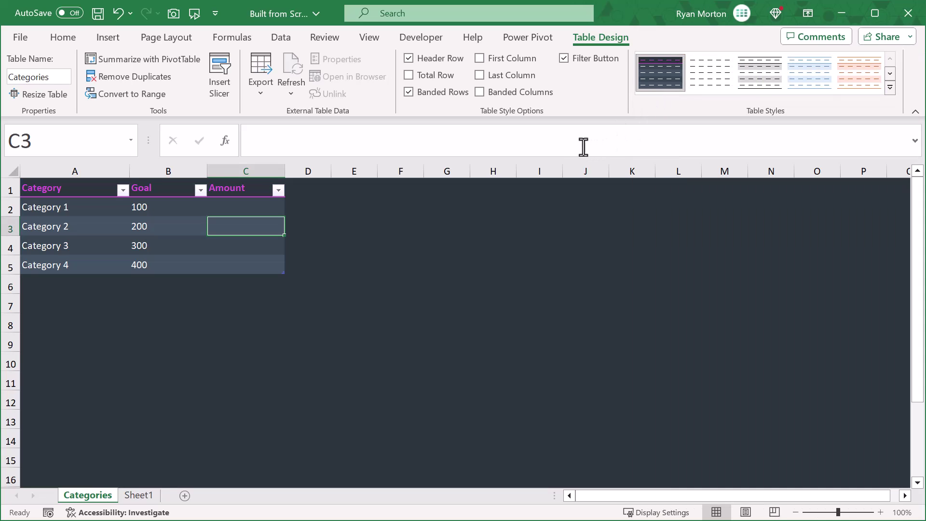
pyautogui.click(564, 58)
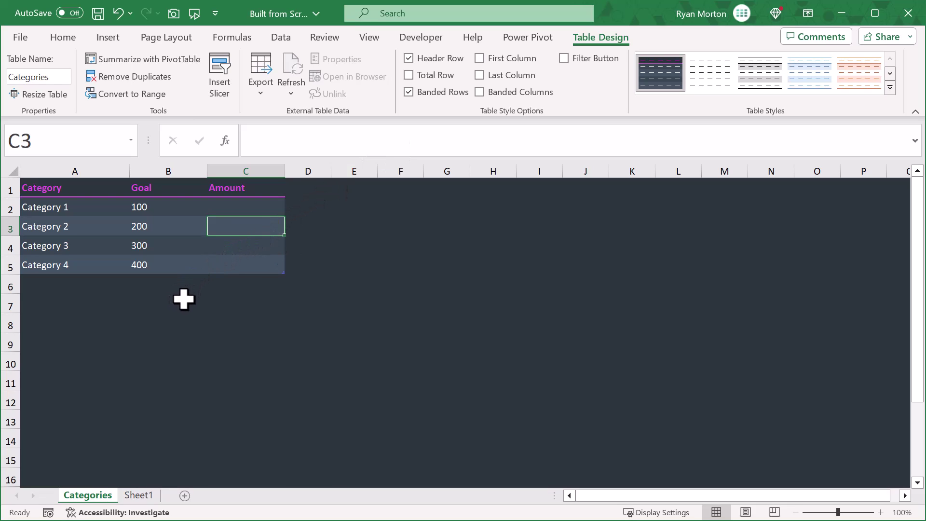
# Name the category cells A2:A5 categoryList and check the name in the workbook's list of defined names.
pyautogui.click(80, 176)
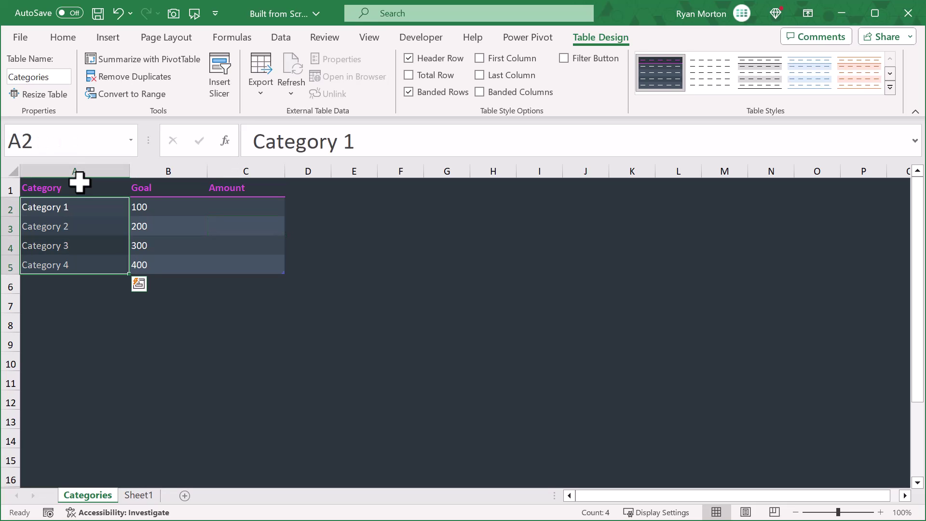
pyautogui.click(89, 144)
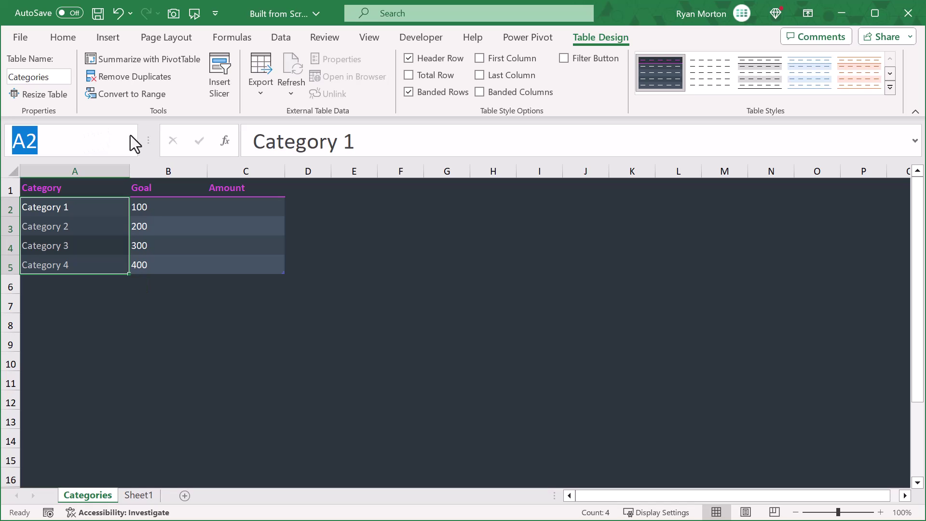
pyautogui.write('categoryList')
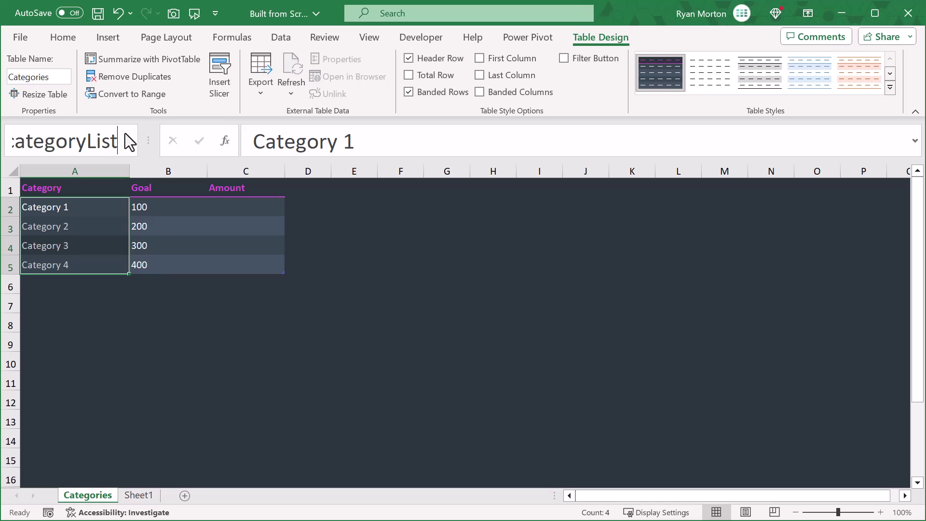
pyautogui.press('Return')
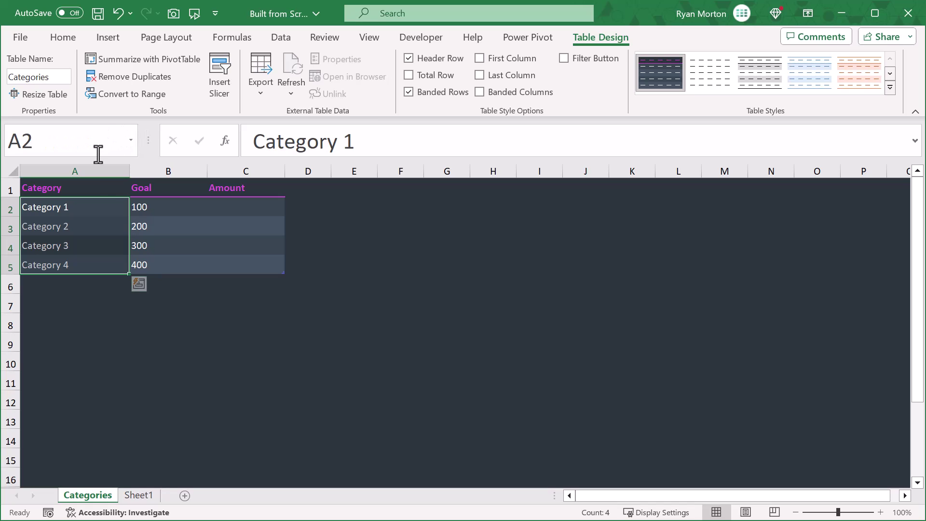
pyautogui.click(100, 224)
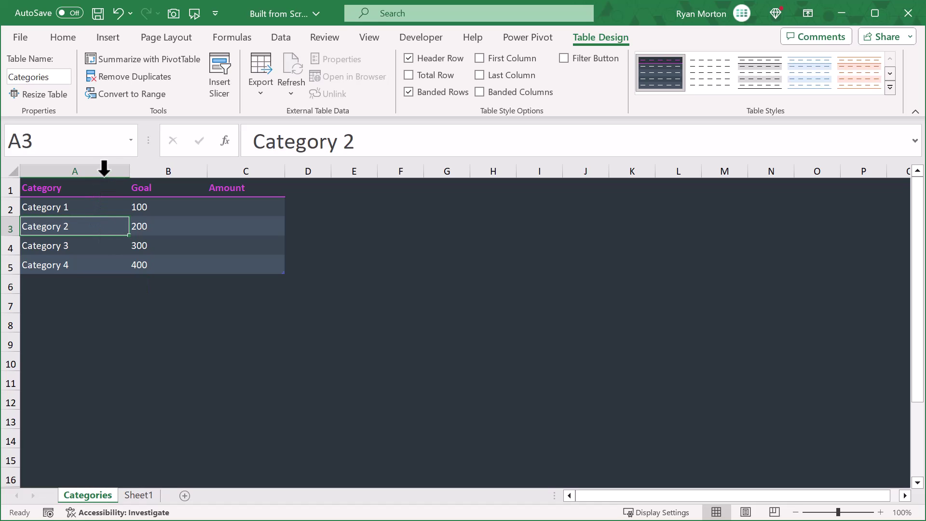
pyautogui.click(131, 141)
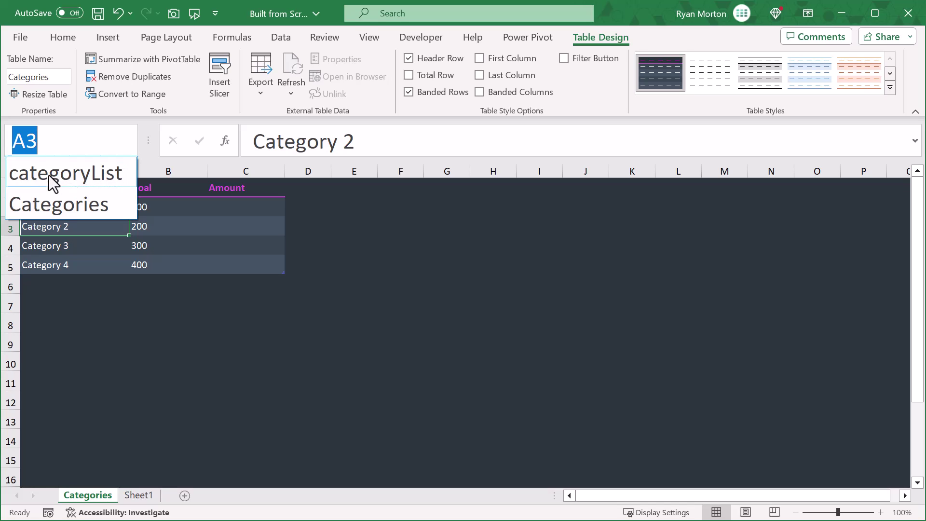
pyautogui.click(114, 145)
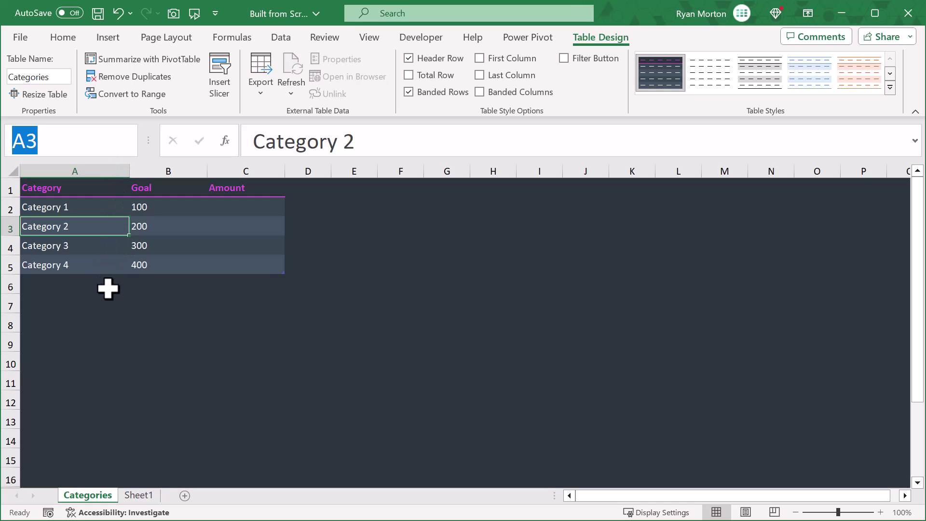
# Rename the Sheet1 worksheet as Savings Tracker and undo the last edit.
pyautogui.click(162, 408)
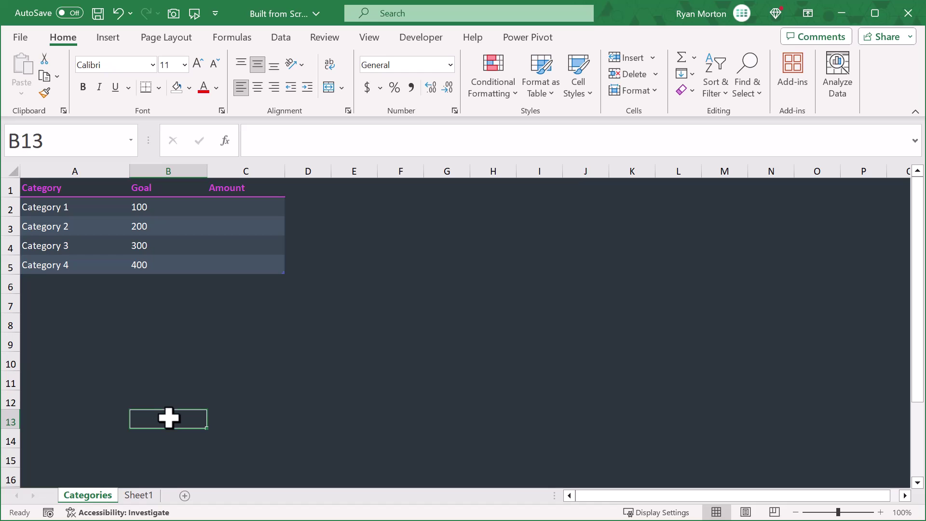
pyautogui.click(149, 495)
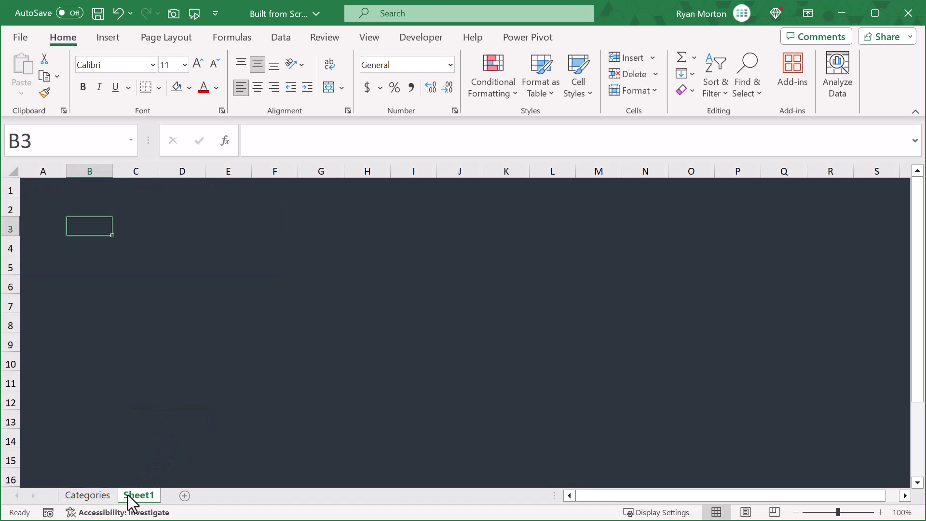
pyautogui.doubleClick(128, 495)
pyautogui.write('Savings Tracker')
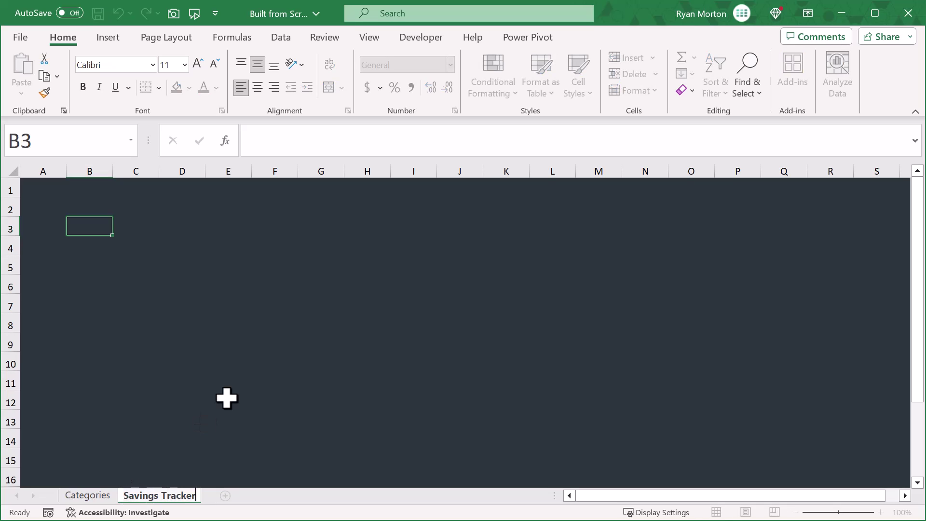
pyautogui.press('Return')
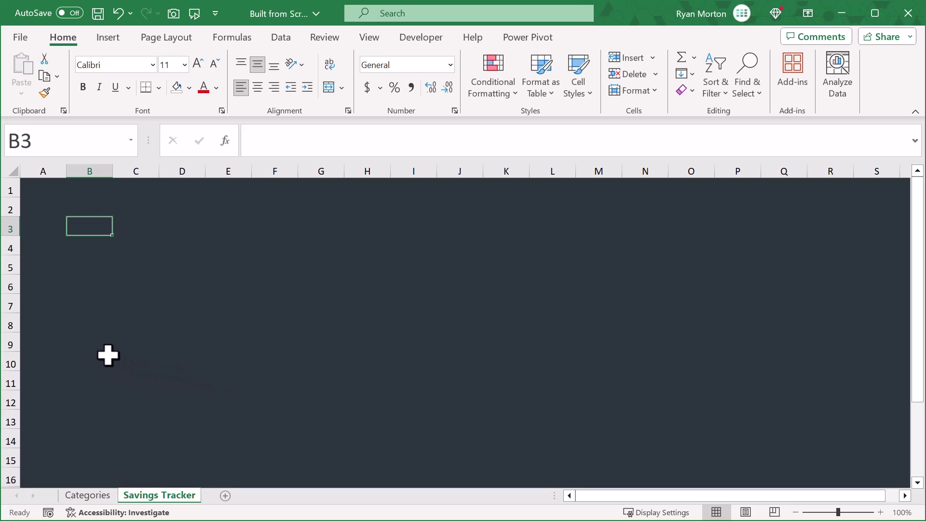
pyautogui.hotkey('ctrl', 'z')
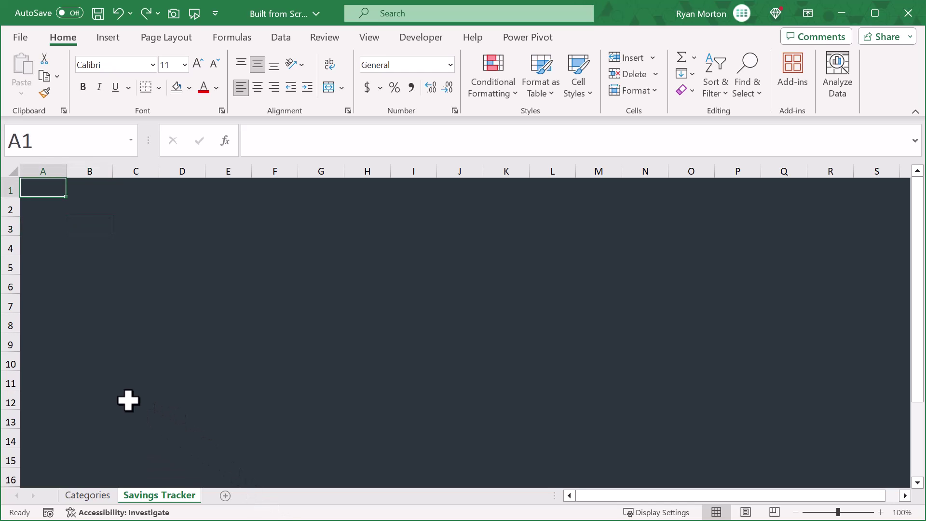
# Insert a table over the empty range B10:E15 of the Savings Tracker sheet, without marking existing headers.
pyautogui.moveTo(72, 364); pyautogui.dragTo(236, 455)
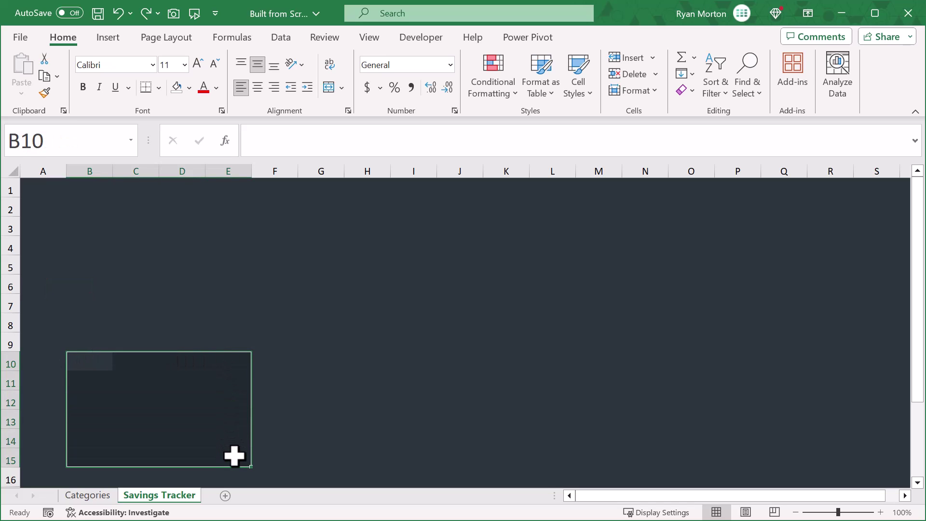
pyautogui.click(115, 40)
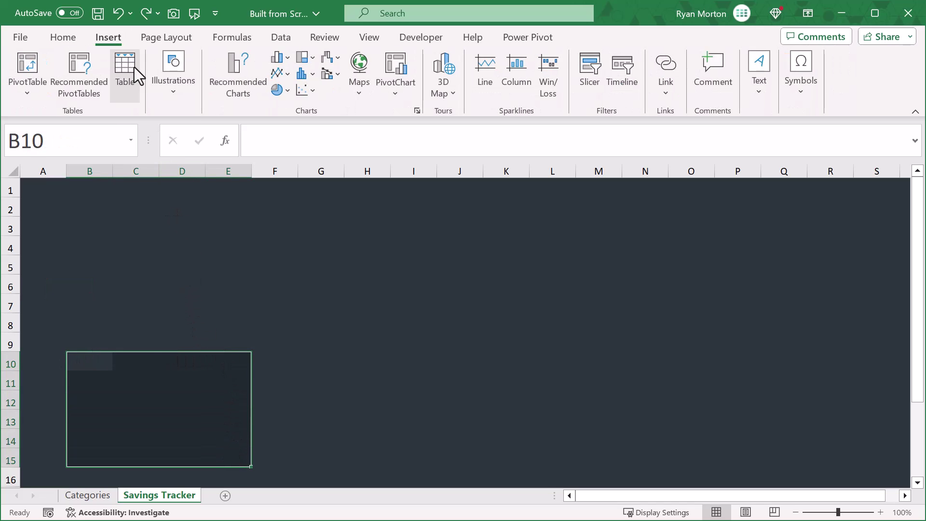
pyautogui.click(134, 68)
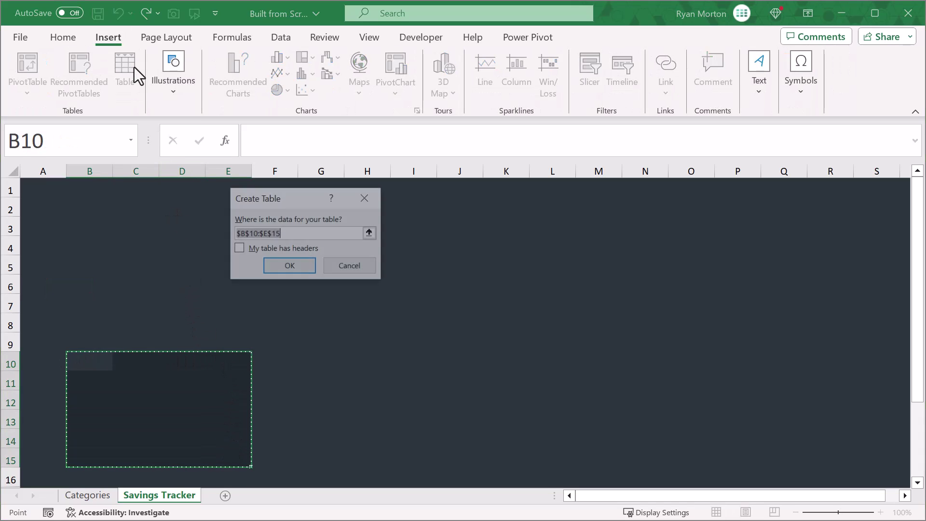
pyautogui.click(289, 266)
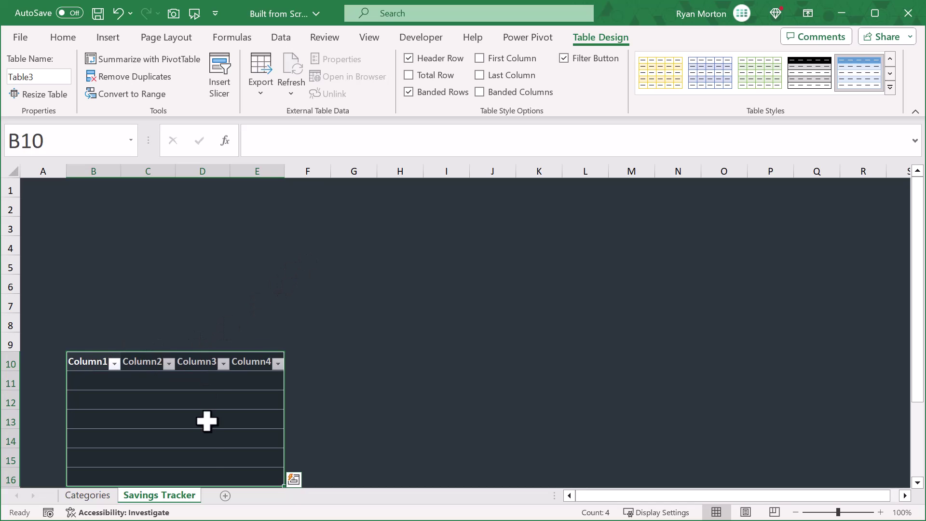
# Remove the fill colour from the new table's cells and apply the custom dark table style.
pyautogui.scroll(-1, 208, 448)
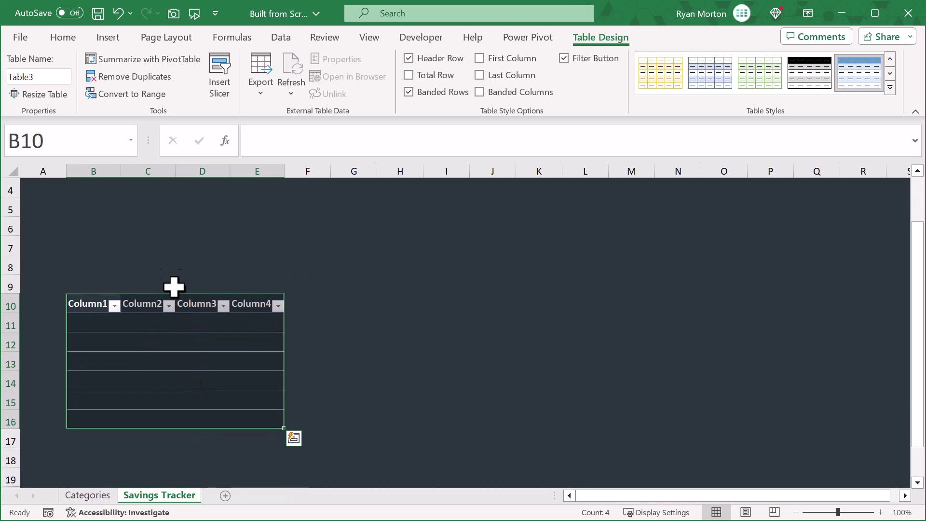
pyautogui.click(75, 39)
pyautogui.click(190, 87)
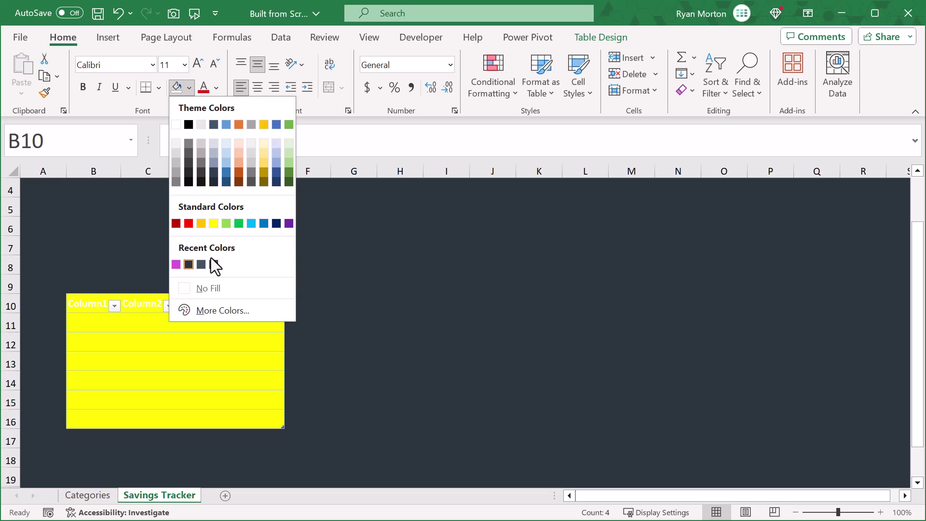
pyautogui.click(217, 287)
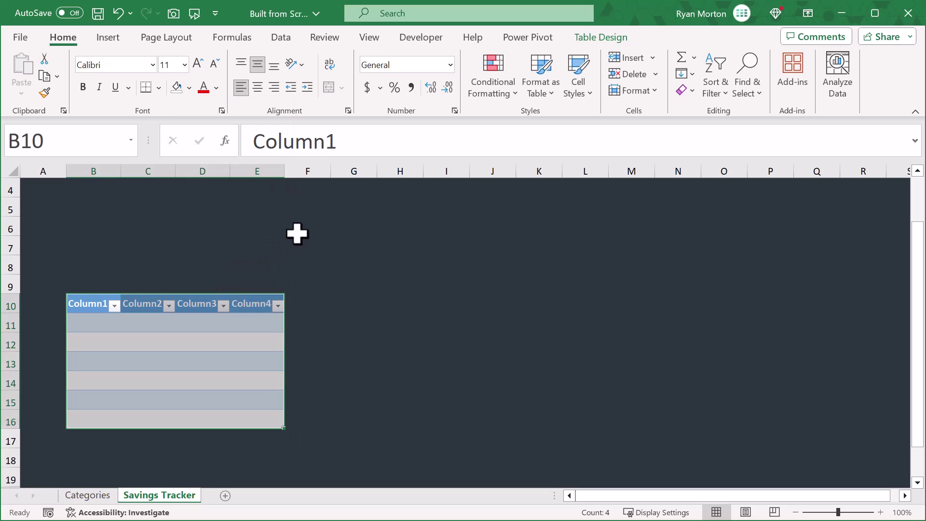
pyautogui.click(598, 39)
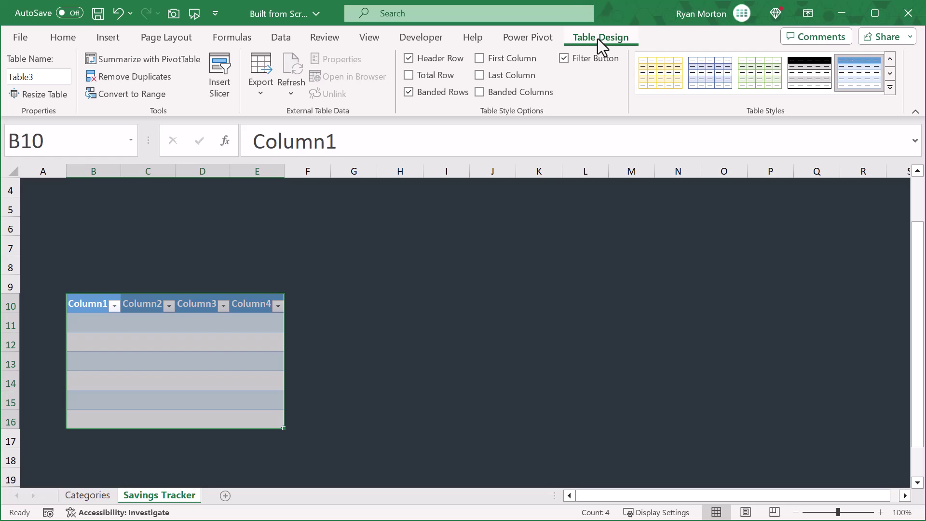
pyautogui.click(890, 87)
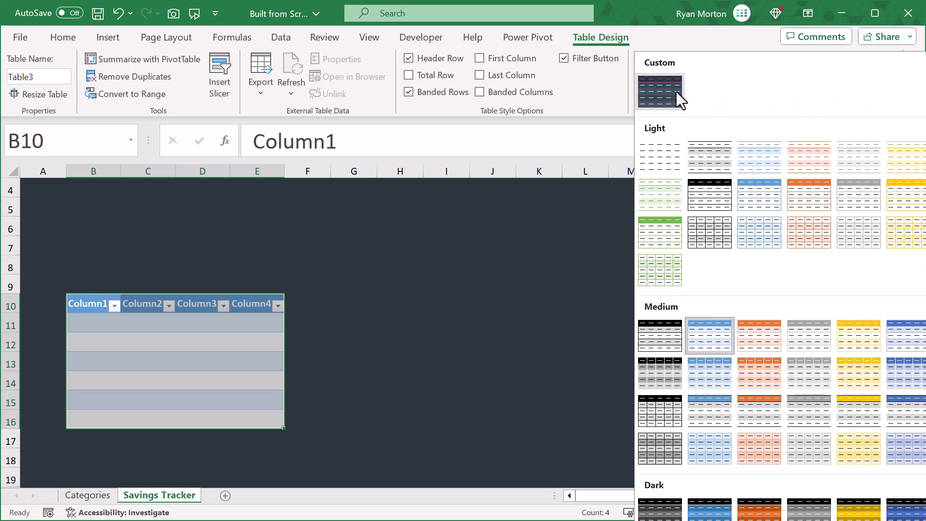
pyautogui.click(661, 89)
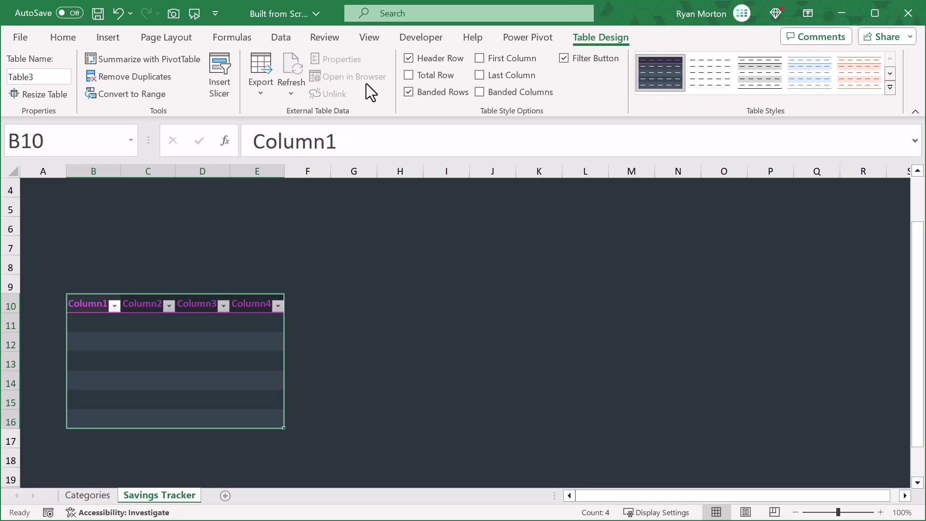
# Name the new table Transactions.
pyautogui.click(44, 77)
pyautogui.write('Transaction')
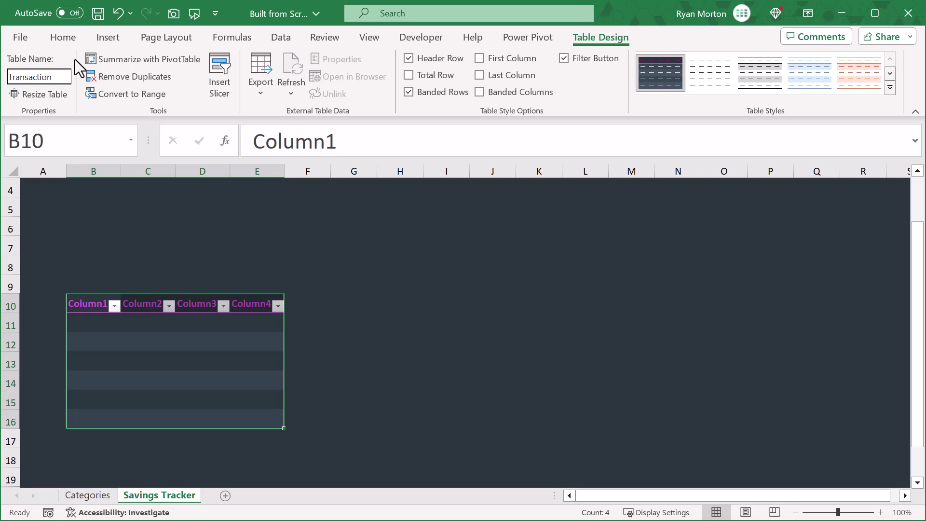
pyautogui.write('s')
pyautogui.press('Tab')
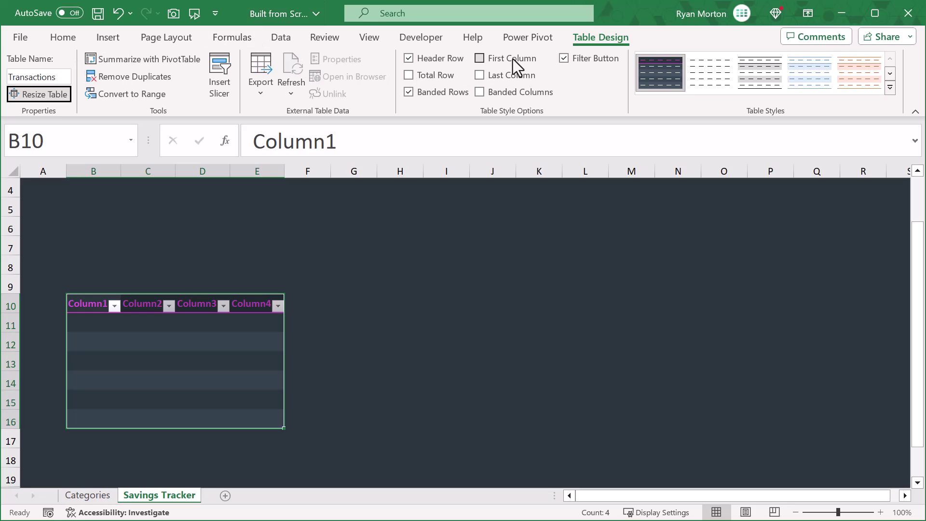
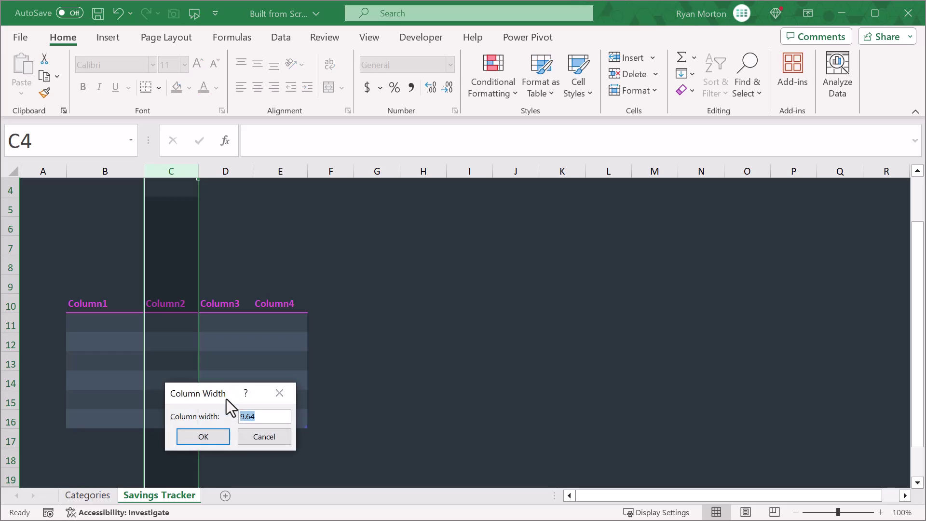
# Set the width of column C to 20 and column D to 30.
pyautogui.write('20')
pyautogui.click(217, 436)
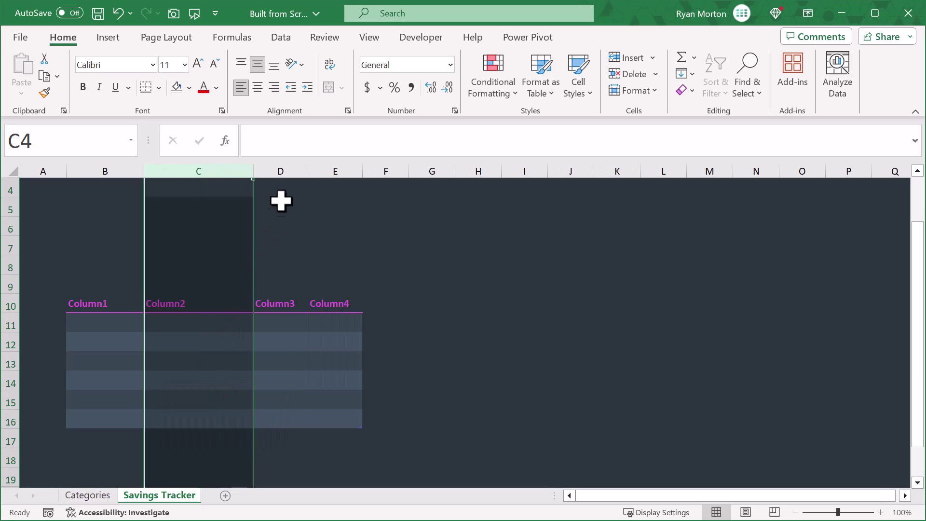
pyautogui.rightClick(286, 172)
pyautogui.click(349, 397)
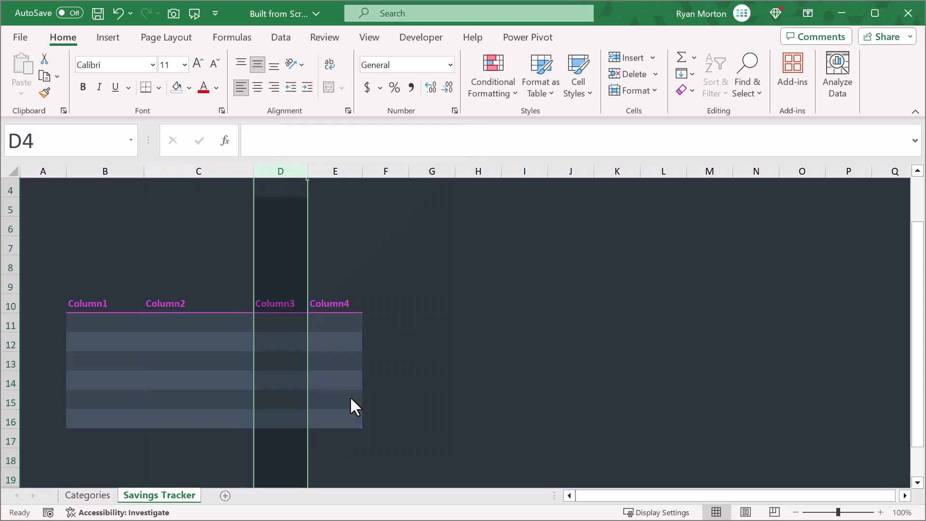
pyautogui.write('30')
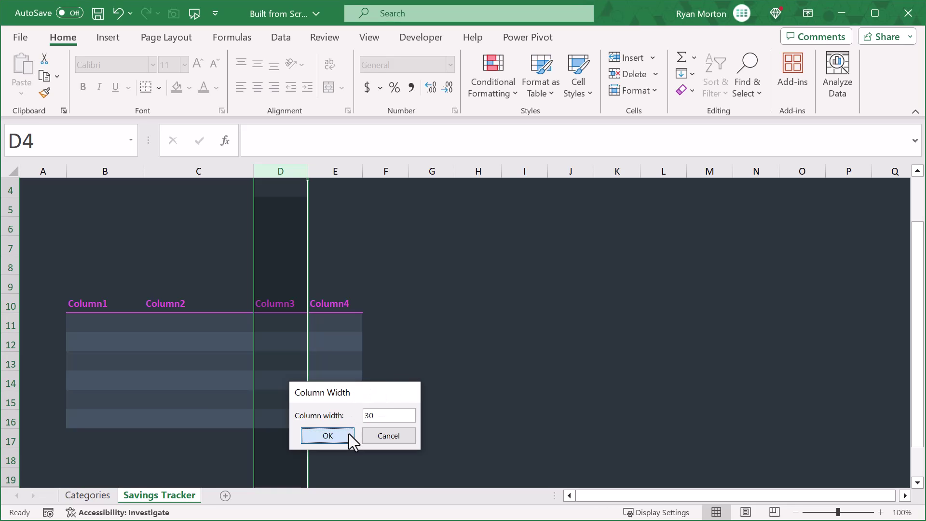
pyautogui.click(348, 434)
# Set the width of column E to 14.
pyautogui.click(455, 164)
pyautogui.rightClick(455, 166)
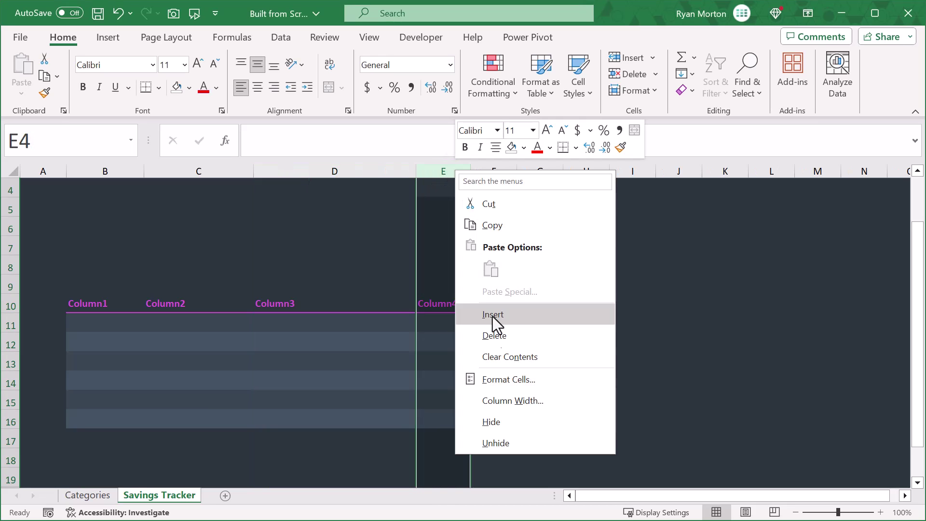
pyautogui.click(506, 398)
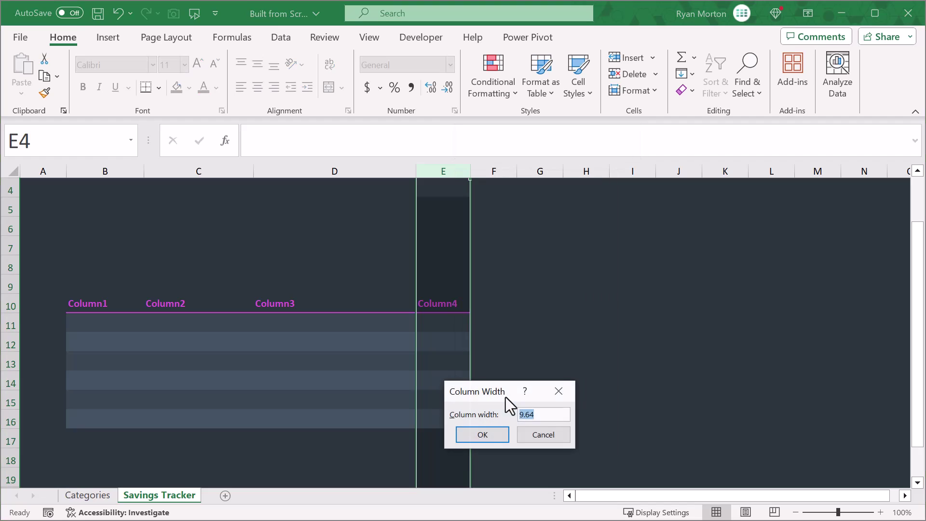
pyautogui.write('14')
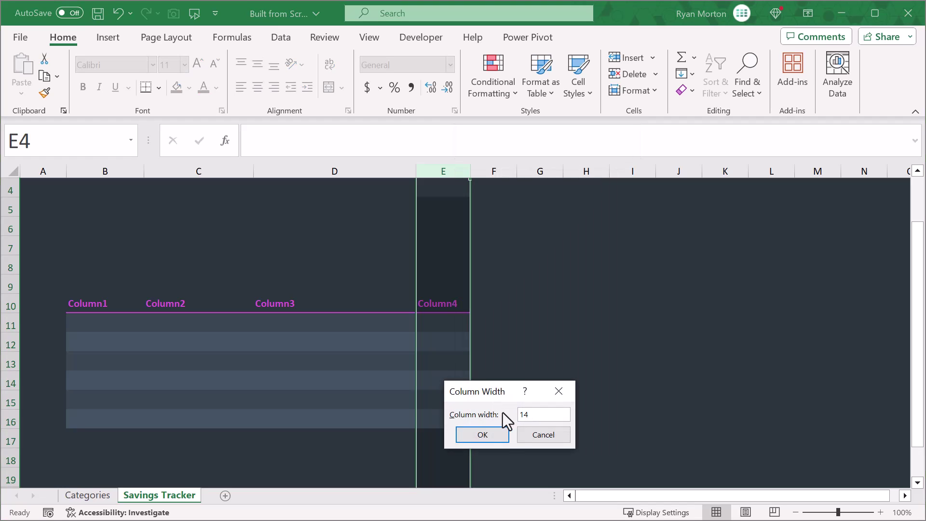
pyautogui.click(499, 437)
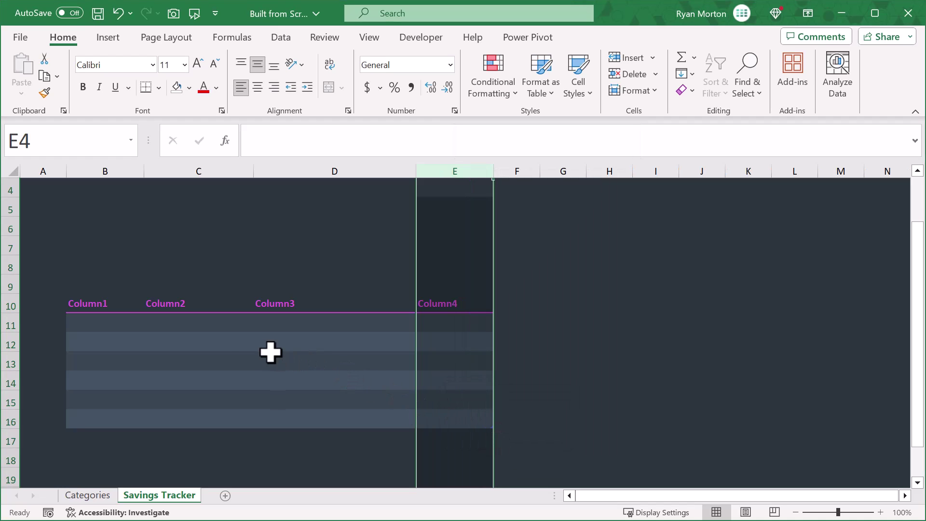
# Rename the Transactions table's four headers in order as Date, Category, Description and Amount.
pyautogui.click(99, 304)
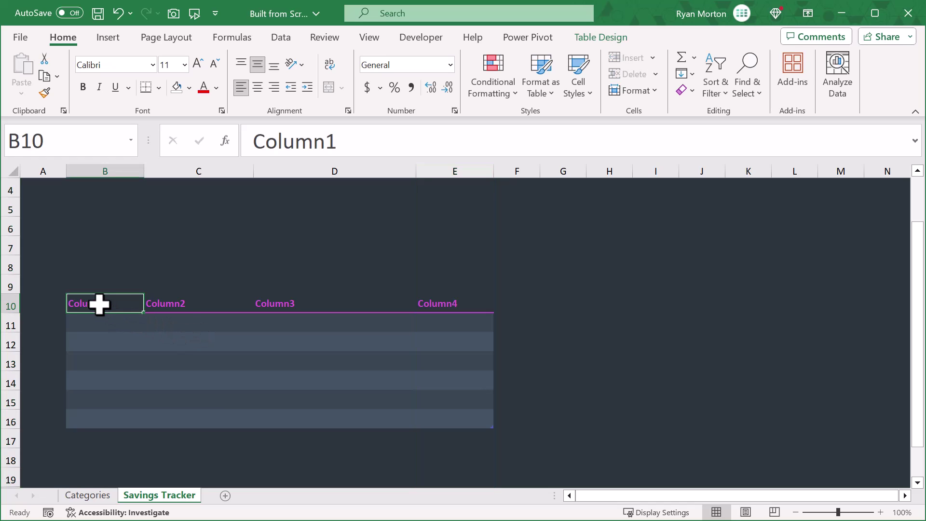
pyautogui.press('F2')
pyautogui.write('Date')
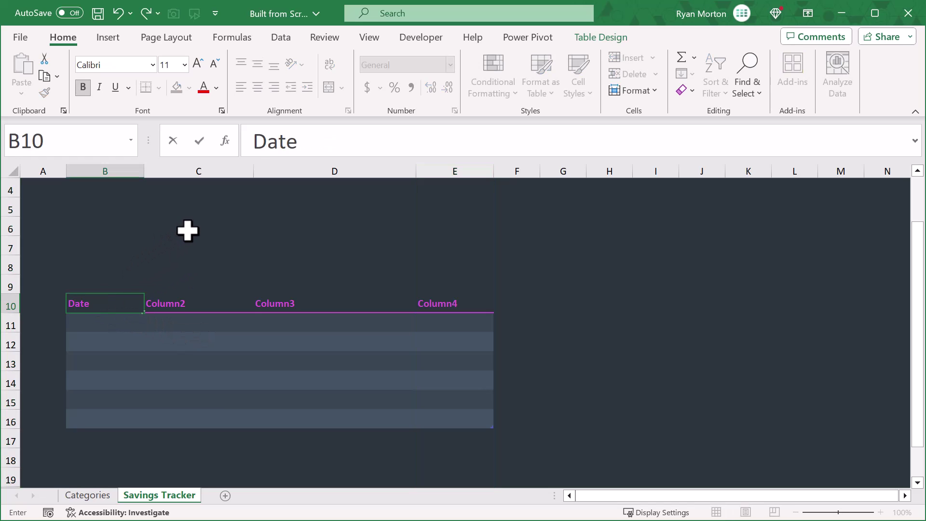
pyautogui.press('Tab')
pyautogui.write('Category')
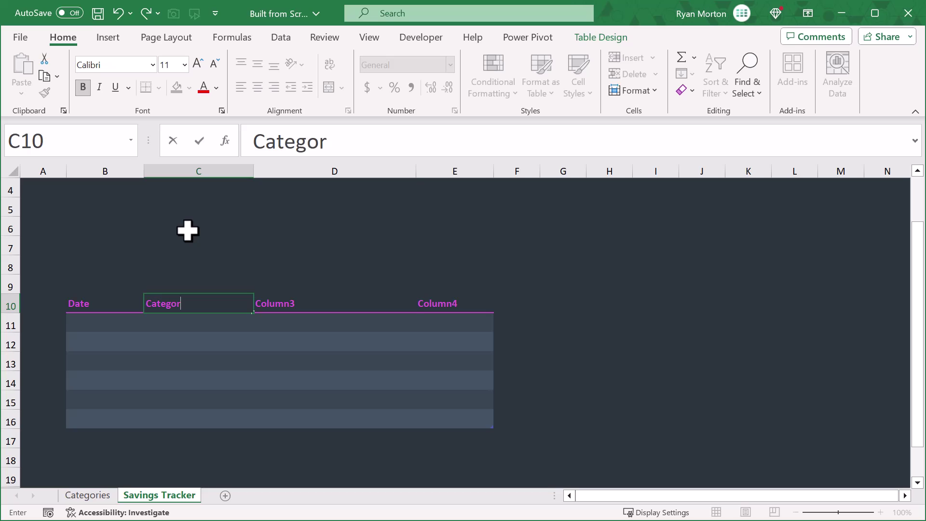
pyautogui.press('Tab')
pyautogui.write('Description')
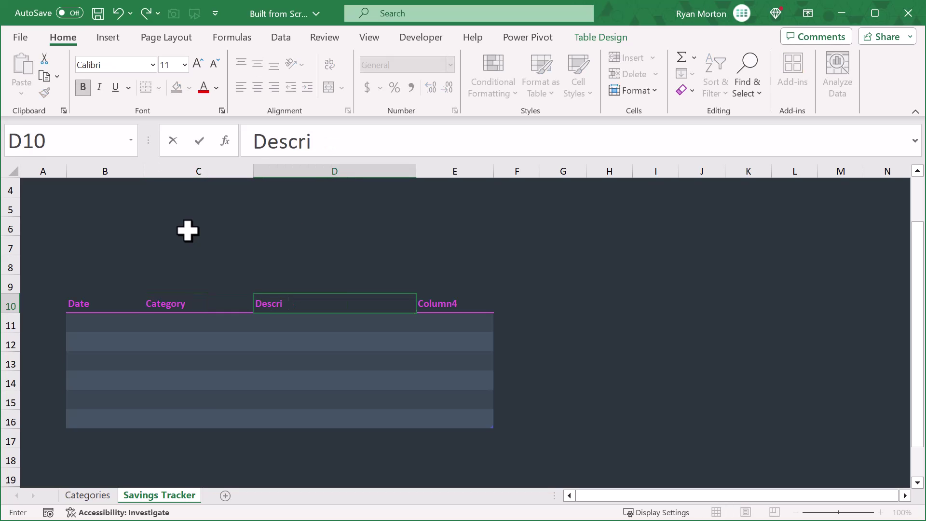
pyautogui.press('Tab')
pyautogui.write('Amount')
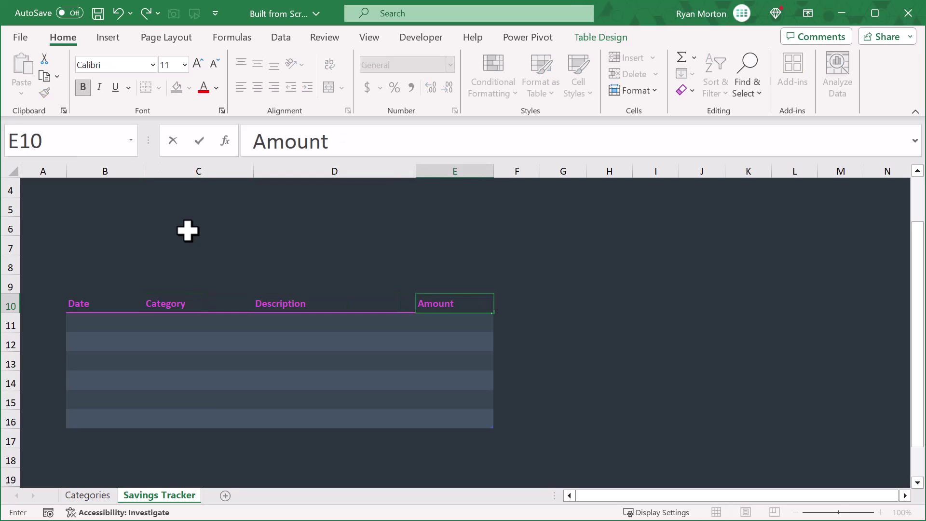
pyautogui.press('Tab')
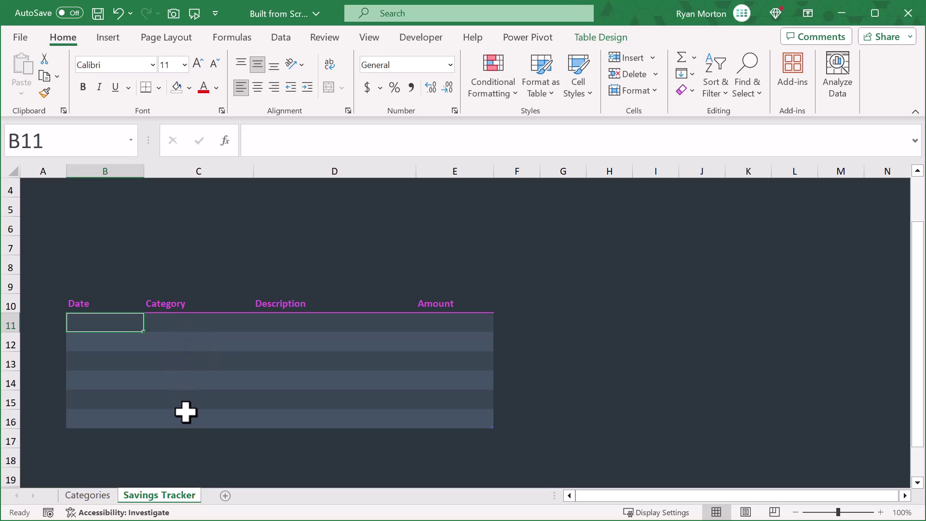
# Add list validation with source =categoryList to the Transactions table's Category cells, and choose Category 1 in the first row.
pyautogui.click(193, 295)
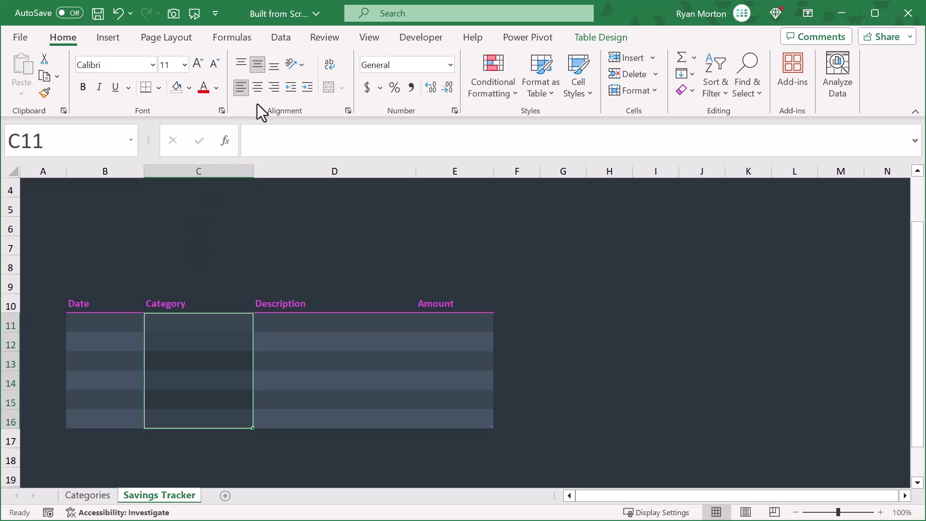
pyautogui.click(282, 38)
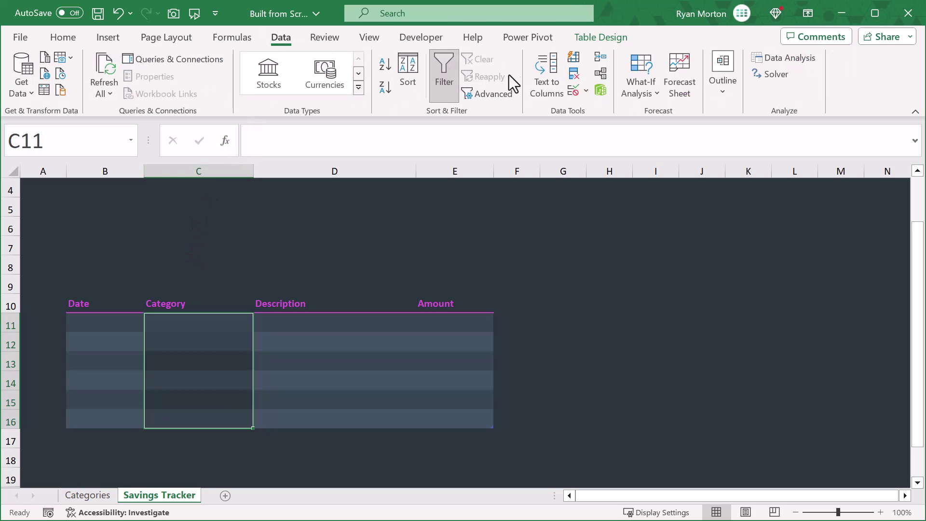
pyautogui.click(570, 94)
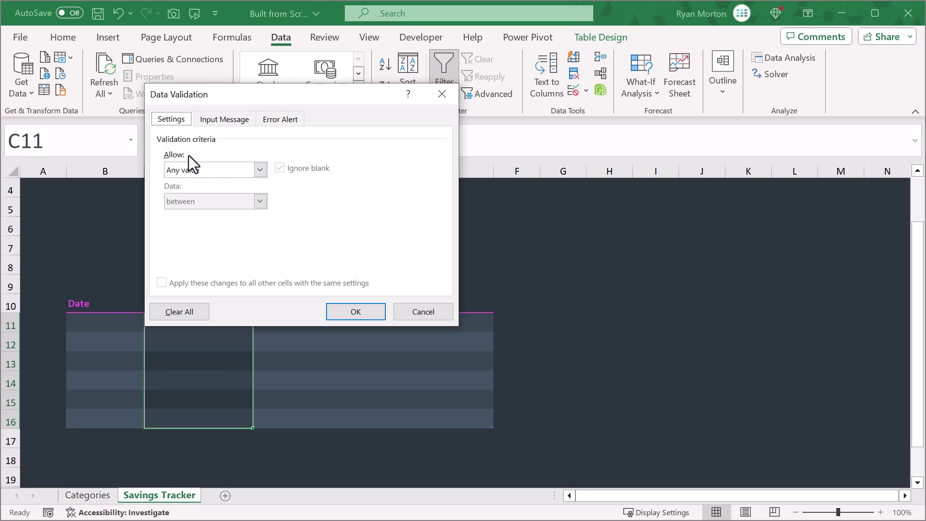
pyautogui.click(193, 171)
pyautogui.click(194, 215)
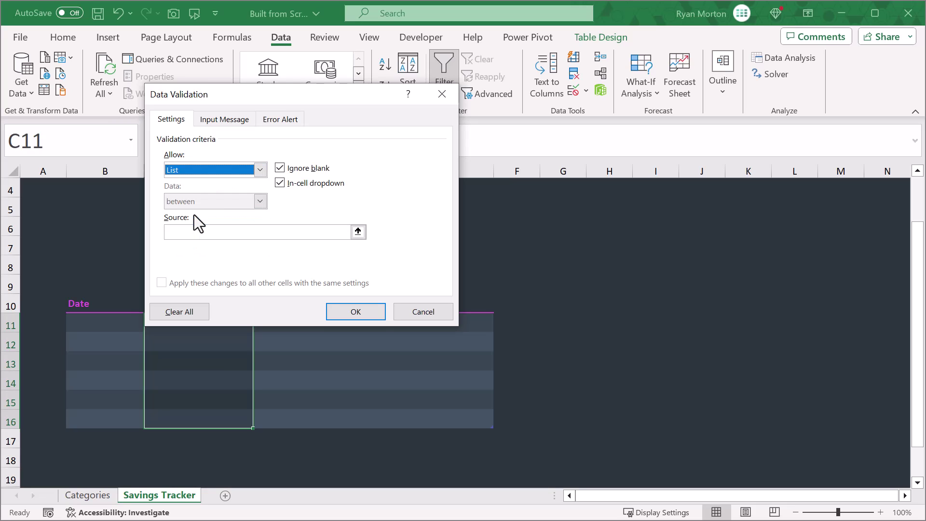
pyautogui.click(200, 232)
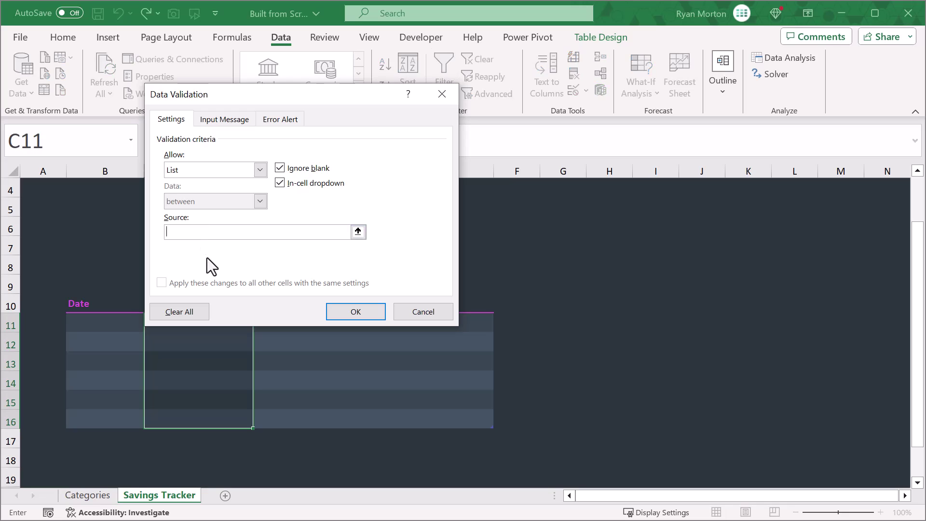
pyautogui.write('=category')
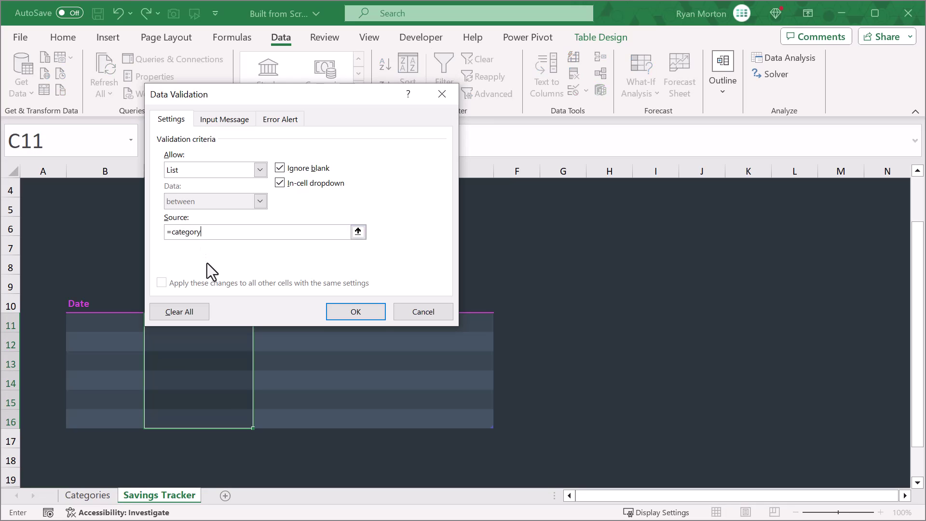
pyautogui.write('List')
pyautogui.click(334, 310)
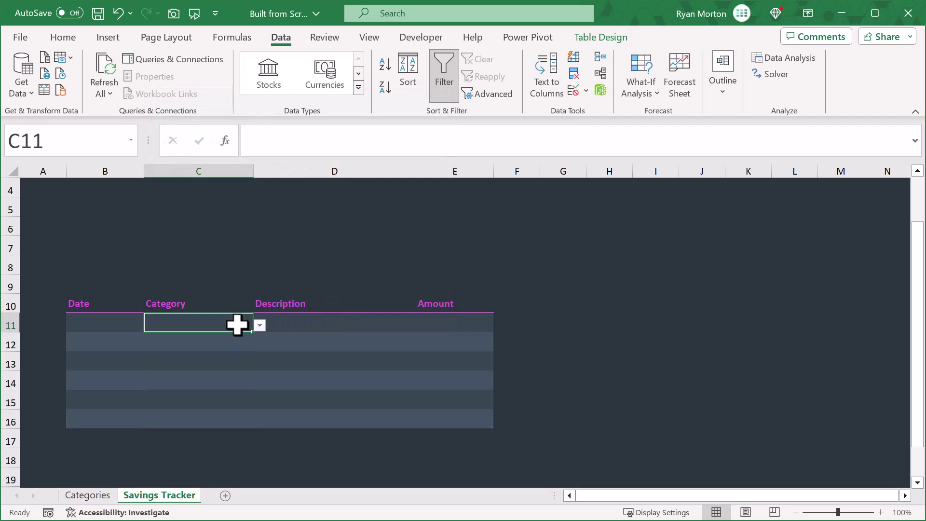
pyautogui.click(260, 325)
pyautogui.click(223, 339)
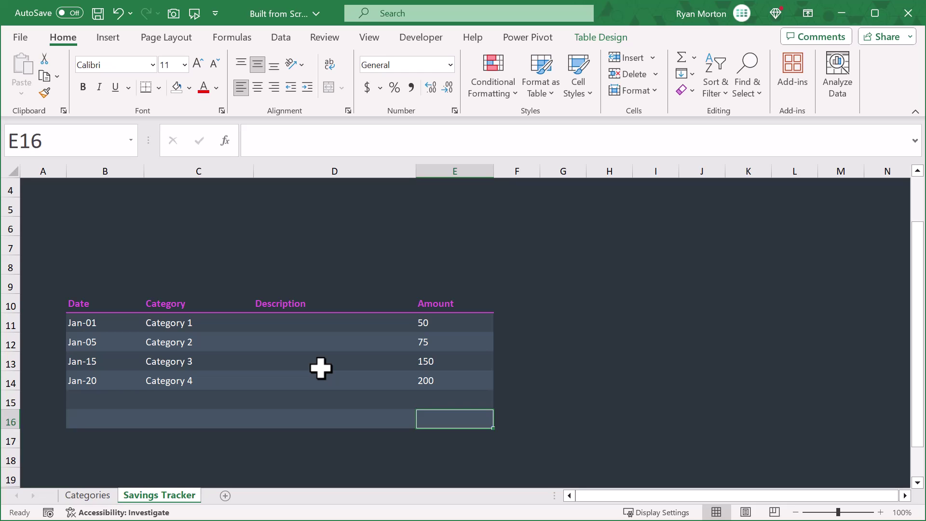
# Format column B of the Savings Tracker sheet as Short Date.
pyautogui.click(116, 171)
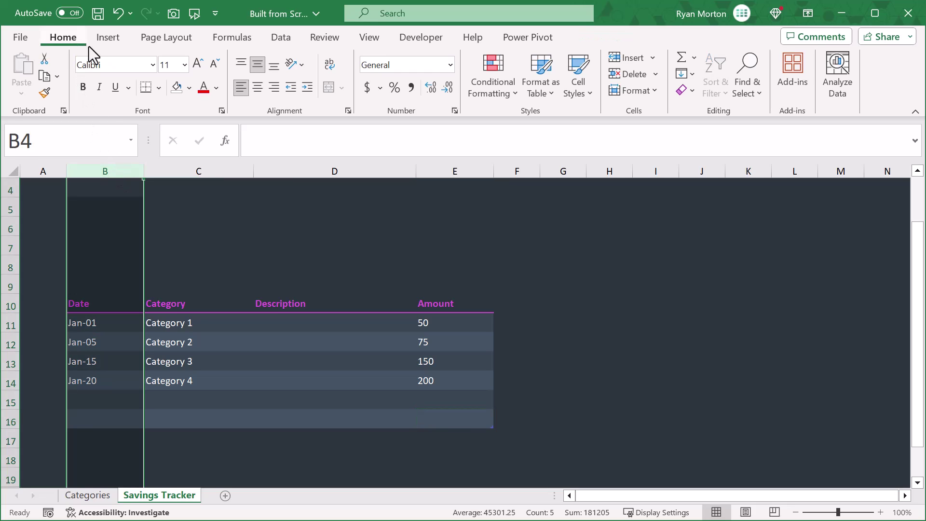
pyautogui.click(449, 65)
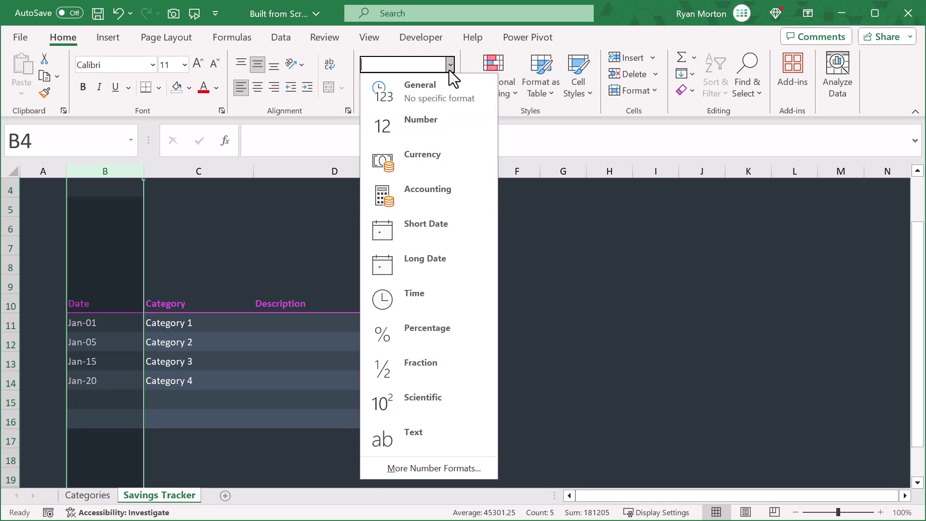
pyautogui.click(437, 226)
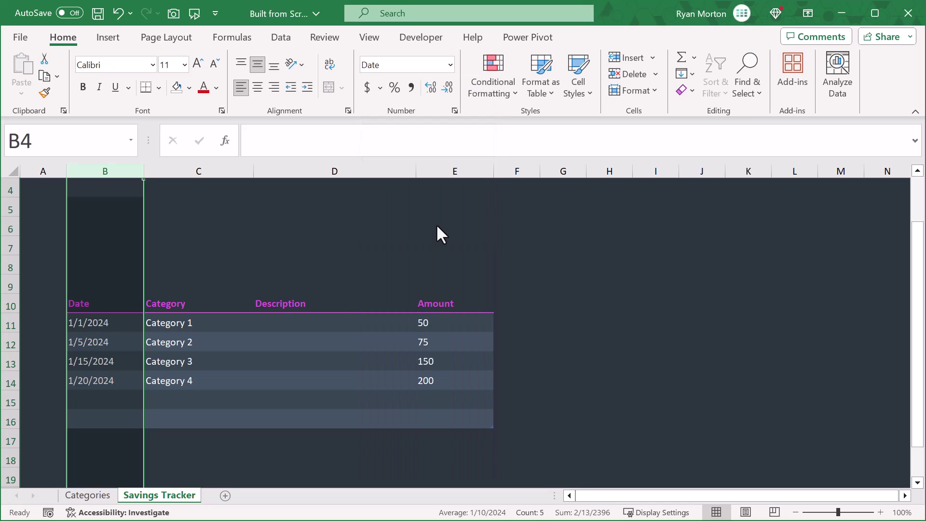
# Right-align column E and give its amounts the comma number style.
pyautogui.click(449, 170)
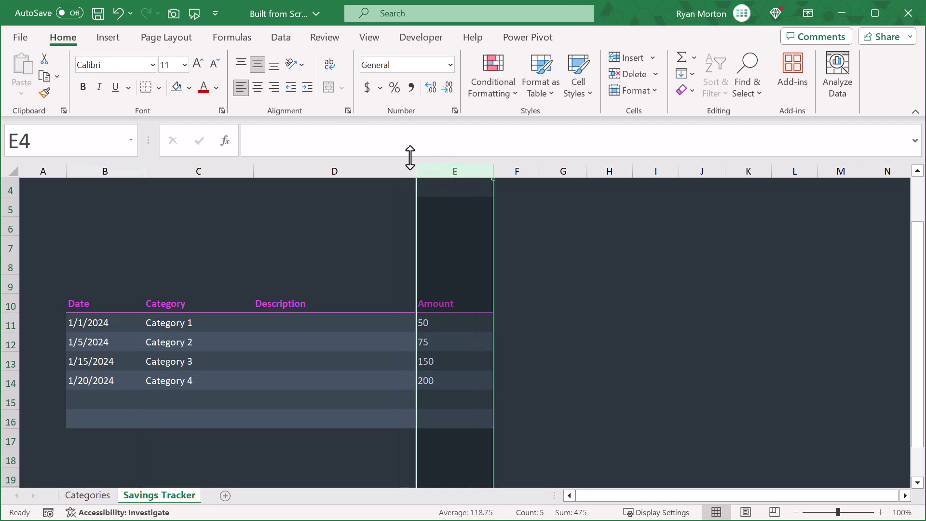
pyautogui.click(277, 91)
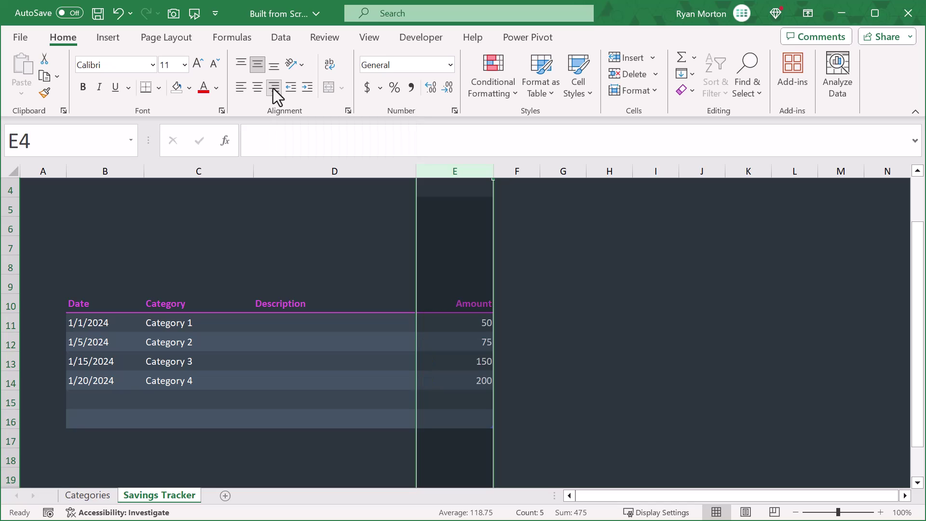
pyautogui.click(409, 88)
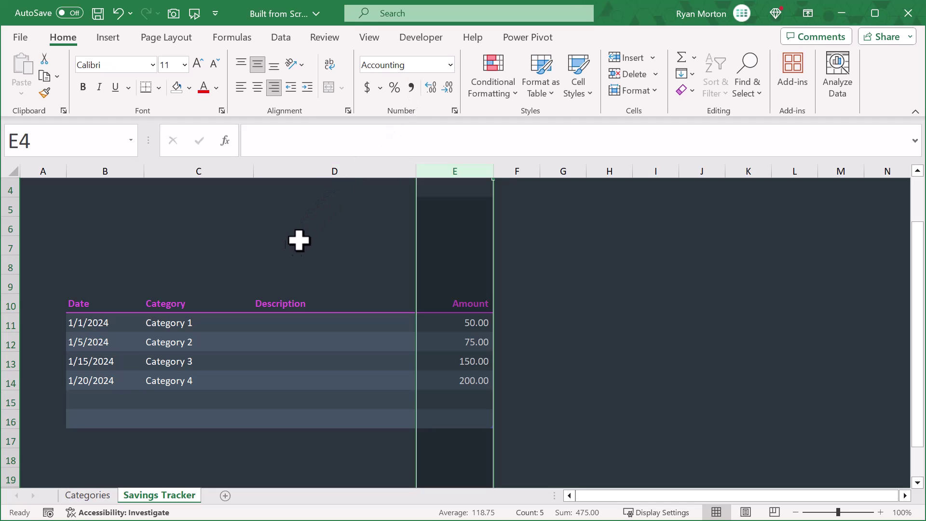
pyautogui.click(277, 344)
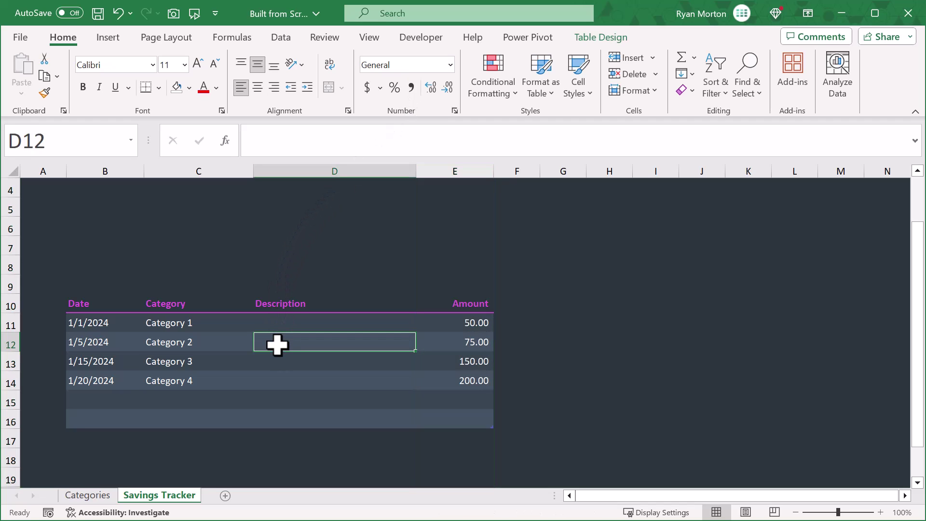
pyautogui.click(99, 495)
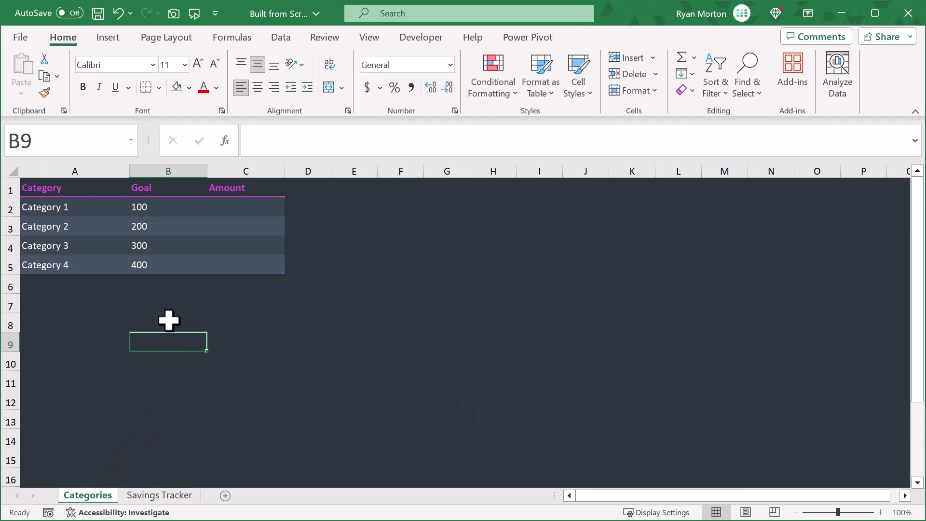
pyautogui.click(225, 208)
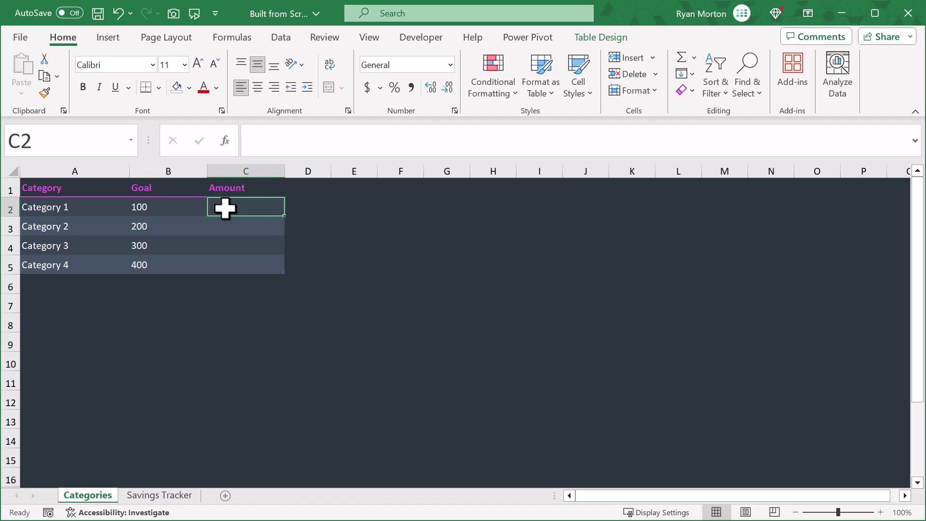
pyautogui.click(494, 142)
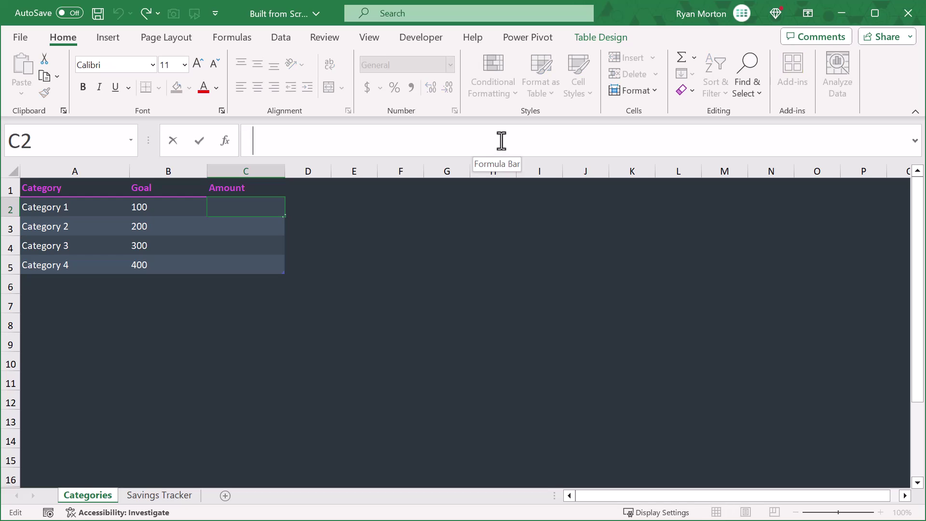
pyautogui.write('=sumif')
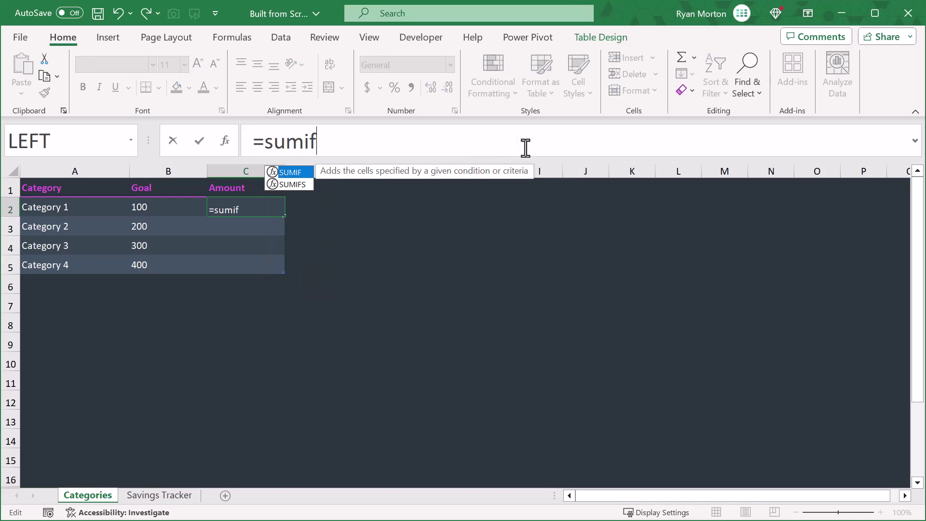
pyautogui.press('Tab')
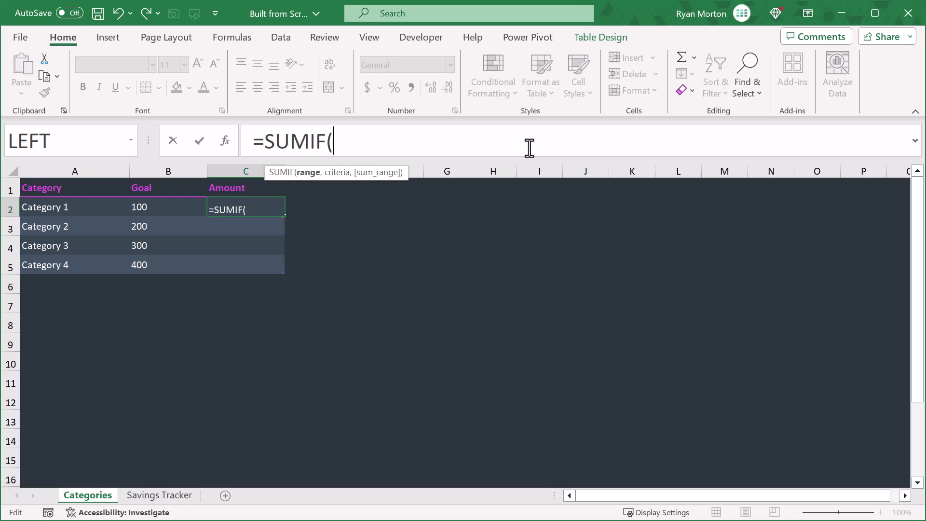
pyautogui.write('trans')
pyautogui.press('Tab')
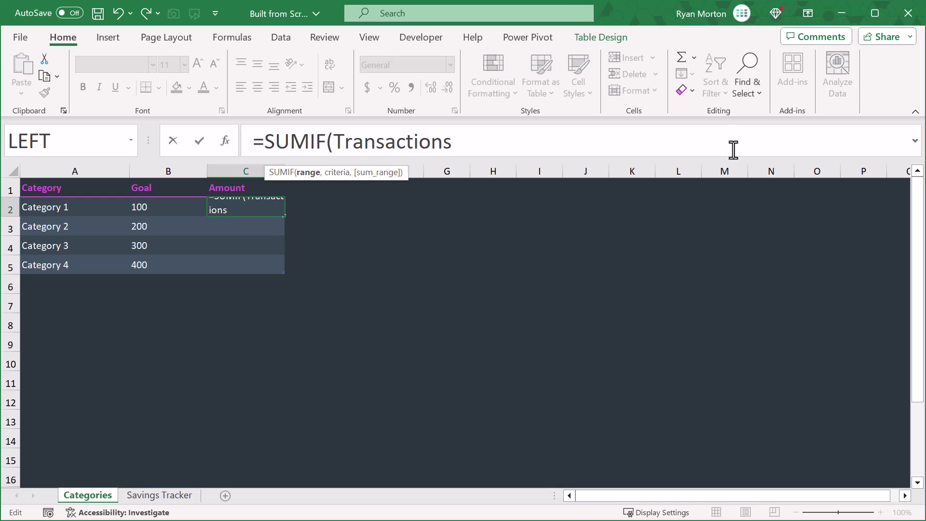
pyautogui.write('[')
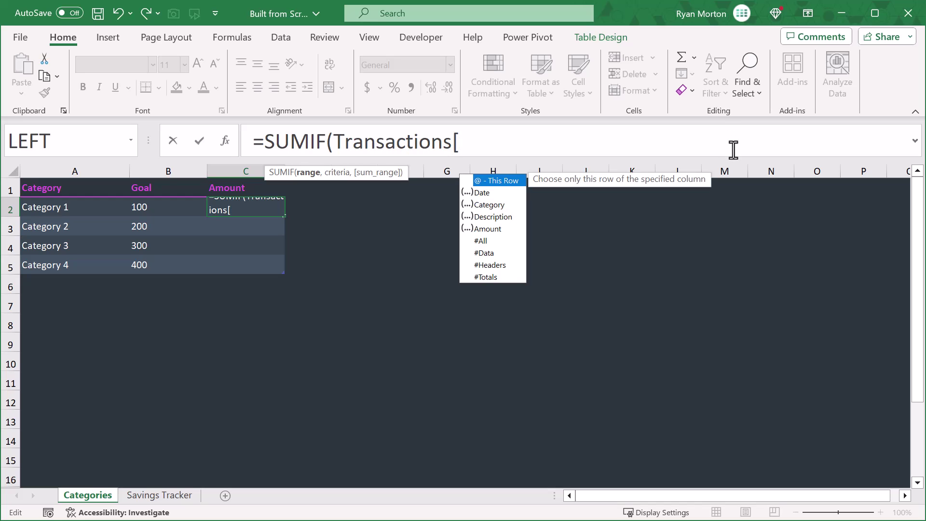
pyautogui.write('ca')
pyautogui.press('Tab')
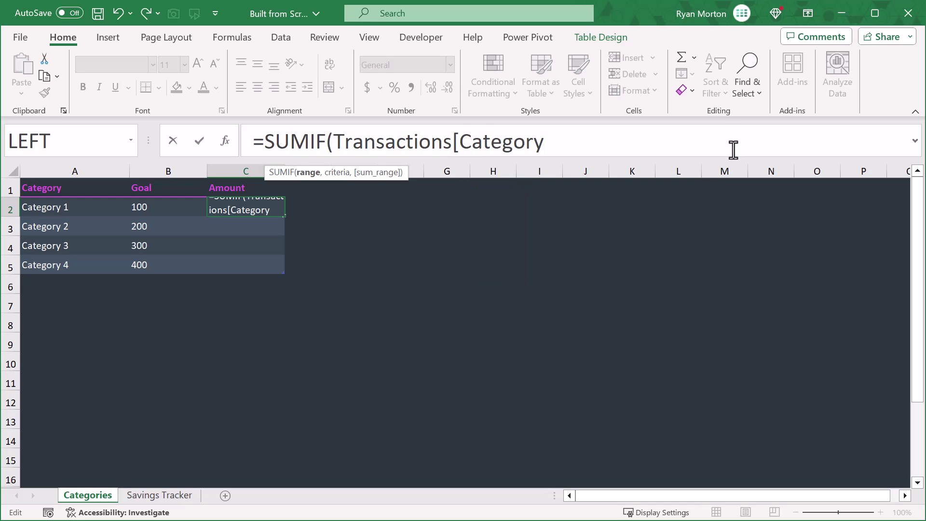
pyautogui.write('],')
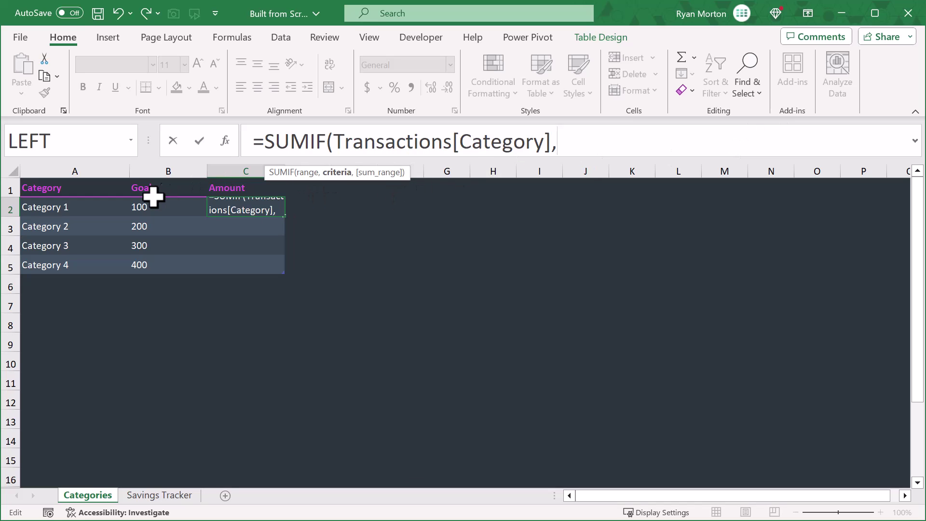
pyautogui.click(58, 206)
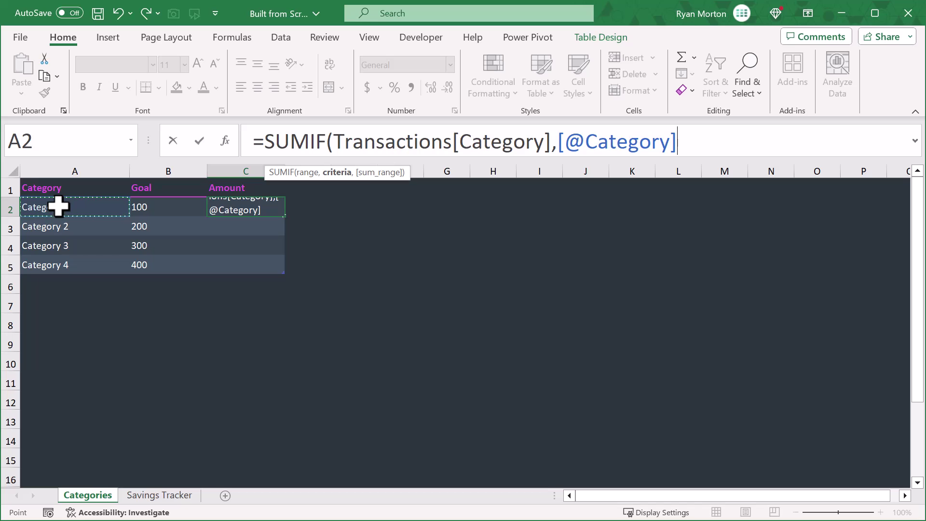
pyautogui.write(',trans')
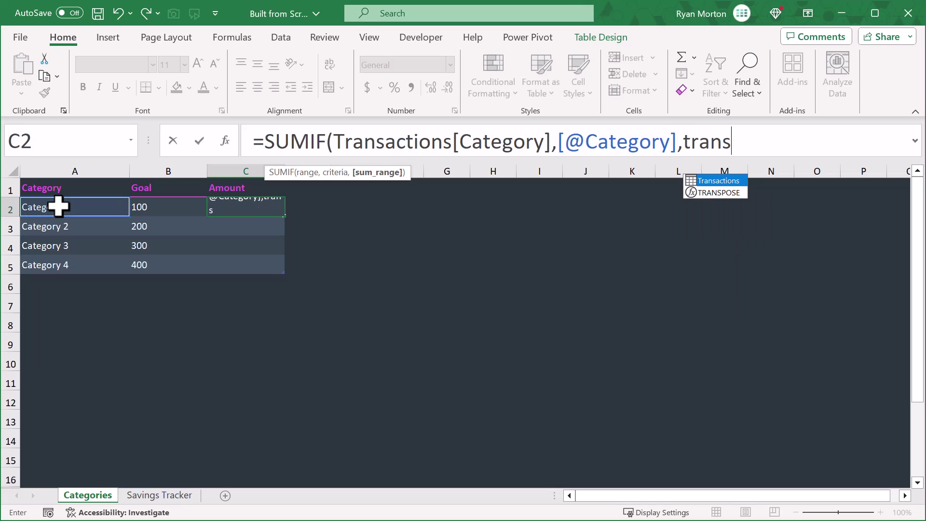
pyautogui.press('Tab')
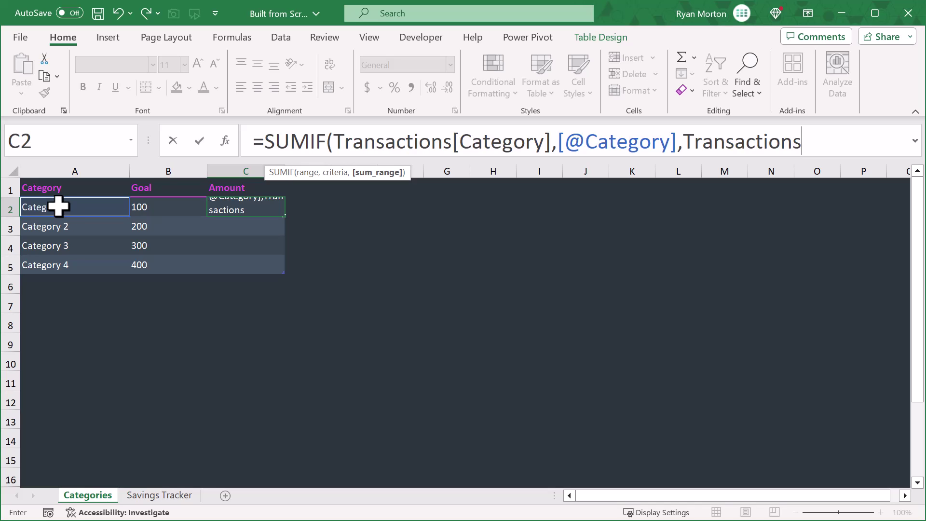
pyautogui.write('[')
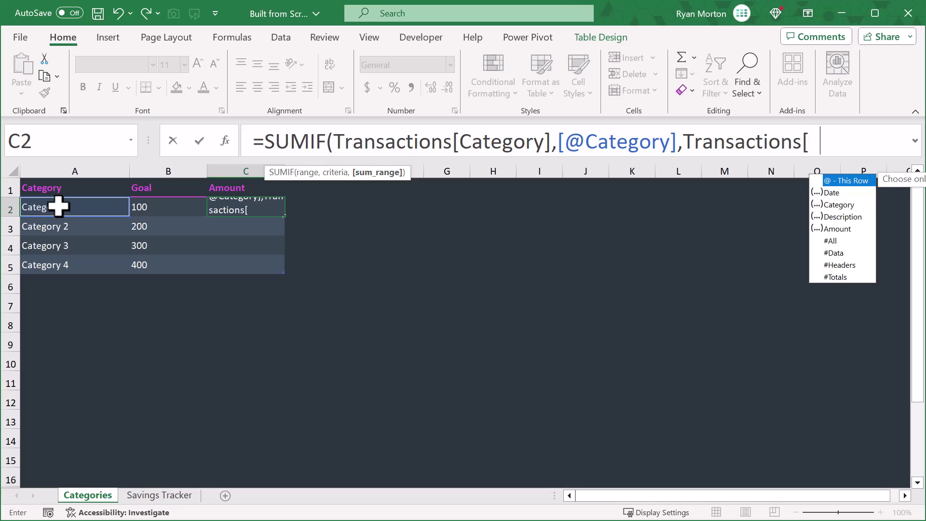
pyautogui.write('am')
pyautogui.press('Tab')
pyautogui.write('])')
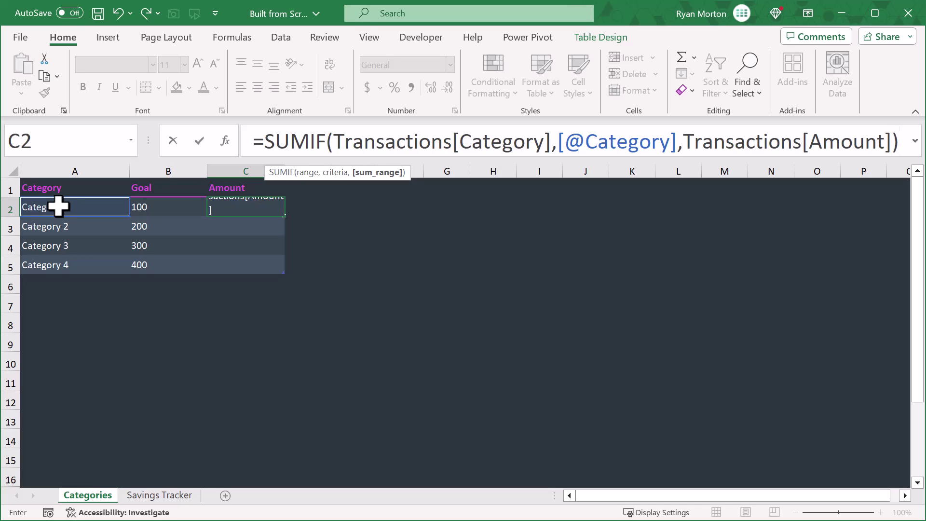
pyautogui.press('Return')
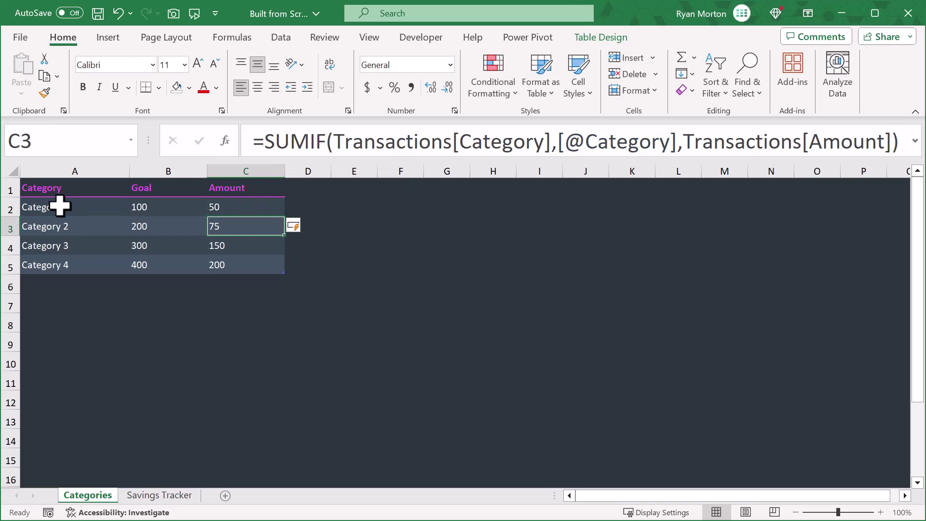
pyautogui.click(236, 208)
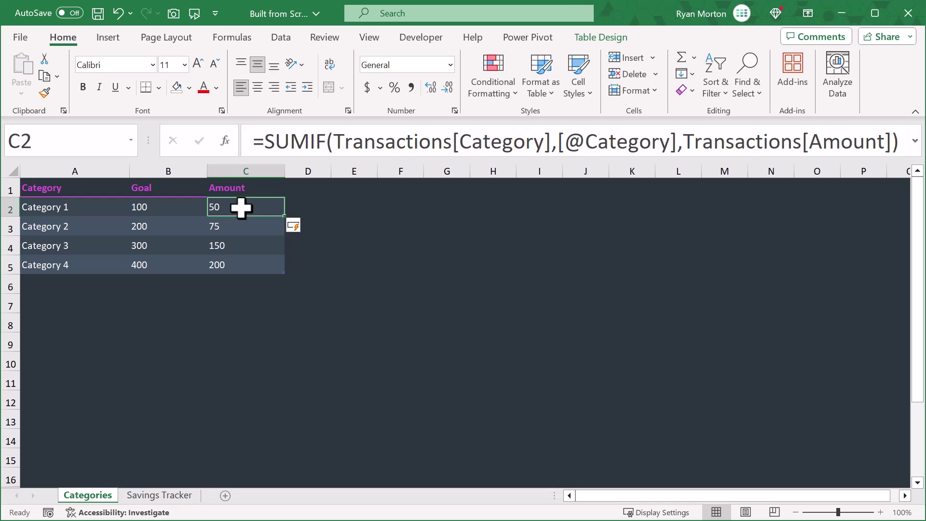
# Set the font color of column C on the Categories sheet to the recently used magenta.
pyautogui.click(237, 170)
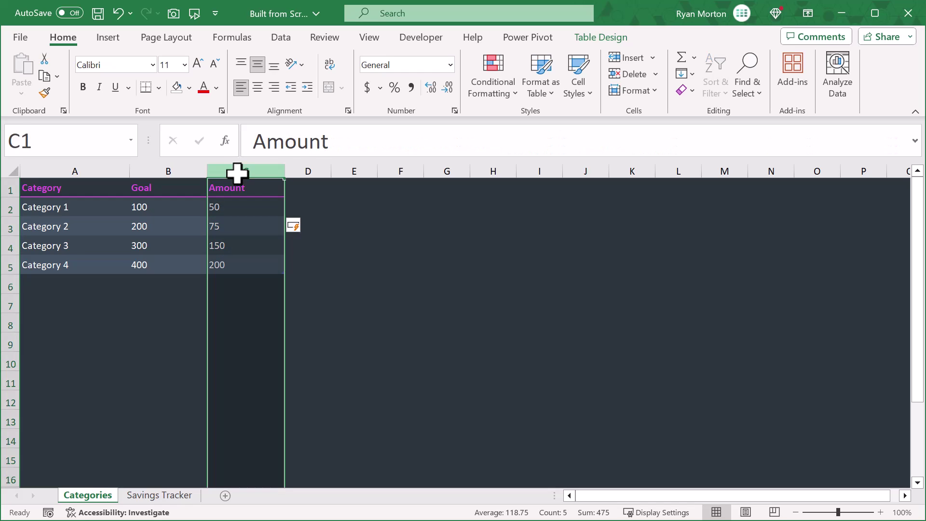
pyautogui.click(216, 88)
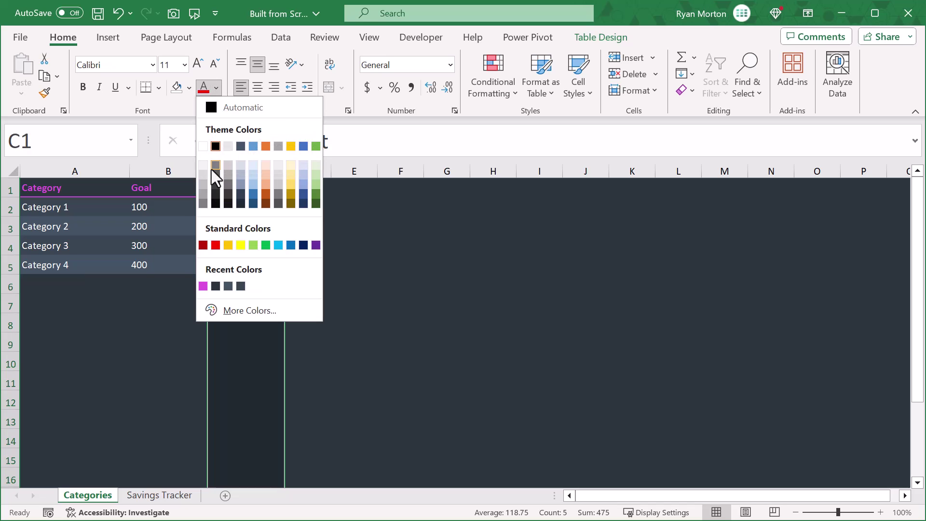
pyautogui.click(202, 286)
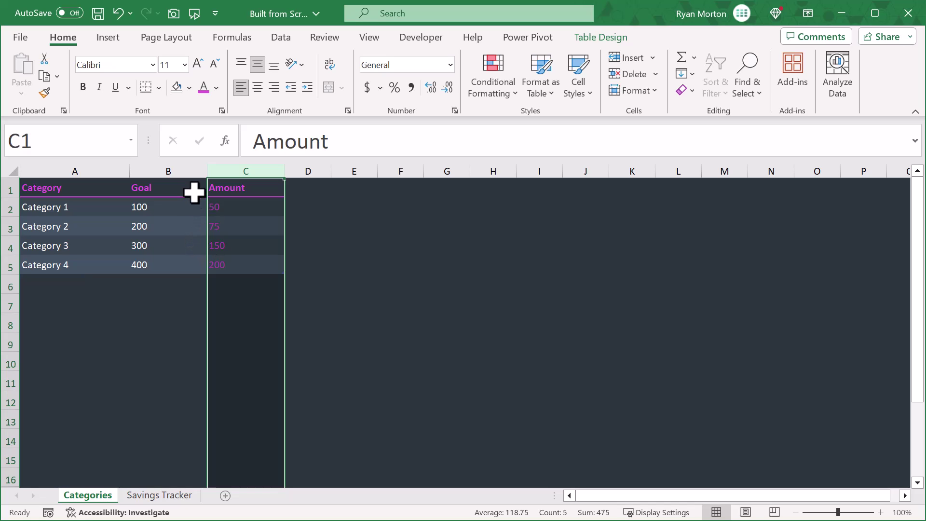
# Right-align the Goal and Amount columns on the Categories sheet and give them the comma number style.
pyautogui.moveTo(184, 166); pyautogui.dragTo(224, 169)
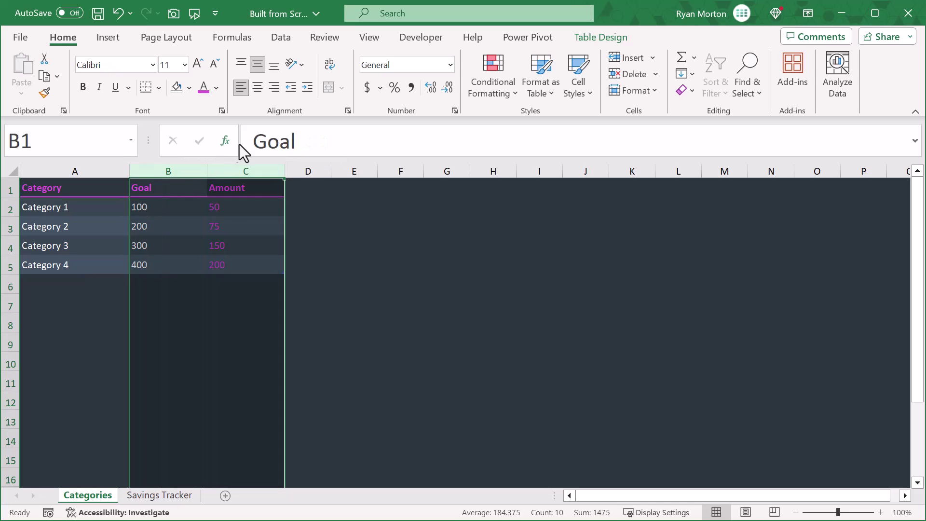
pyautogui.click(274, 89)
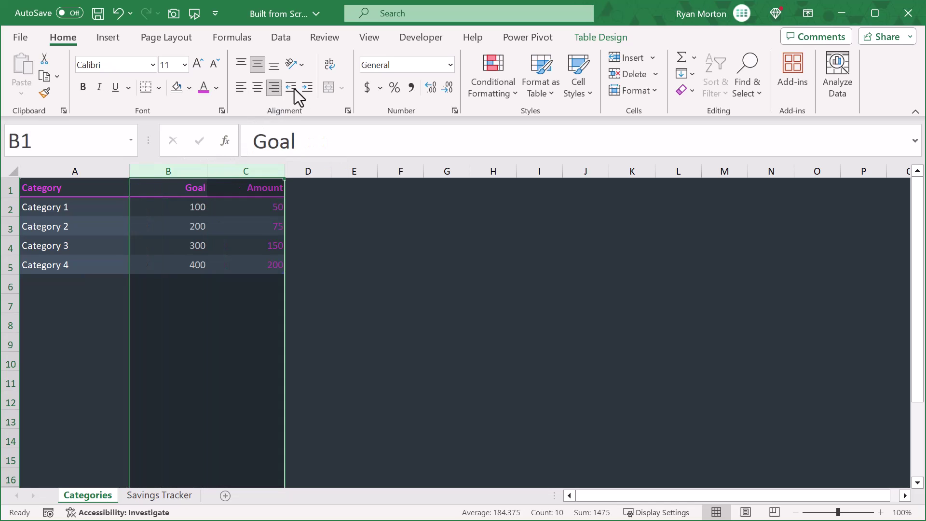
pyautogui.click(409, 88)
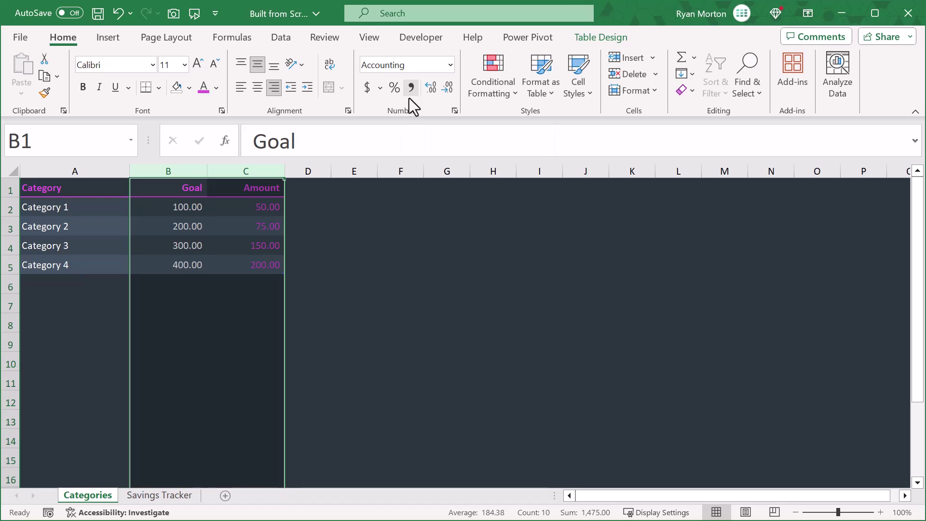
pyautogui.click(193, 305)
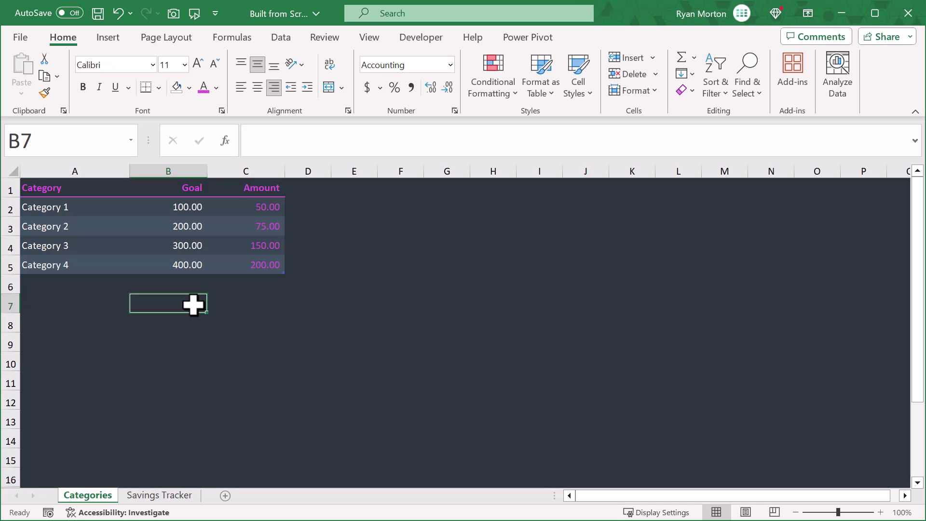
# Insert a 2-D clustered column chart from the category table.
pyautogui.click(82, 227)
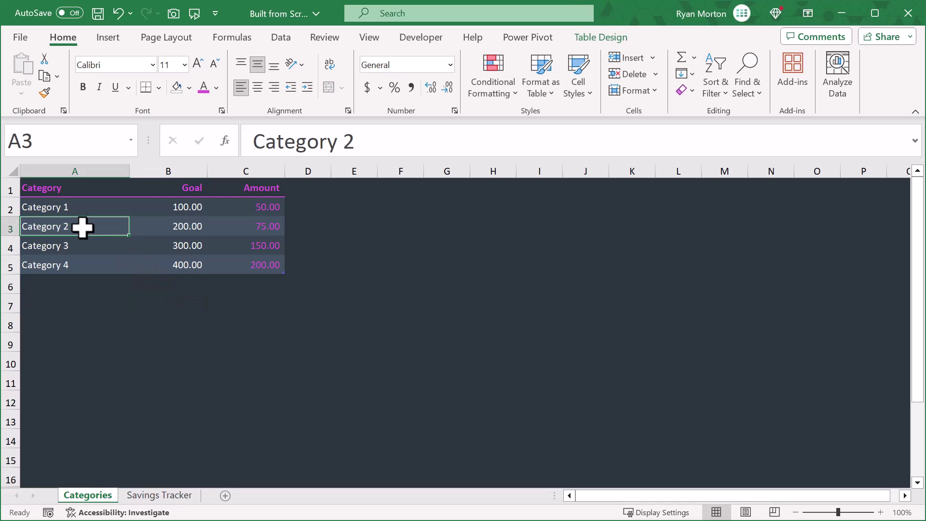
pyautogui.click(115, 36)
pyautogui.click(283, 58)
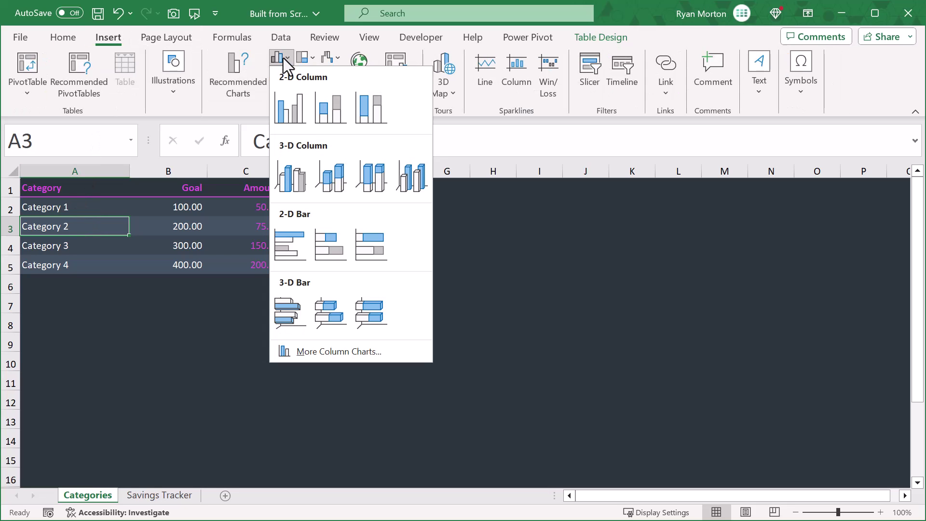
pyautogui.click(288, 109)
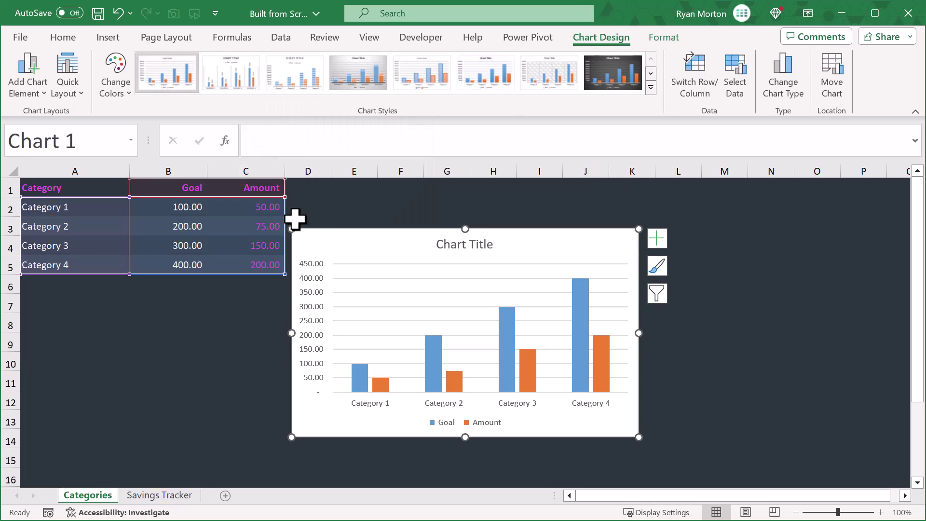
# Move the chart to cell B2 of the Savings Tracker sheet, resizing it to about 1.94" by 6.15" to span columns B to E above the table.
pyautogui.rightClick(350, 238)
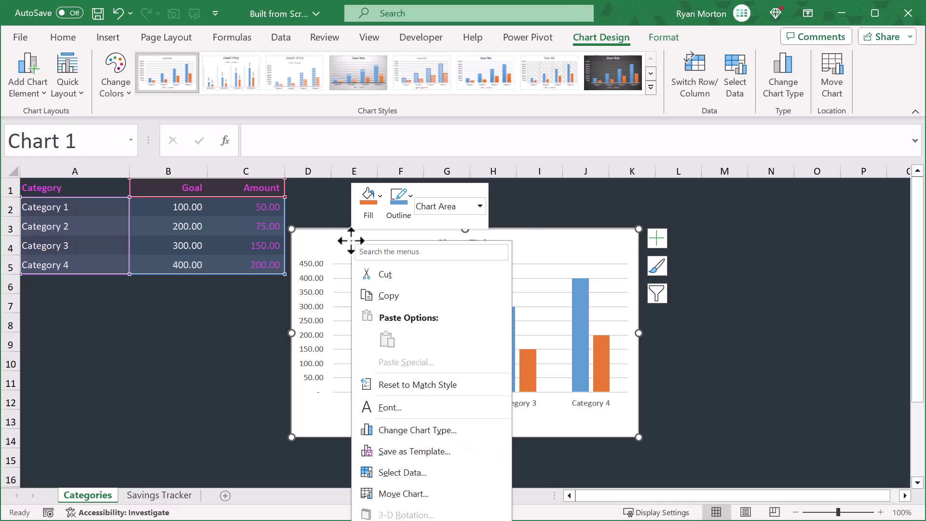
pyautogui.click(387, 276)
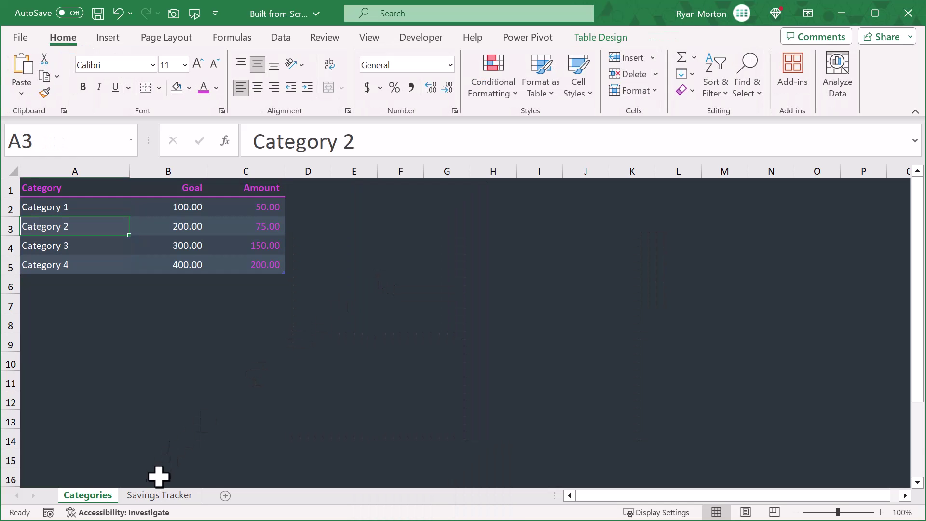
pyautogui.click(159, 495)
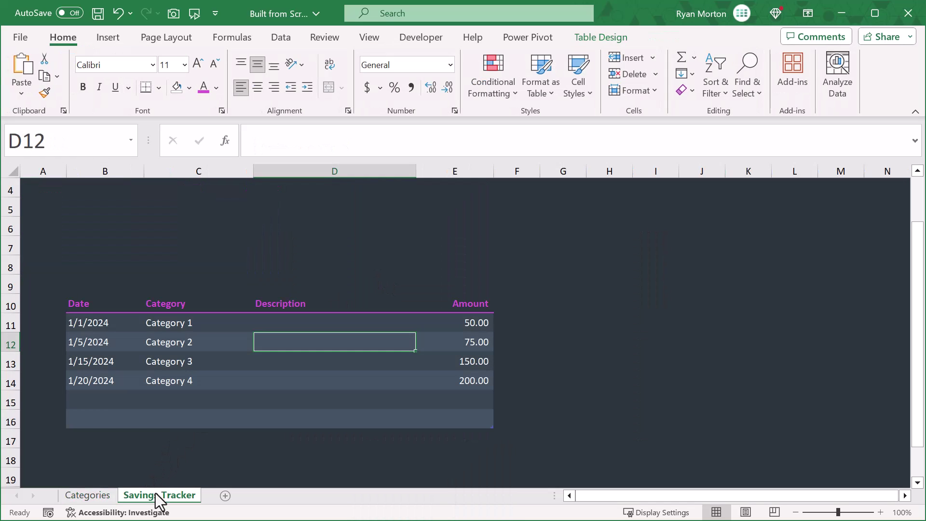
pyautogui.scroll(1, 98, 209)
pyautogui.click(97, 209)
pyautogui.rightClick(97, 207)
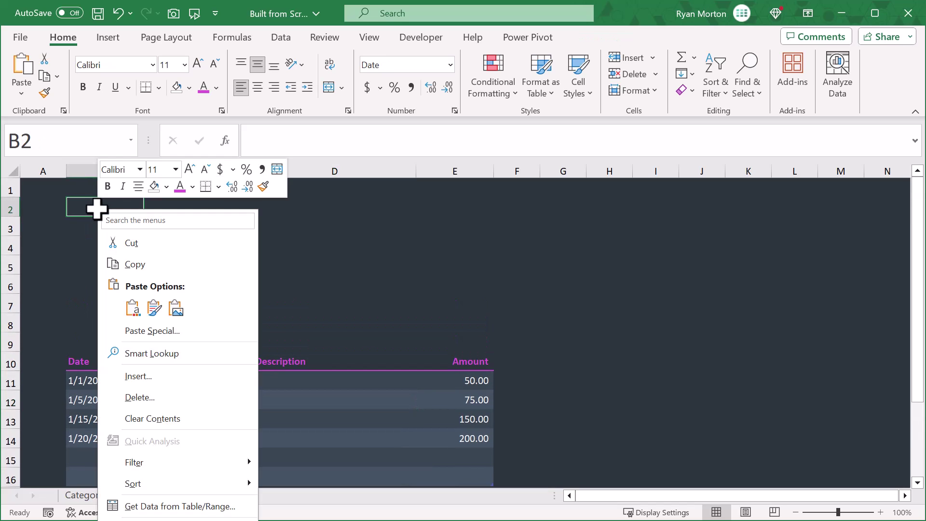
pyautogui.click(133, 307)
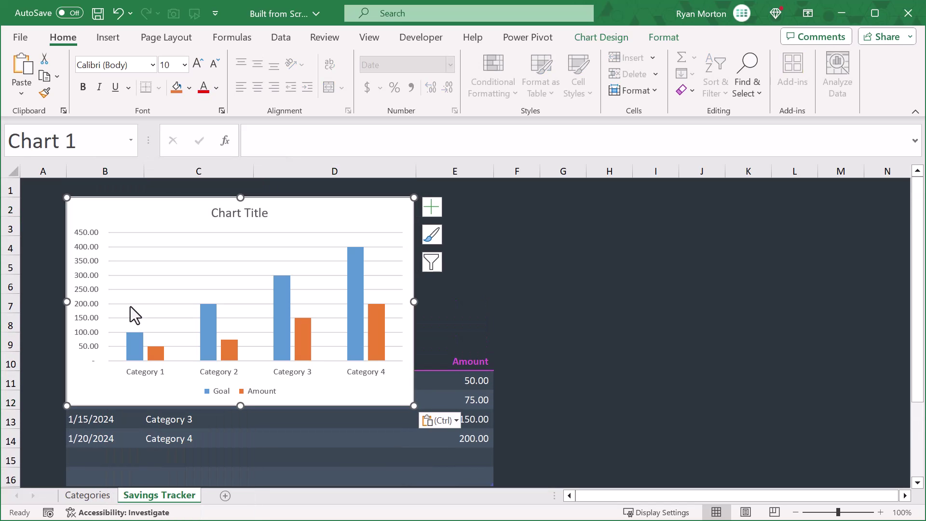
pyautogui.moveTo(239, 404); pyautogui.dragTo(234, 332)
pyautogui.moveTo(414, 265); pyautogui.dragTo(472, 260)
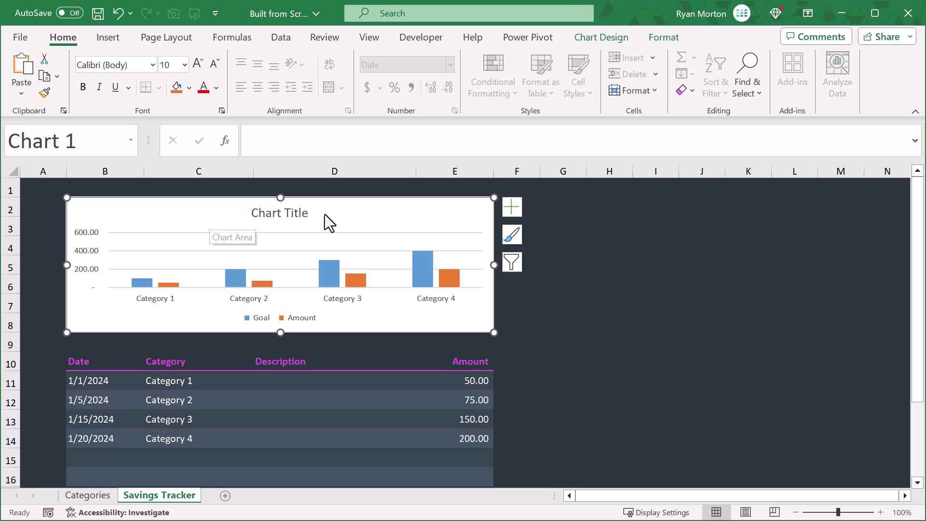
# Remove the title, gridlines and legend from the chart.
pyautogui.click(513, 210)
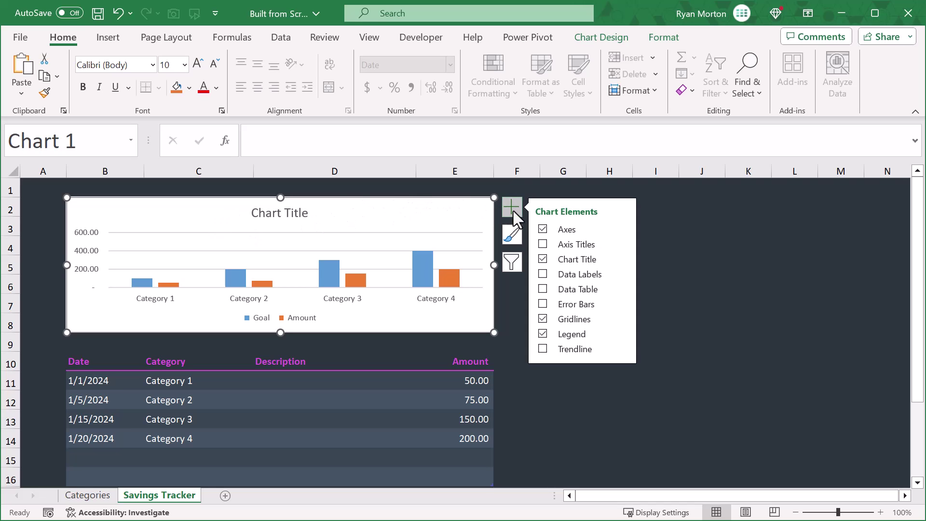
pyautogui.click(543, 259)
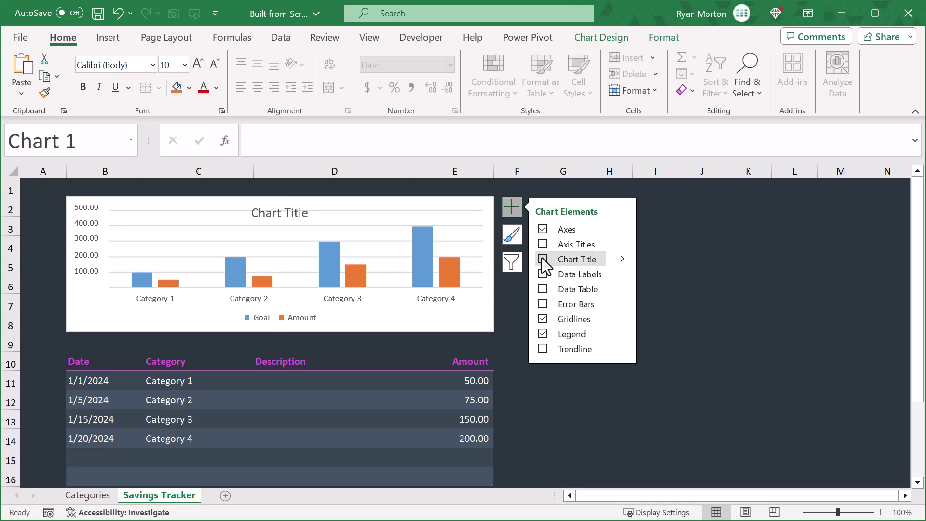
pyautogui.click(542, 320)
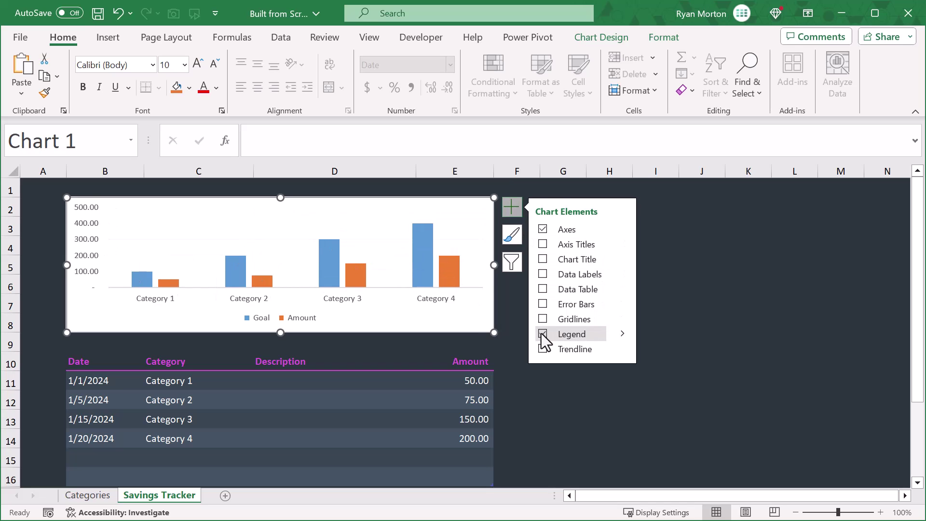
pyautogui.click(542, 334)
pyautogui.click(512, 216)
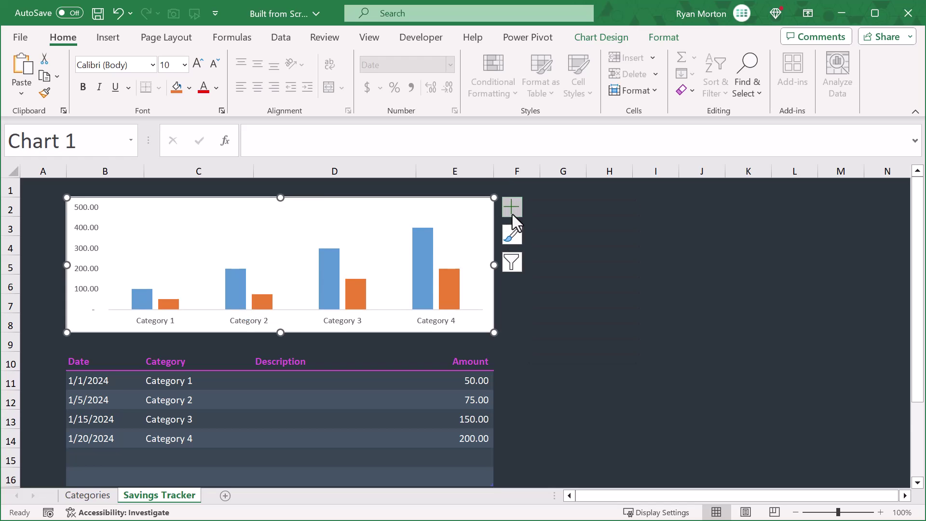
# Set the chart area to no fill and no outline.
pyautogui.click(661, 38)
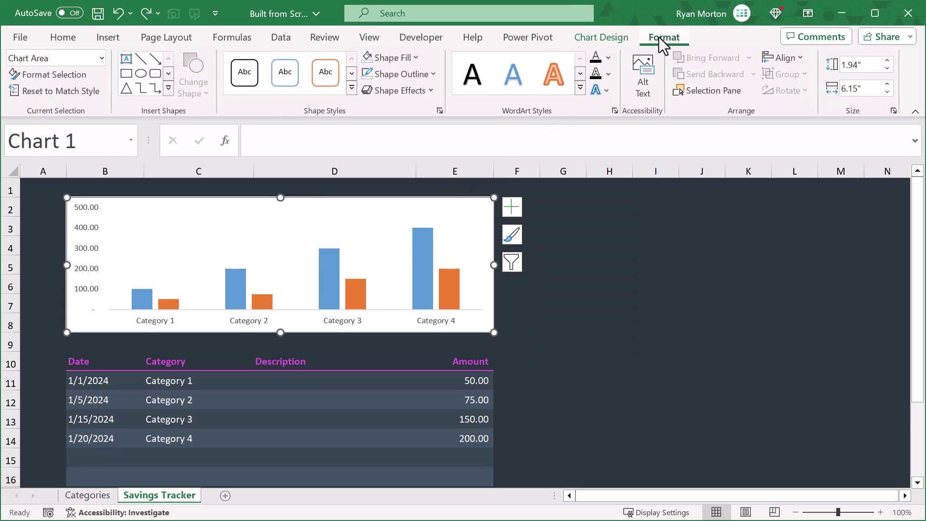
pyautogui.click(402, 57)
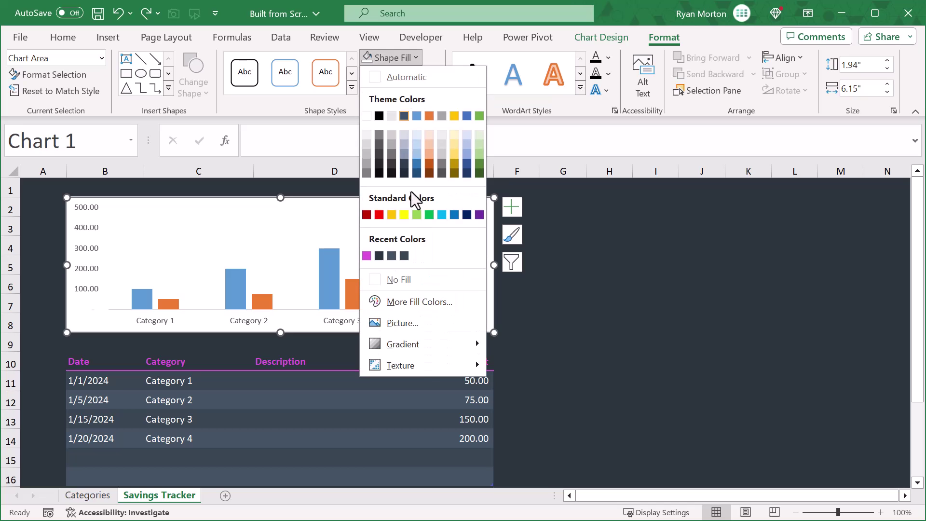
pyautogui.click(413, 279)
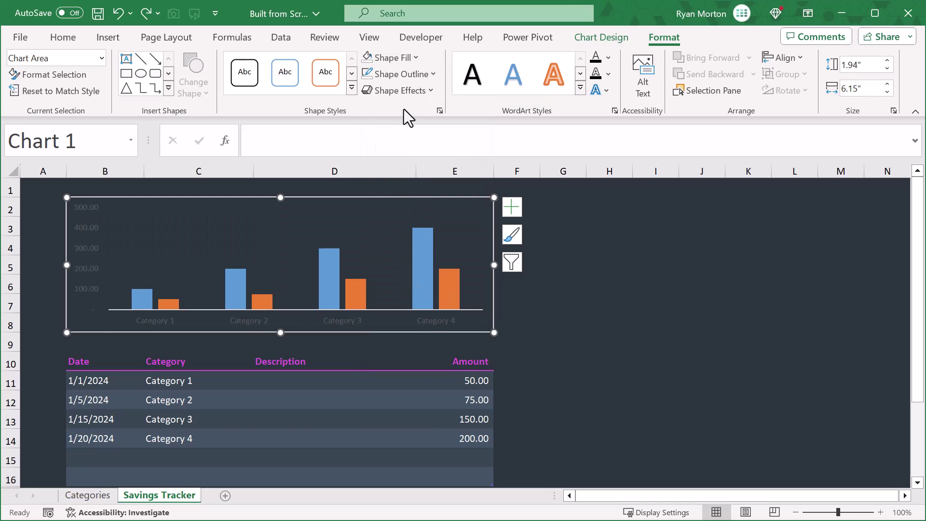
pyautogui.click(416, 73)
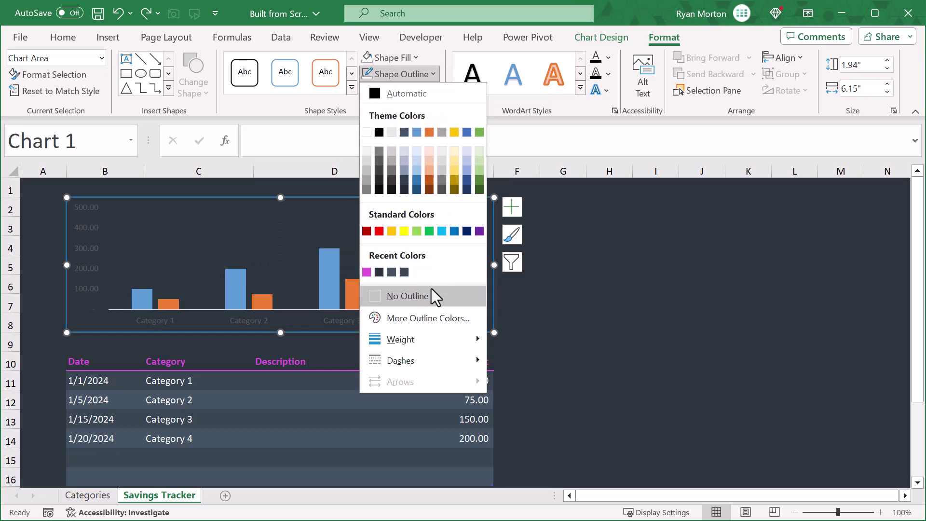
pyautogui.click(400, 297)
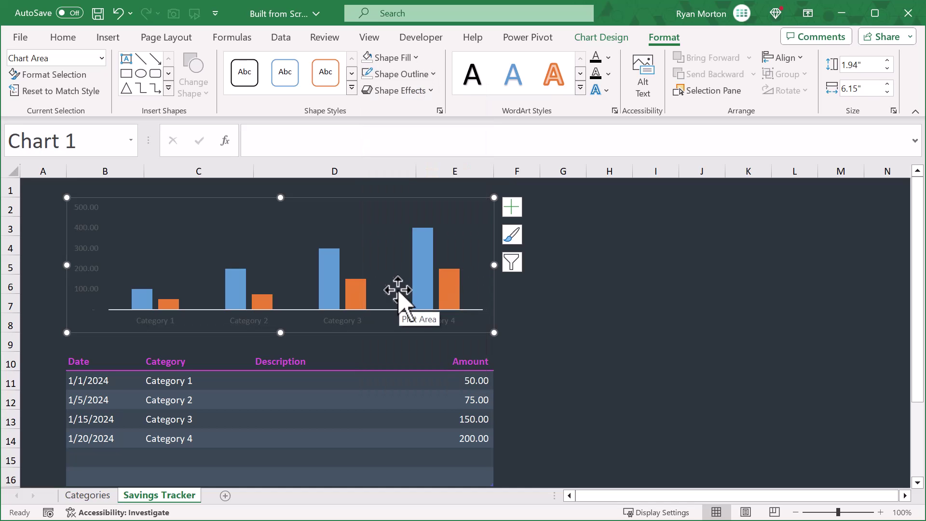
# Format the chart's vertical axis labels with font size 12 and white font color.
pyautogui.click(90, 228)
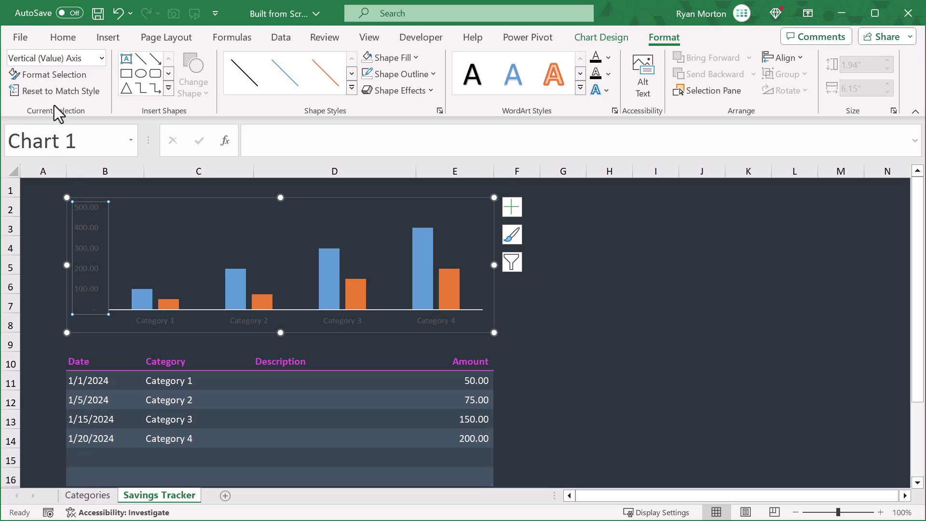
pyautogui.click(63, 41)
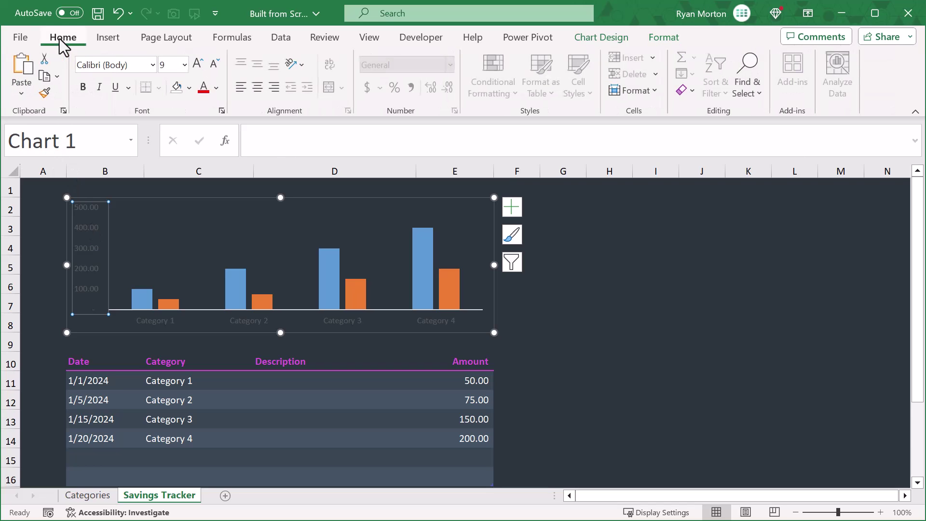
pyautogui.click(185, 65)
pyautogui.click(173, 175)
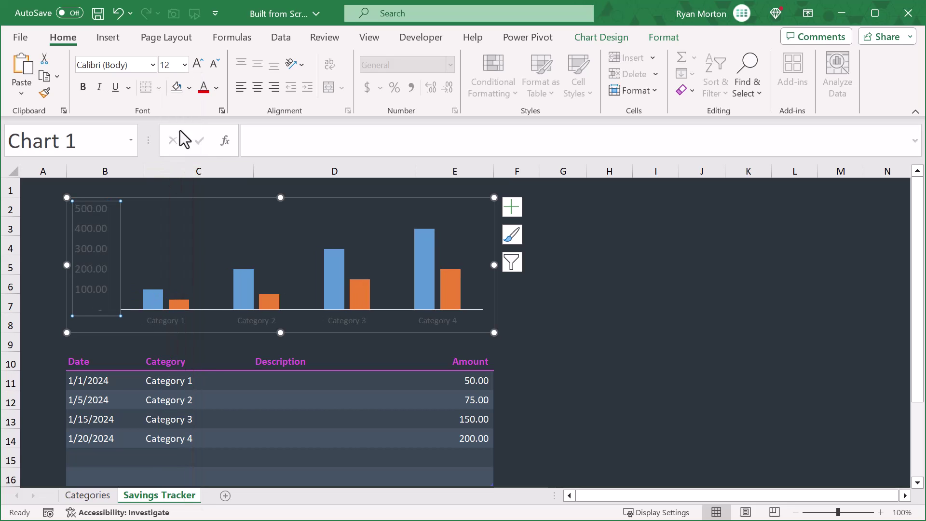
pyautogui.click(216, 91)
pyautogui.click(202, 175)
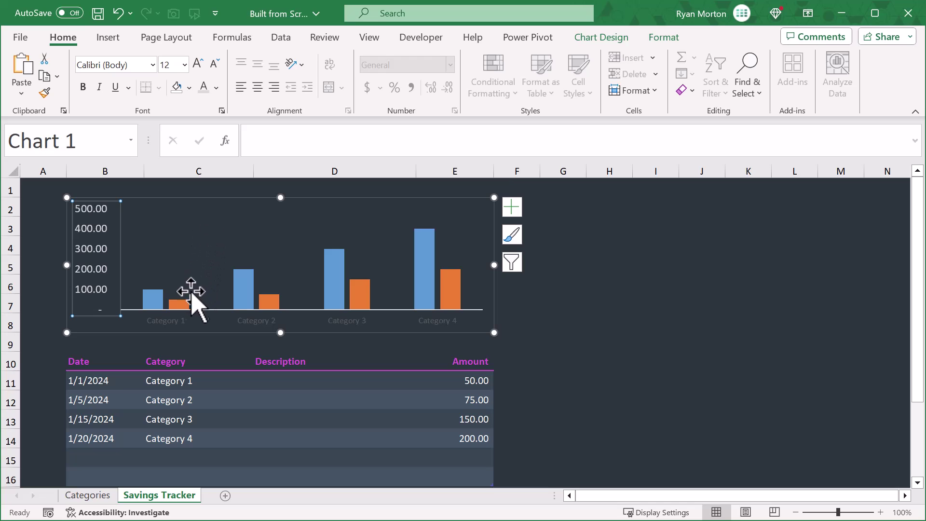
# Format the chart's horizontal category axis labels with font size 12 and white font color.
pyautogui.doubleClick(179, 316)
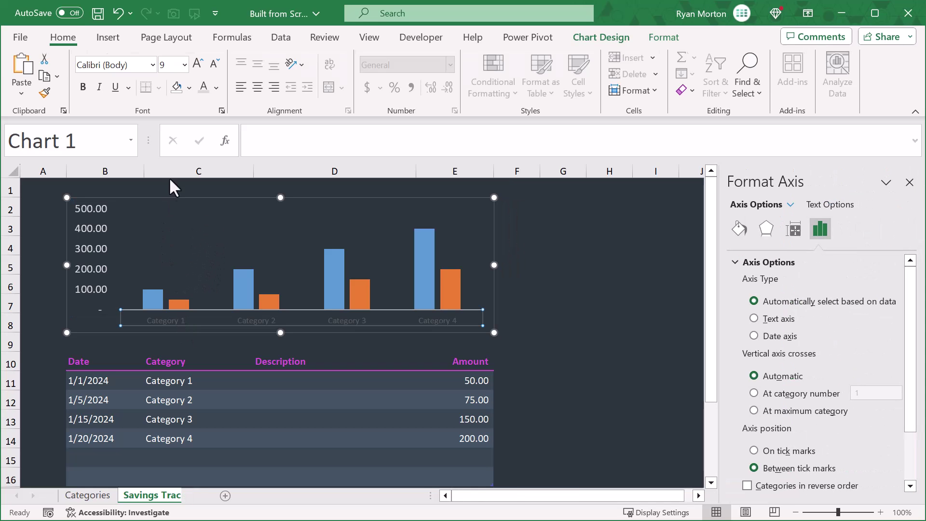
pyautogui.click(62, 37)
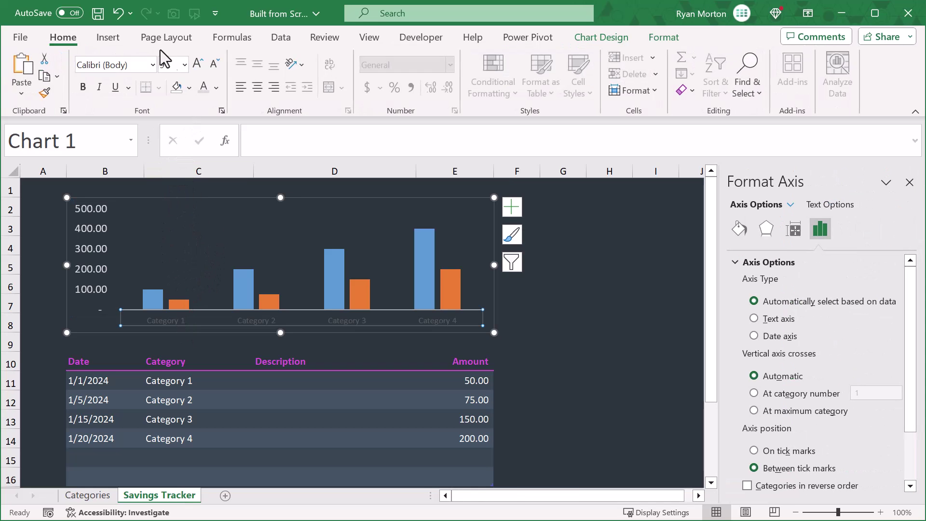
pyautogui.click(184, 65)
pyautogui.click(177, 170)
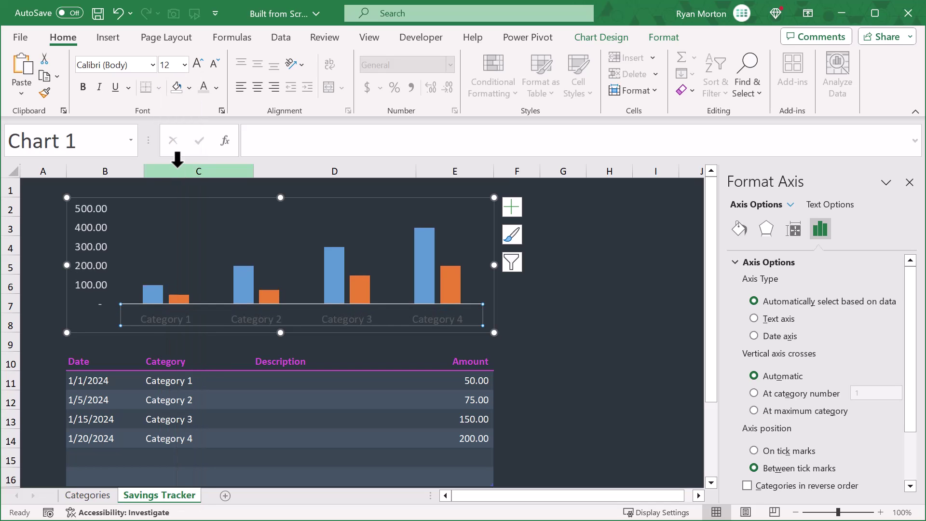
pyautogui.click(212, 87)
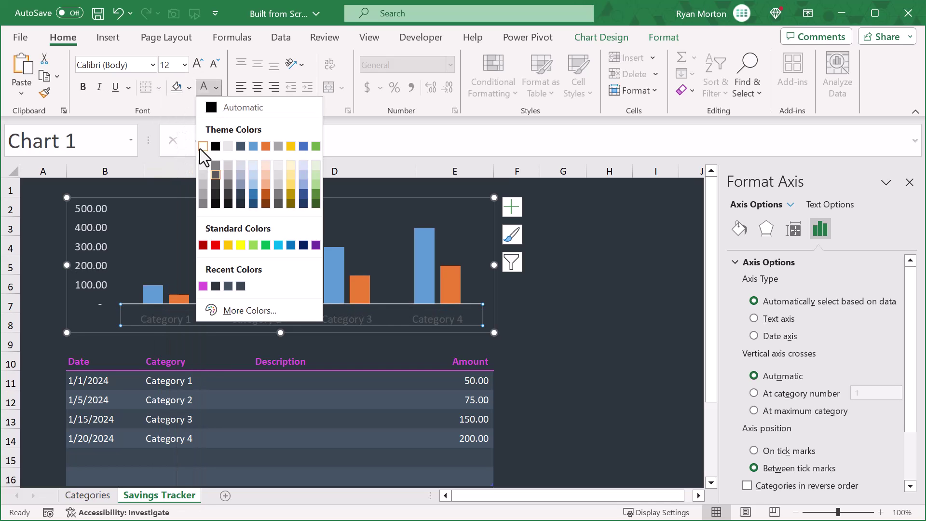
pyautogui.click(201, 175)
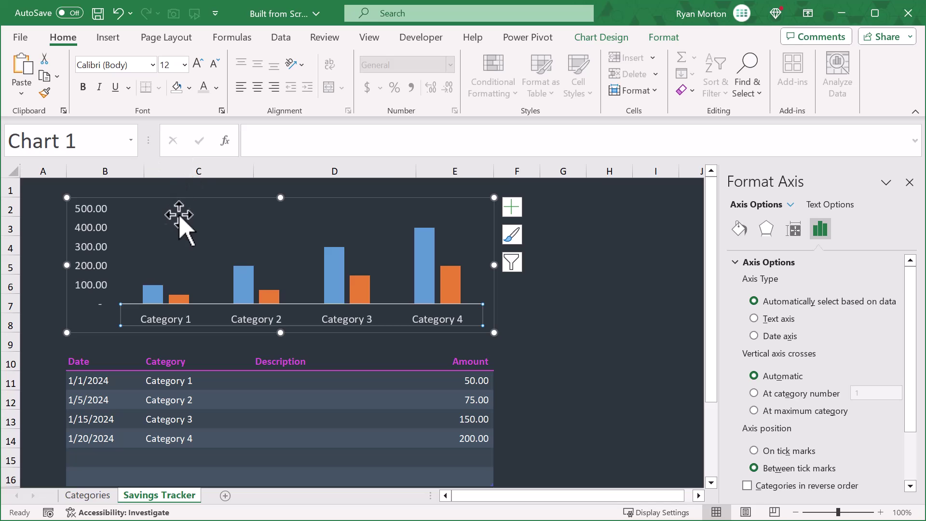
# Set the number format of the chart's vertical axis to zero decimal places.
pyautogui.rightClick(92, 241)
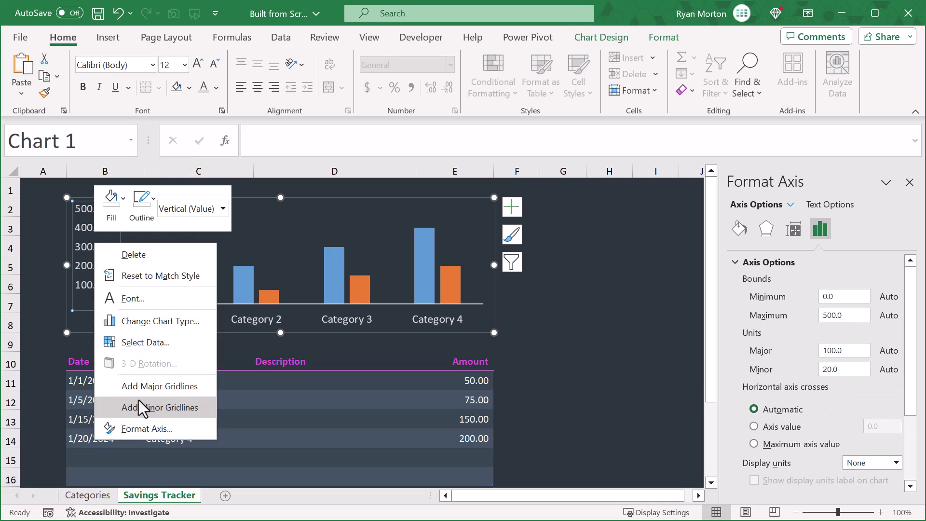
pyautogui.click(145, 429)
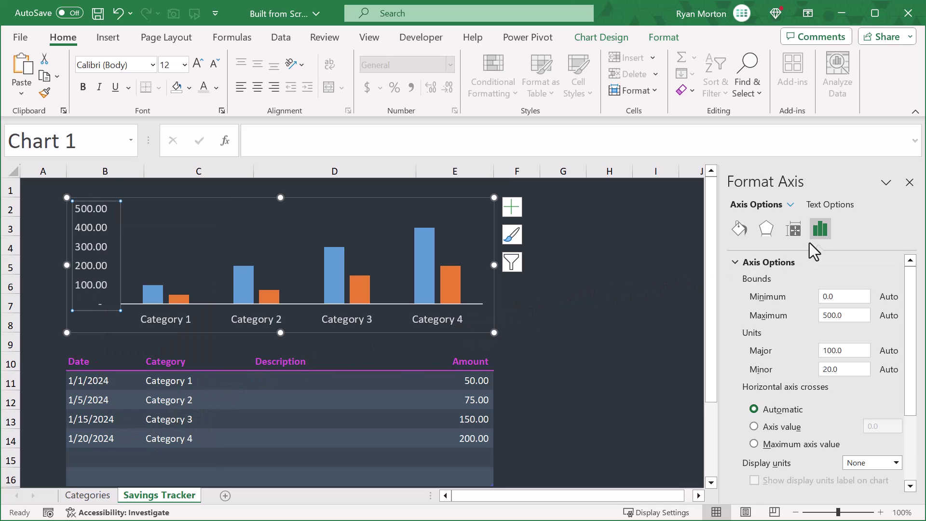
pyautogui.scroll(-3, 832, 320)
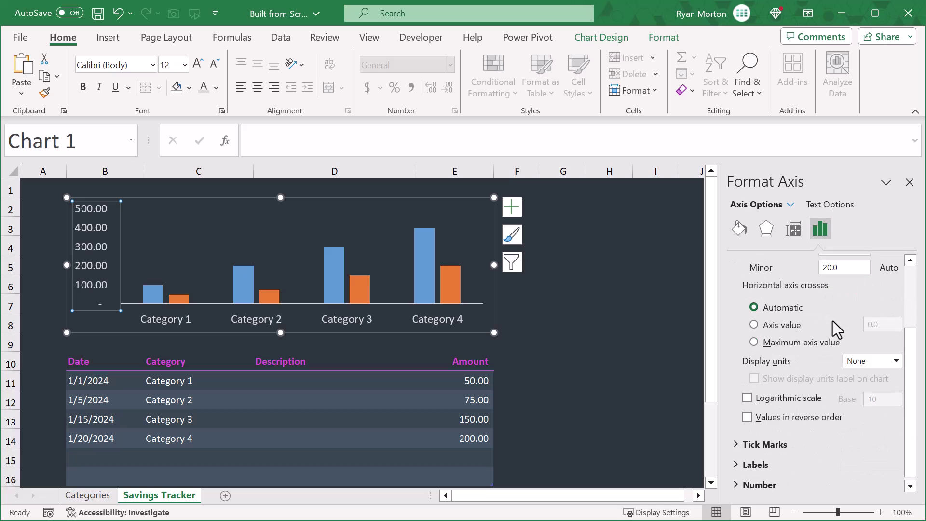
pyautogui.click(751, 484)
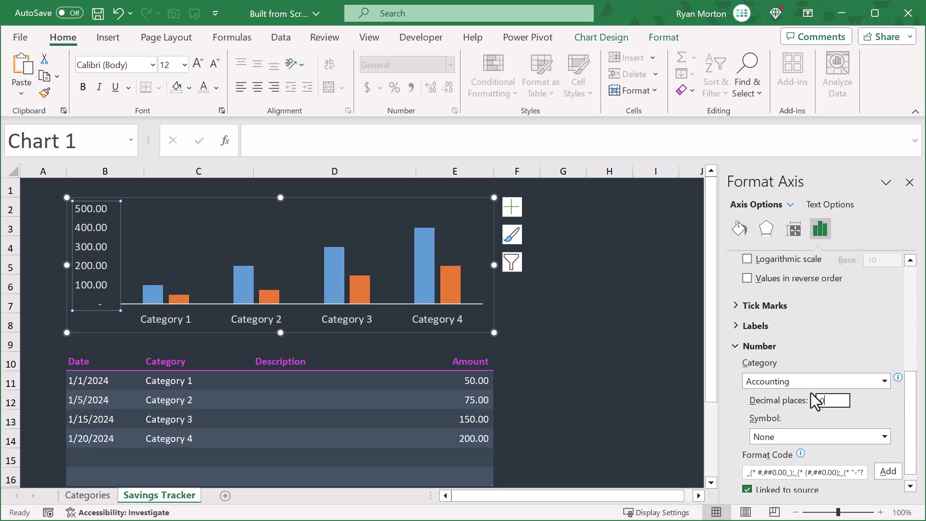
pyautogui.write('0')
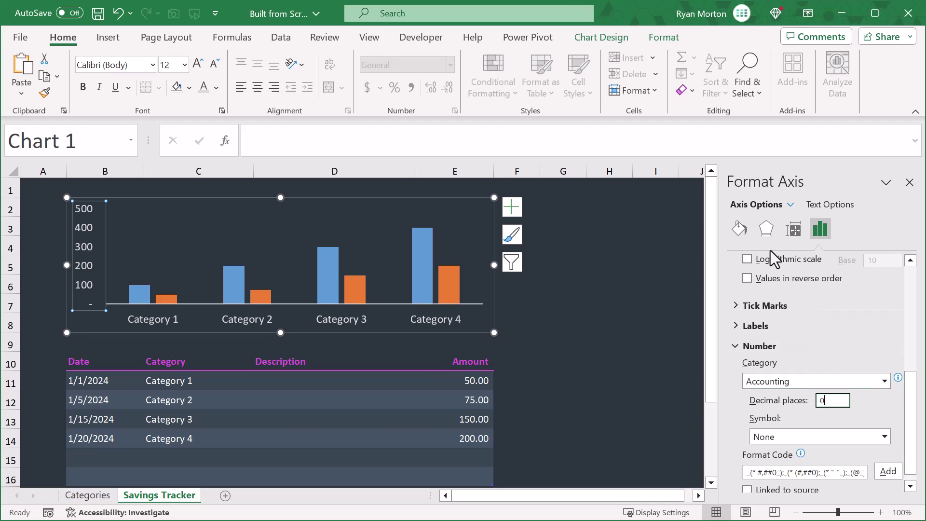
# Set the line of the chart's horizontal category axis to no line.
pyautogui.click(791, 206)
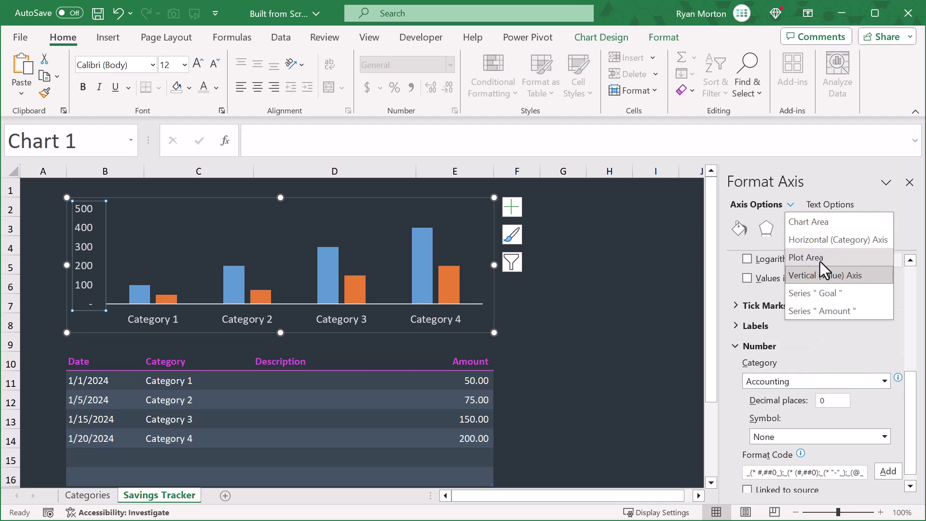
pyautogui.click(829, 240)
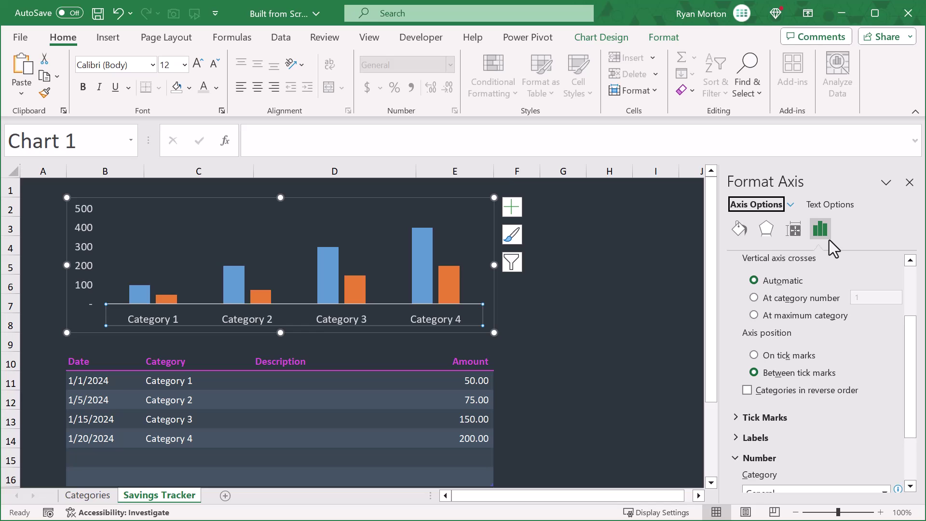
pyautogui.click(741, 229)
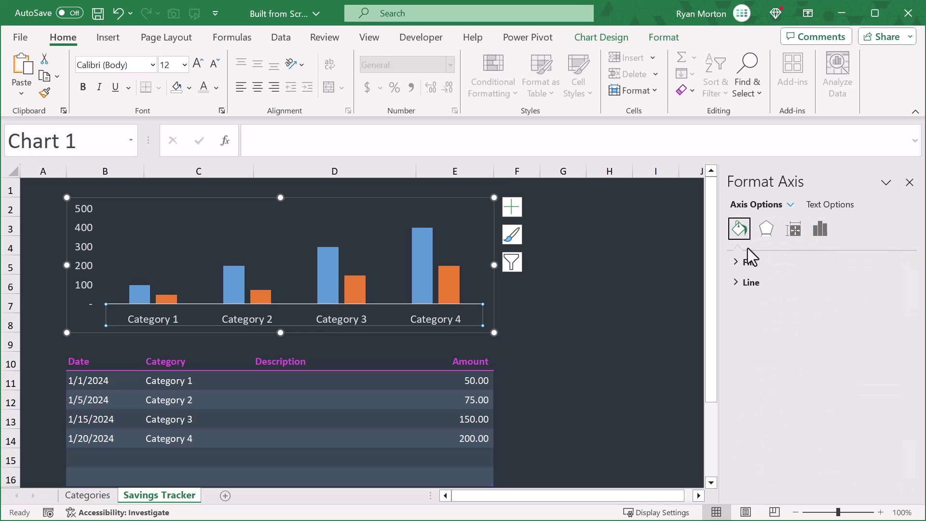
pyautogui.click(738, 282)
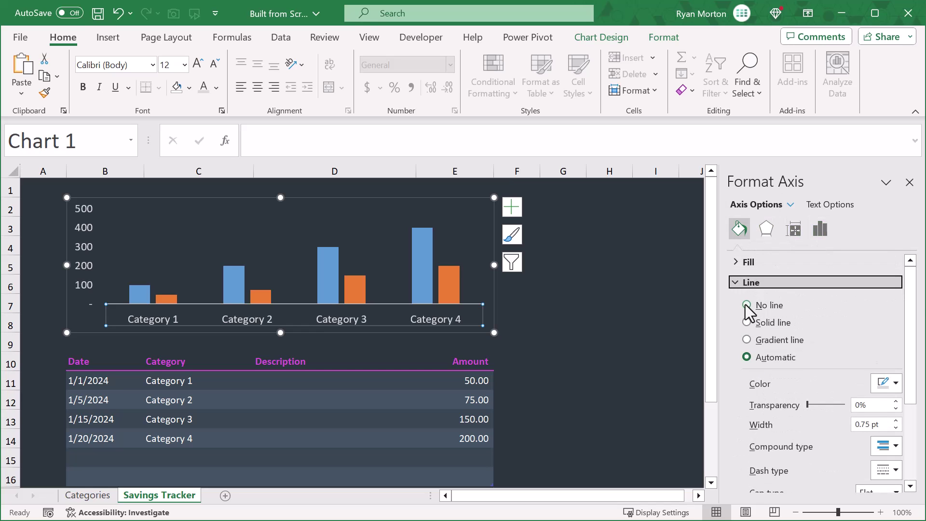
pyautogui.click(746, 304)
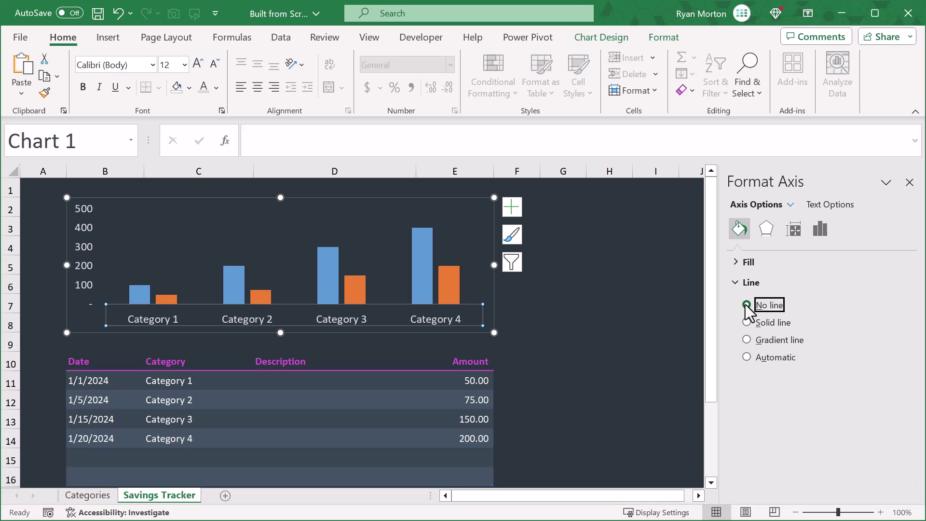
# Change the chart to a custom combo with the Amount series as Clustered Column on the secondary axis.
pyautogui.rightClick(463, 206)
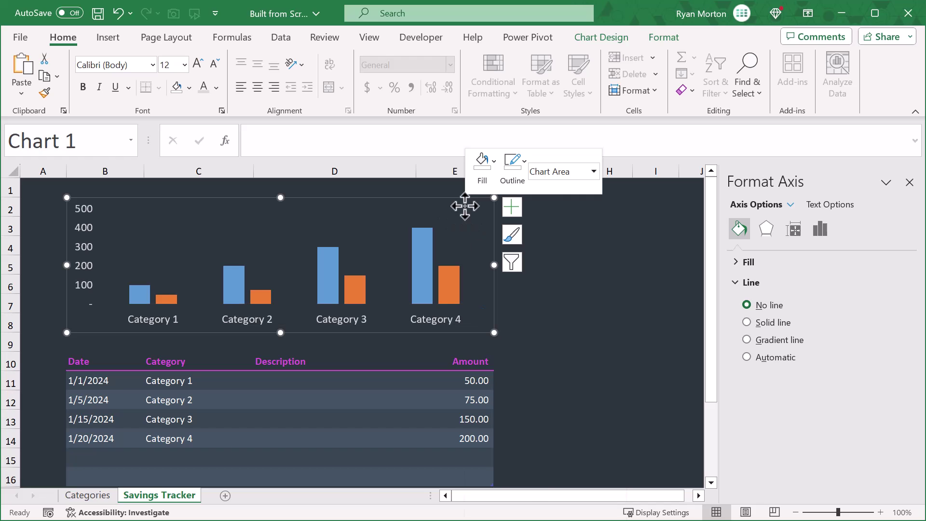
pyautogui.click(518, 395)
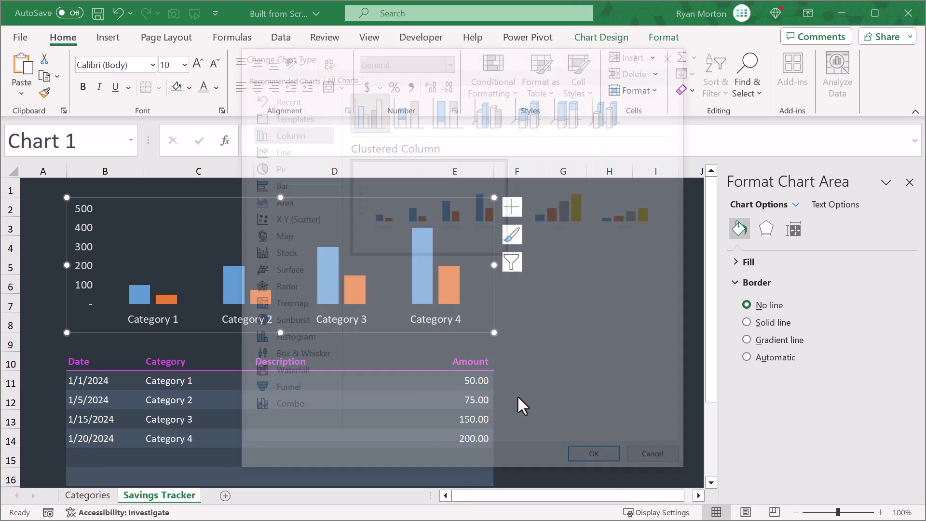
pyautogui.click(292, 409)
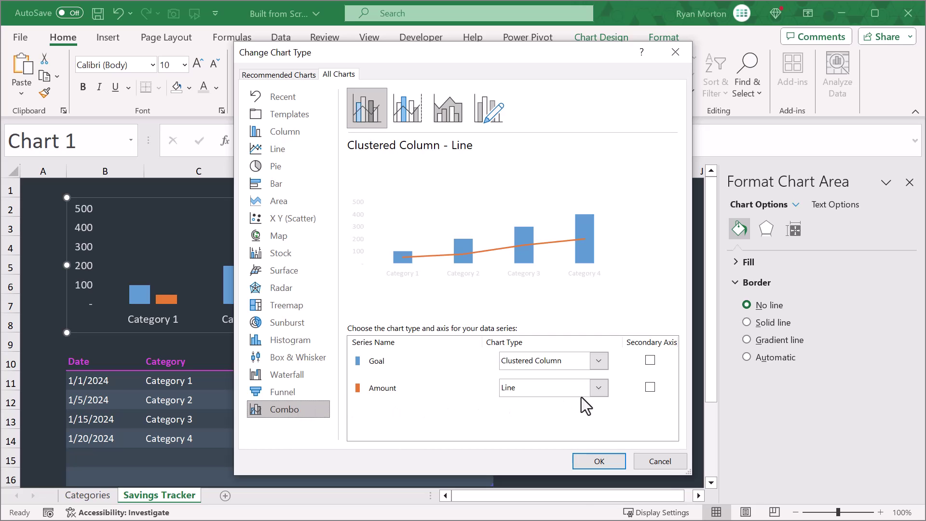
pyautogui.click(597, 392)
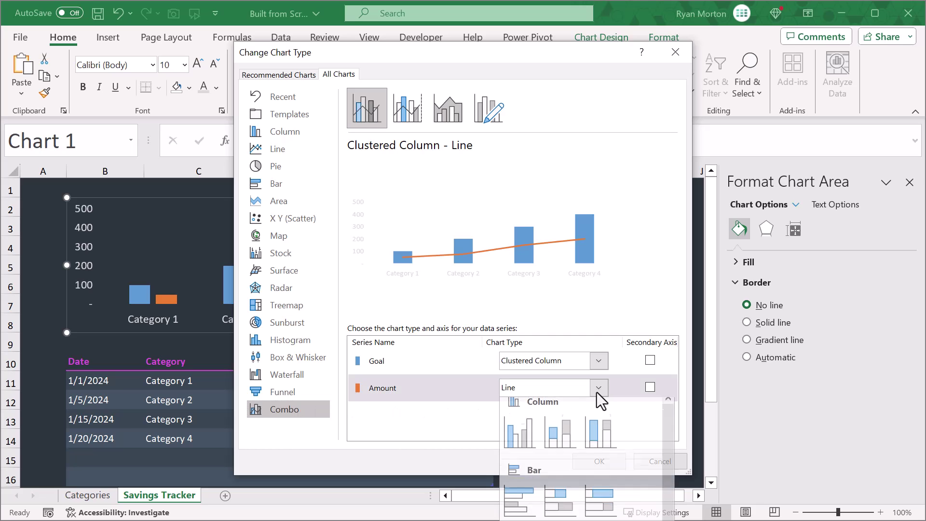
pyautogui.click(520, 439)
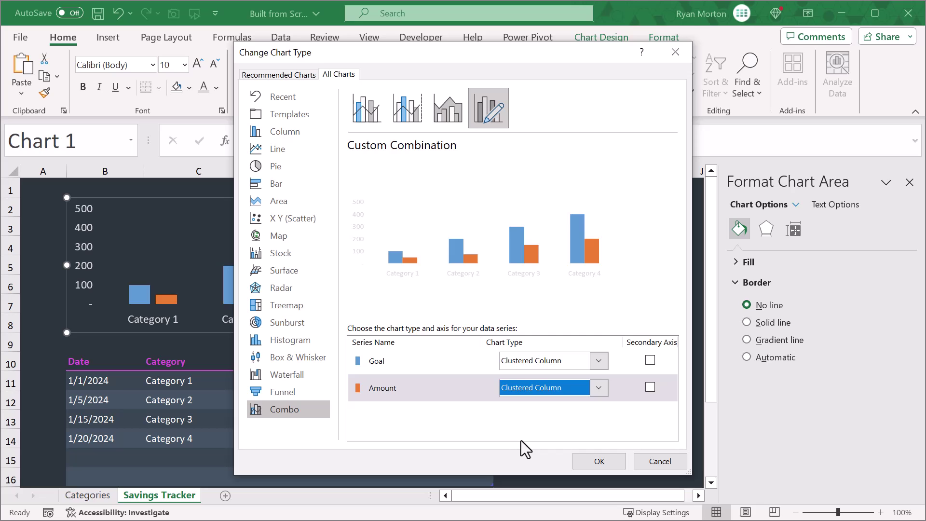
pyautogui.click(650, 387)
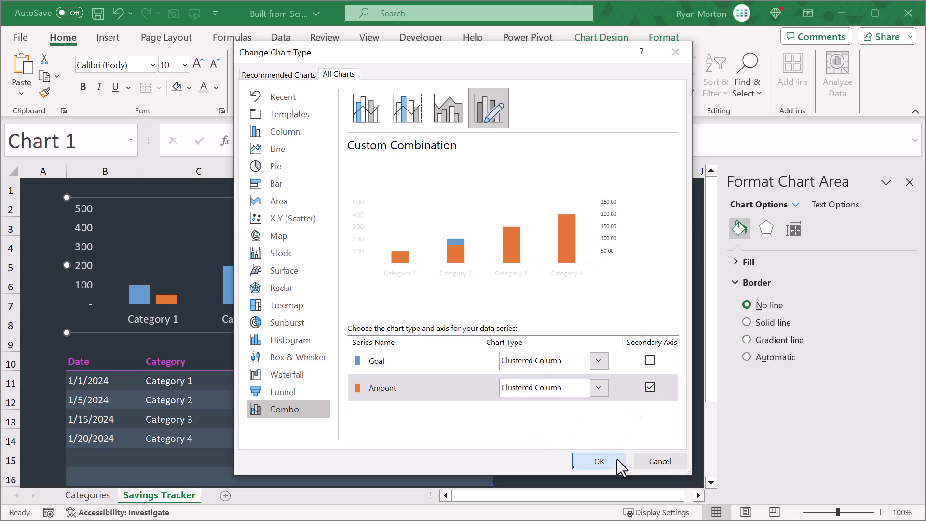
pyautogui.click(599, 461)
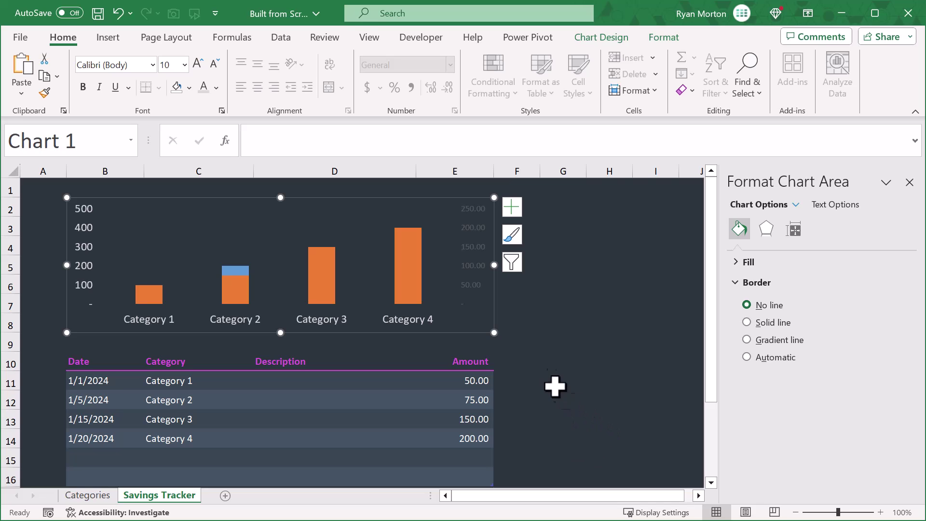
# Delete the secondary vertical axis from the chart.
pyautogui.click(467, 226)
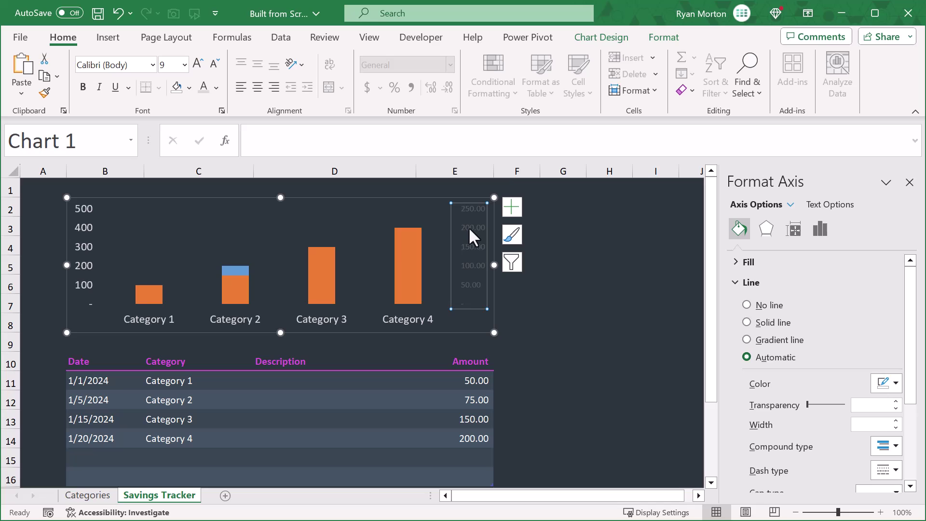
pyautogui.press('Delete')
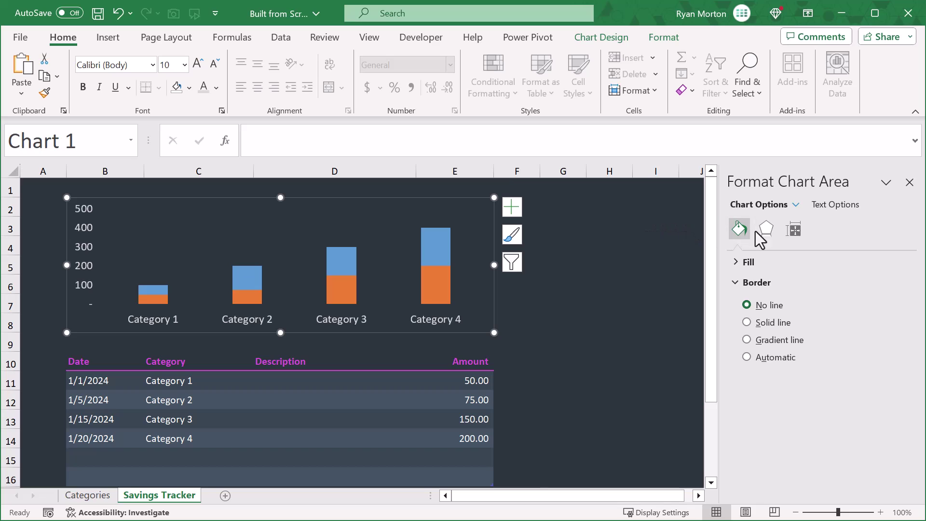
# Format the Goal series with no fill and a solid border in the recent magenta color.
pyautogui.click(795, 205)
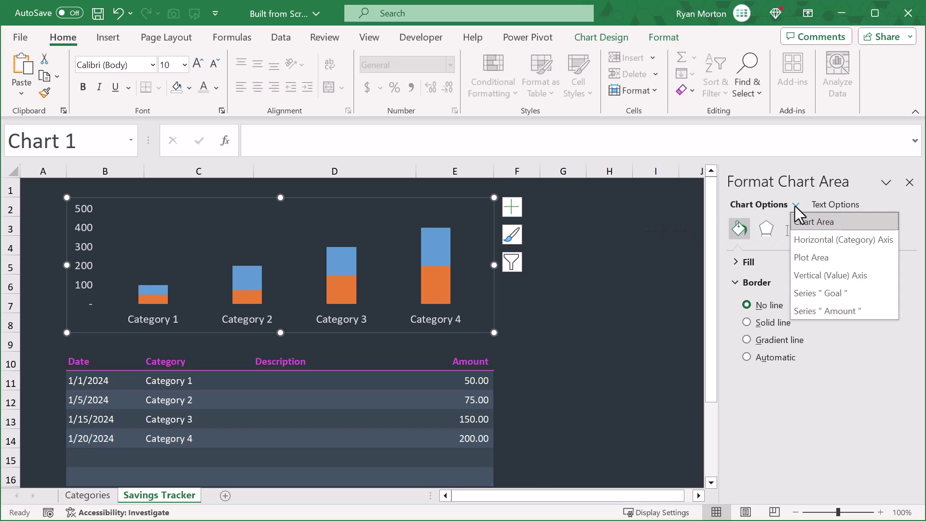
pyautogui.click(820, 293)
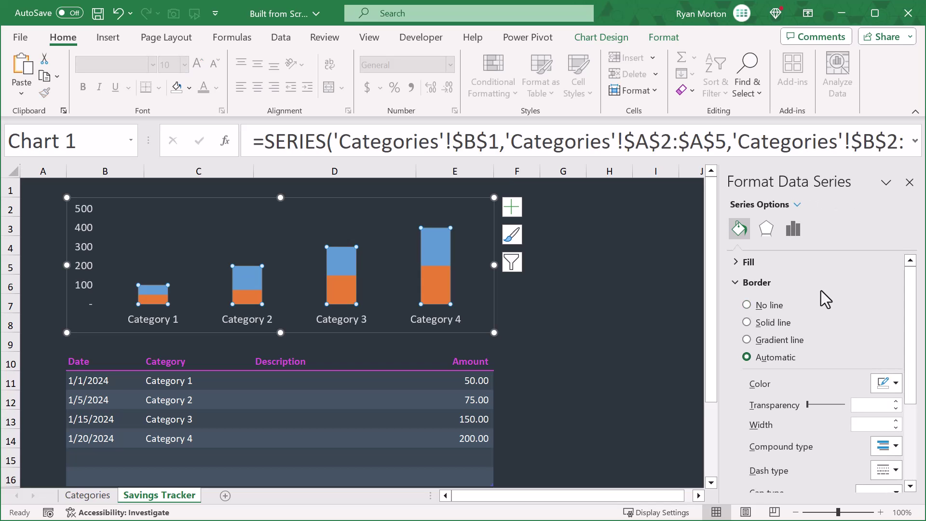
pyautogui.click(753, 263)
pyautogui.click(751, 285)
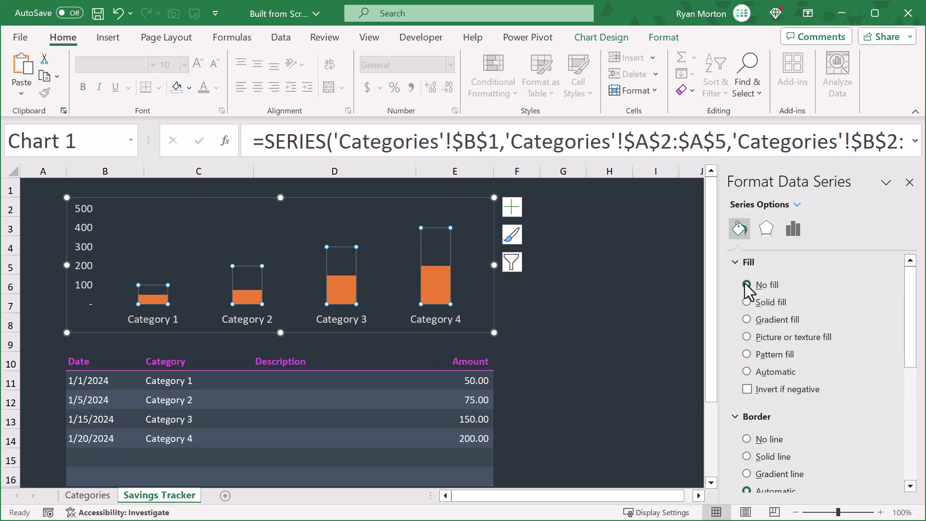
pyautogui.scroll(-3, 753, 448)
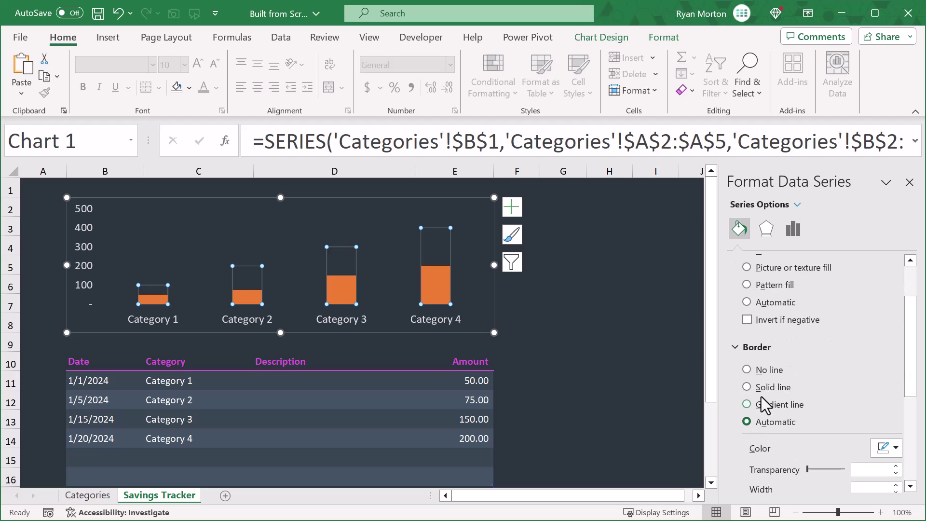
pyautogui.click(746, 387)
pyautogui.scroll(-2, 754, 388)
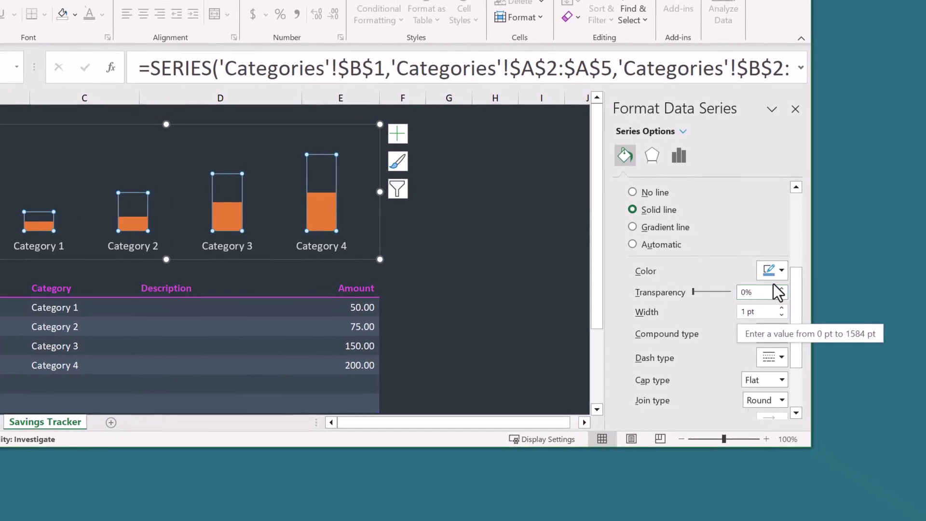
pyautogui.click(894, 347)
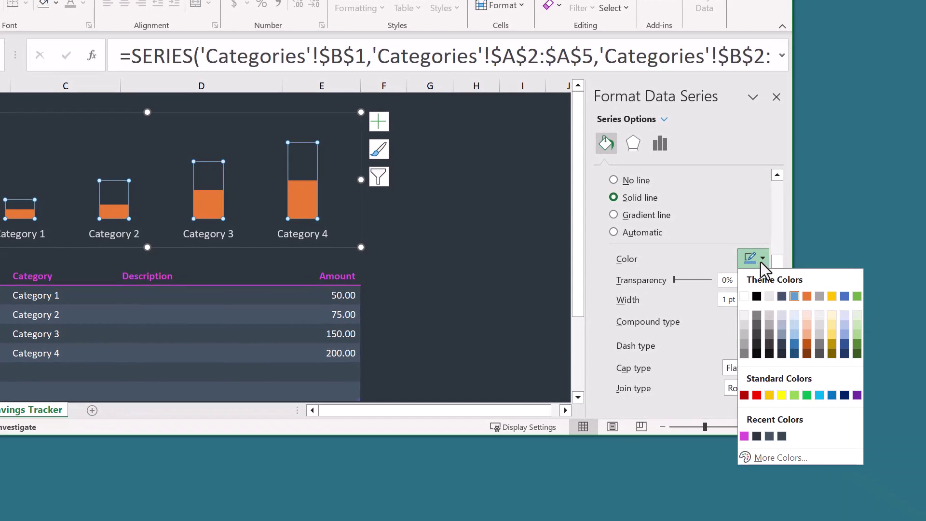
pyautogui.click(744, 436)
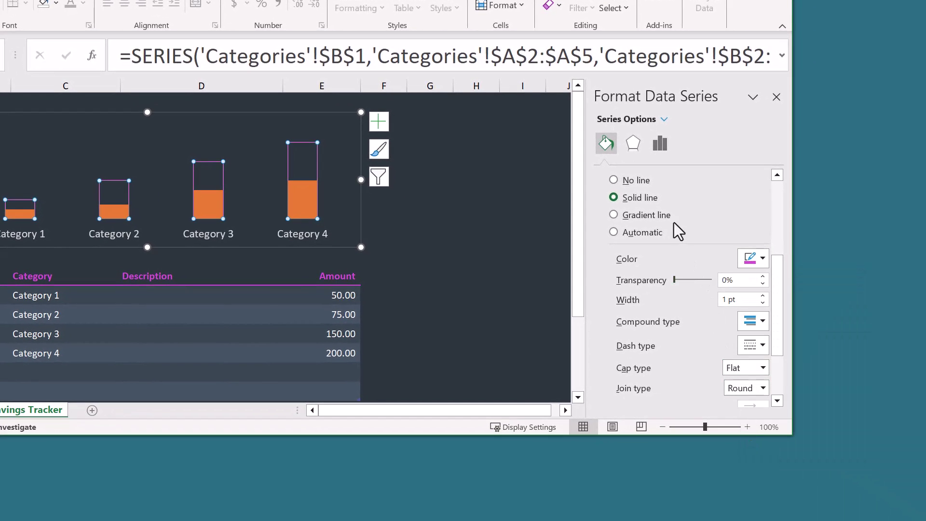
# Set the Goal series' gap width to 75%.
pyautogui.click(661, 145)
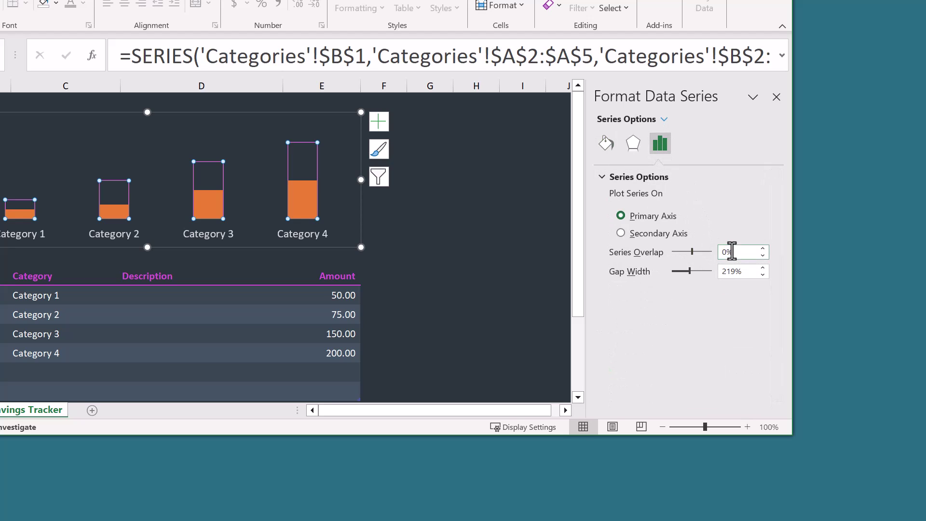
pyautogui.click(742, 271)
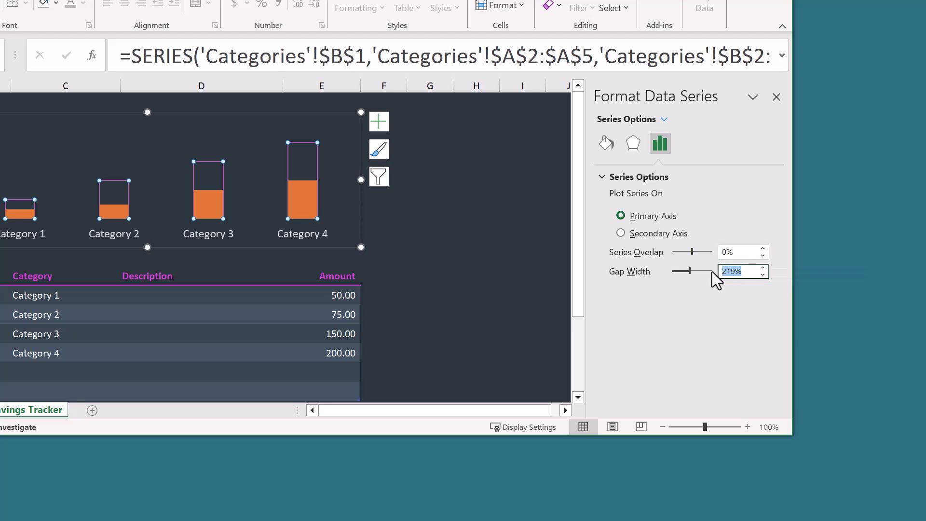
pyautogui.write('75')
pyautogui.press('Return')
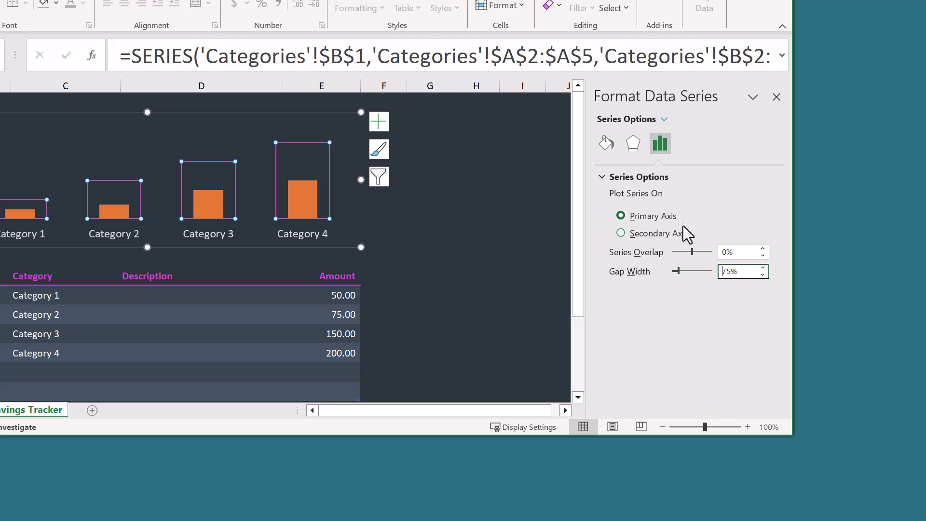
# Set the Amount series' gap width to 75%.
pyautogui.click(663, 118)
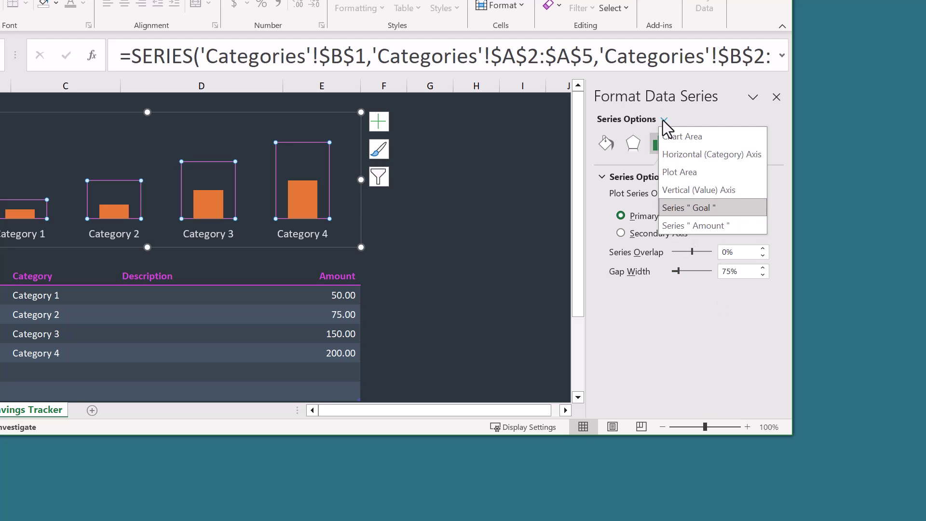
pyautogui.click(698, 223)
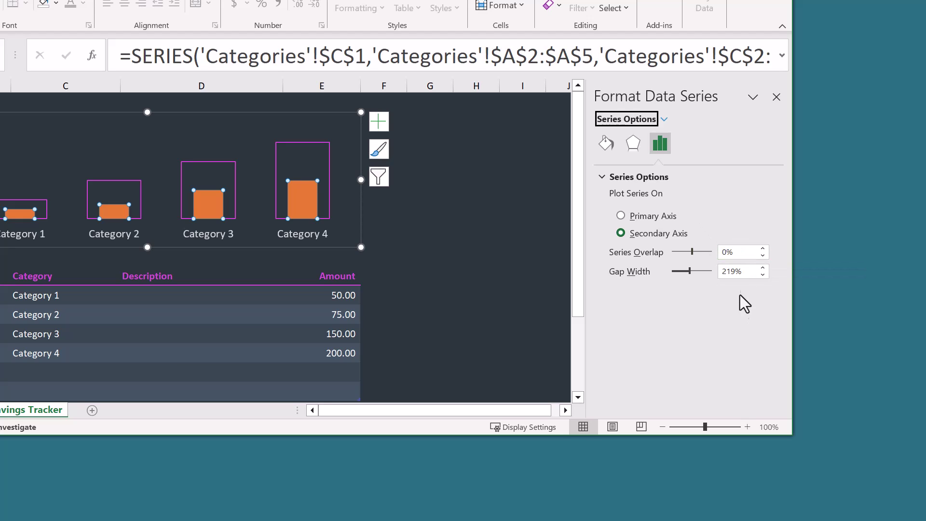
pyautogui.doubleClick(745, 271)
pyautogui.write('75')
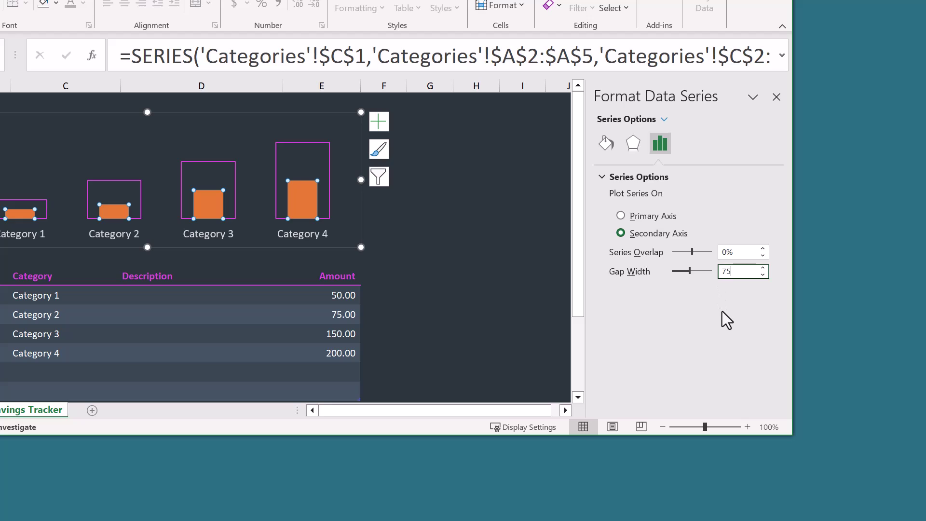
pyautogui.press('Return')
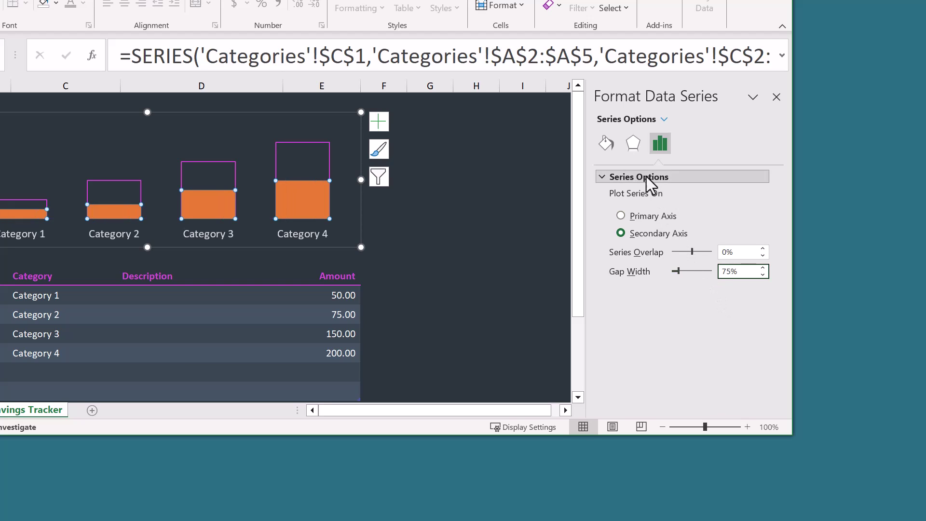
# Format the Amount series with a solid fill in the recent magenta color and no border line.
pyautogui.click(606, 143)
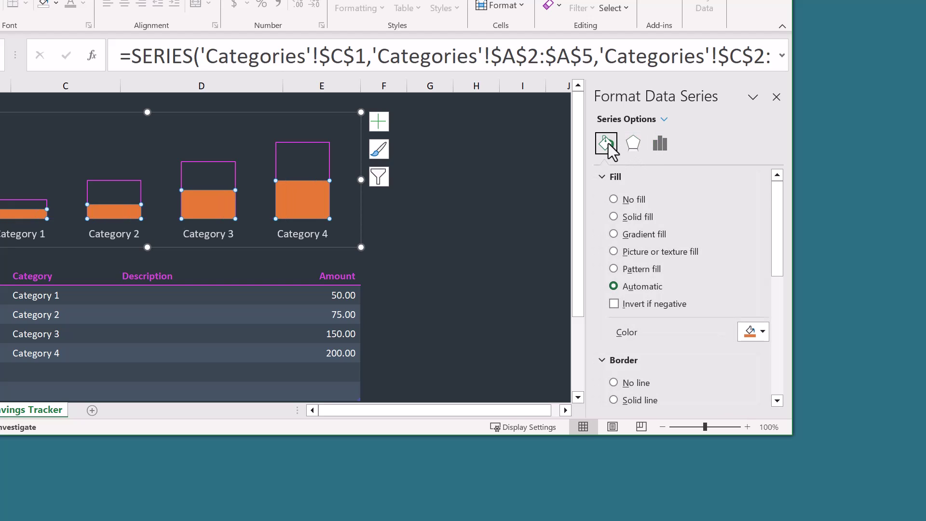
pyautogui.click(614, 217)
pyautogui.scroll(-1, 724, 321)
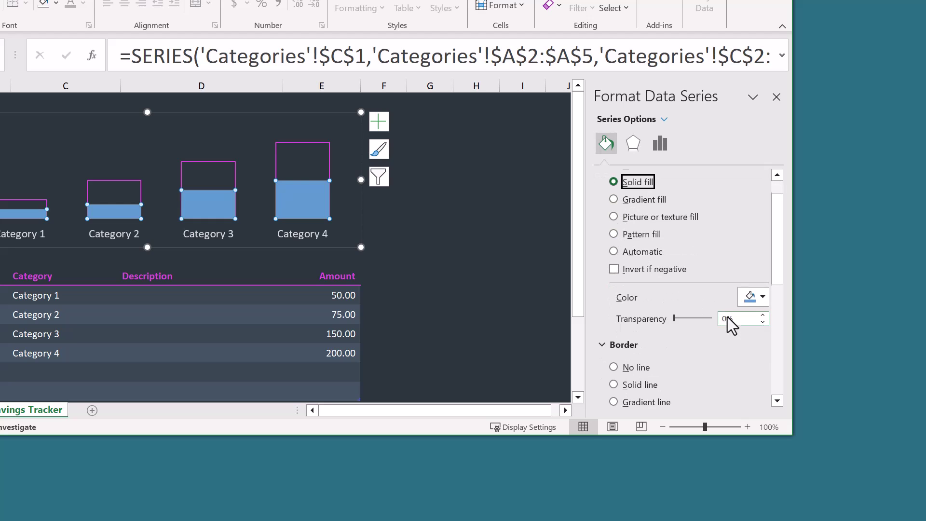
pyautogui.click(751, 298)
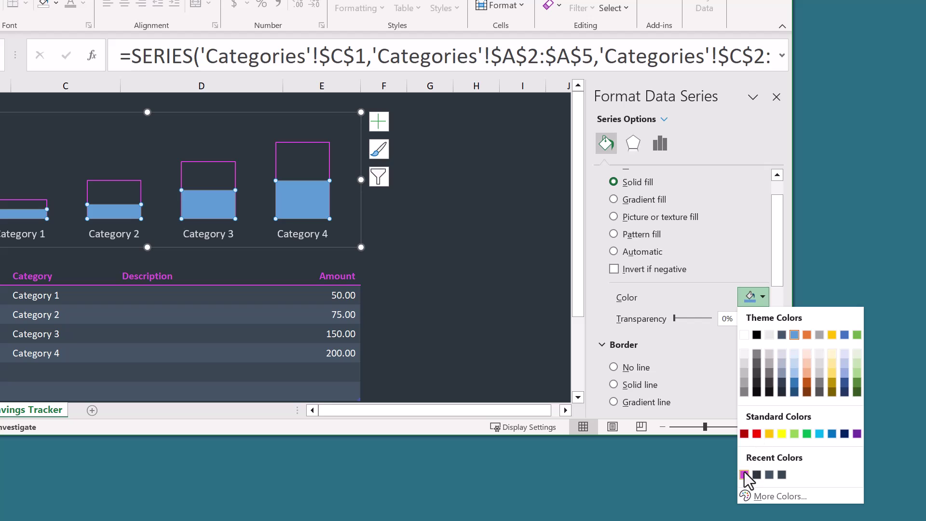
pyautogui.click(744, 475)
pyautogui.scroll(-2, 661, 289)
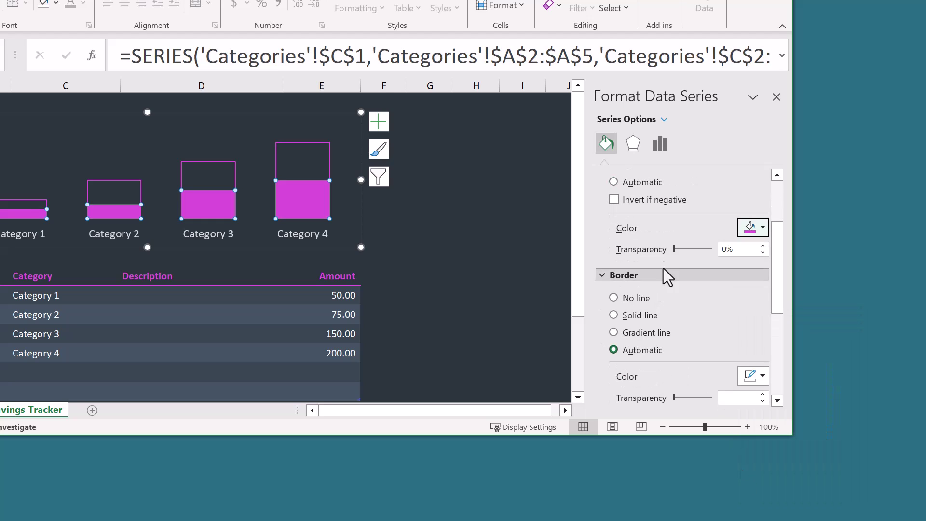
pyautogui.click(626, 299)
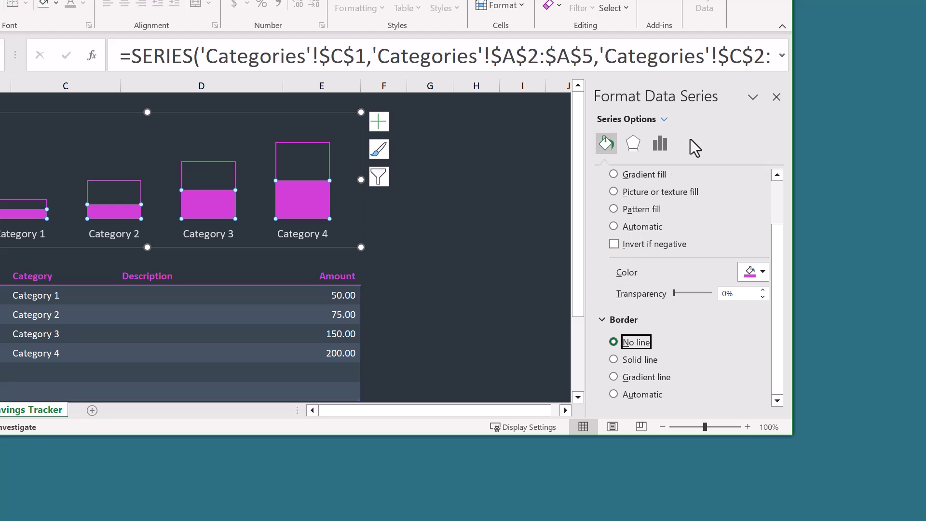
# Close the series formatting pane and collapse the ribbon, with blank cell H3 selected instead of the chart.
pyautogui.click(776, 97)
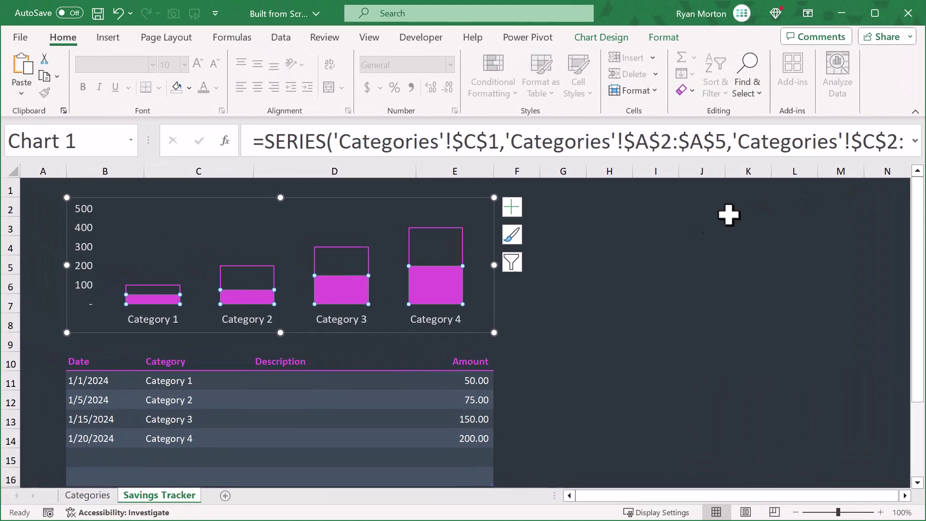
pyautogui.click(460, 141)
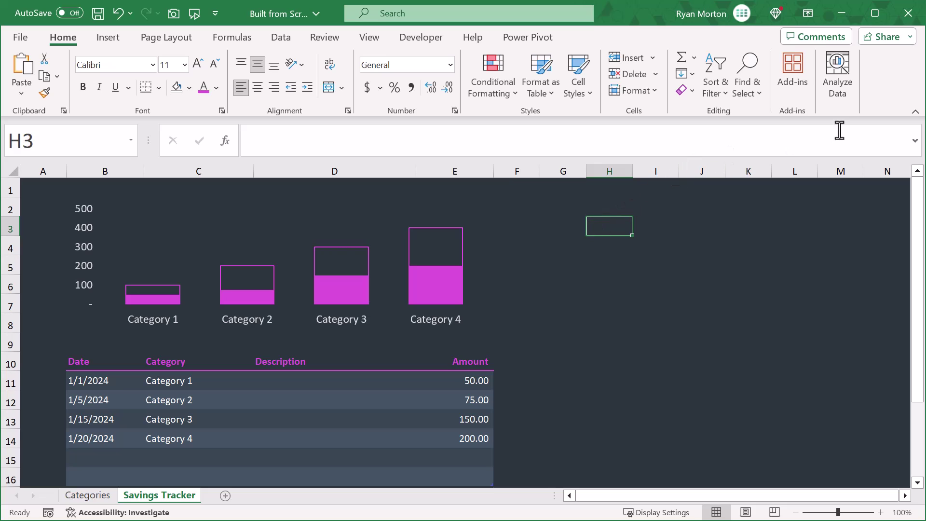
pyautogui.click(915, 113)
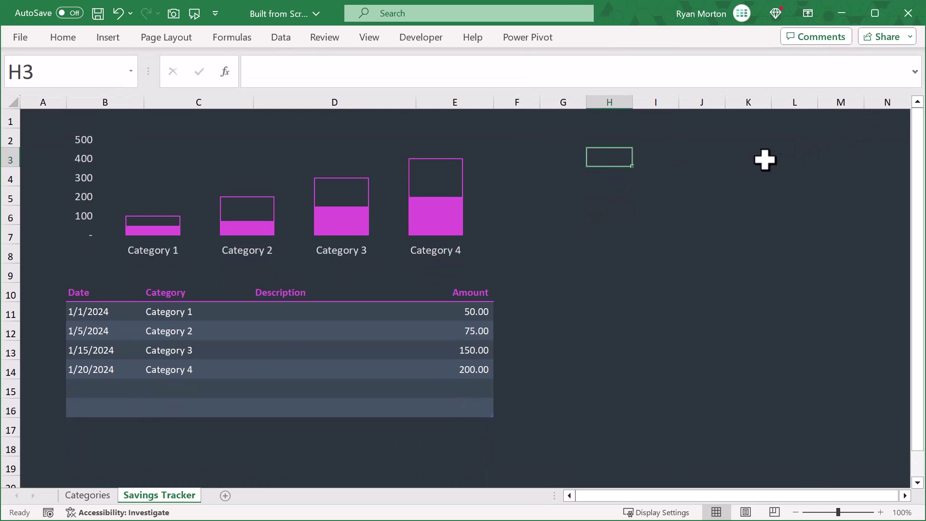